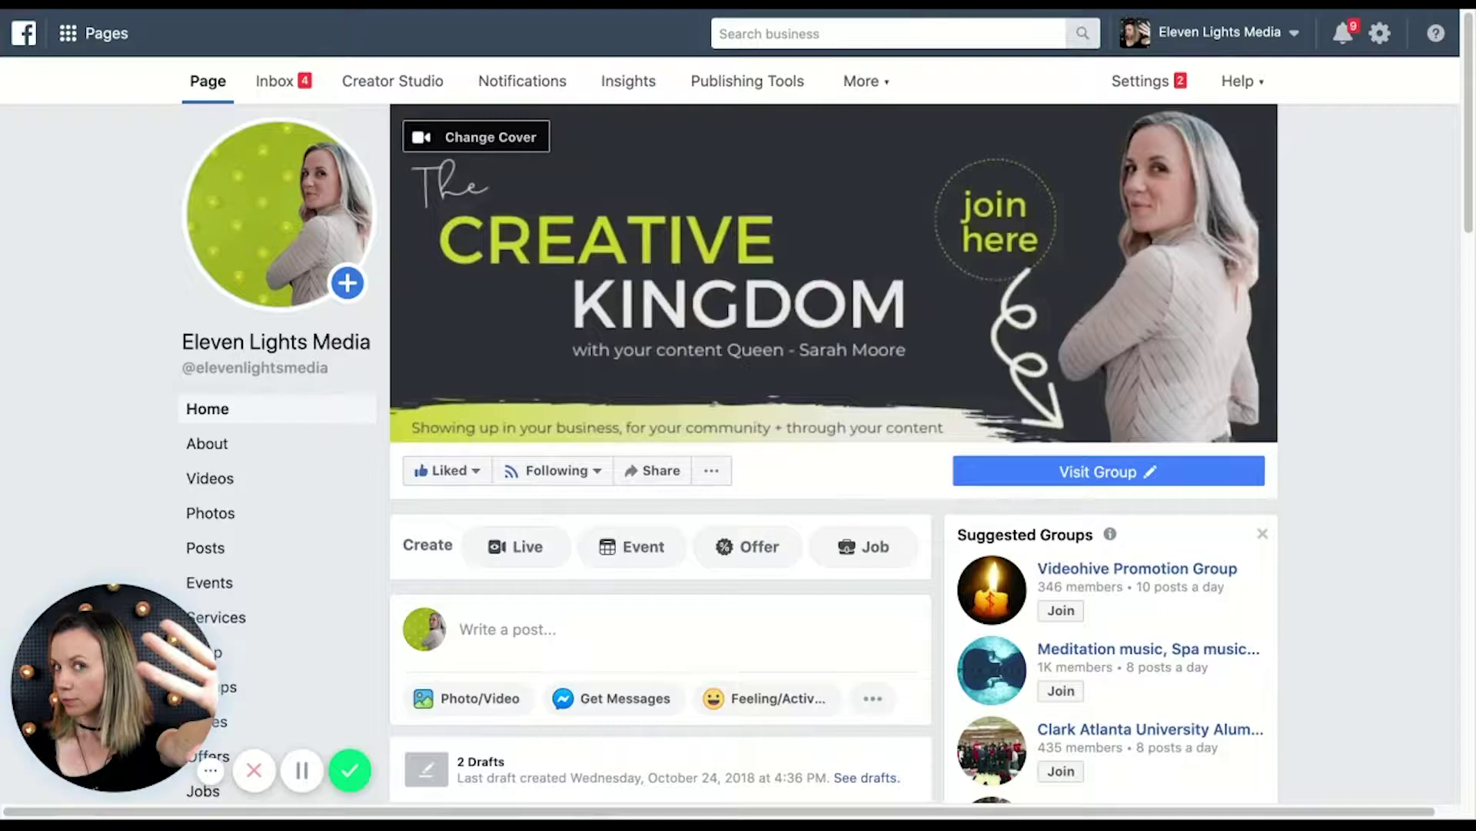
- Open Creator Studio from the Eleven Lights Media page
{"action": "mouse_move", "coordinate": [424, 343]}
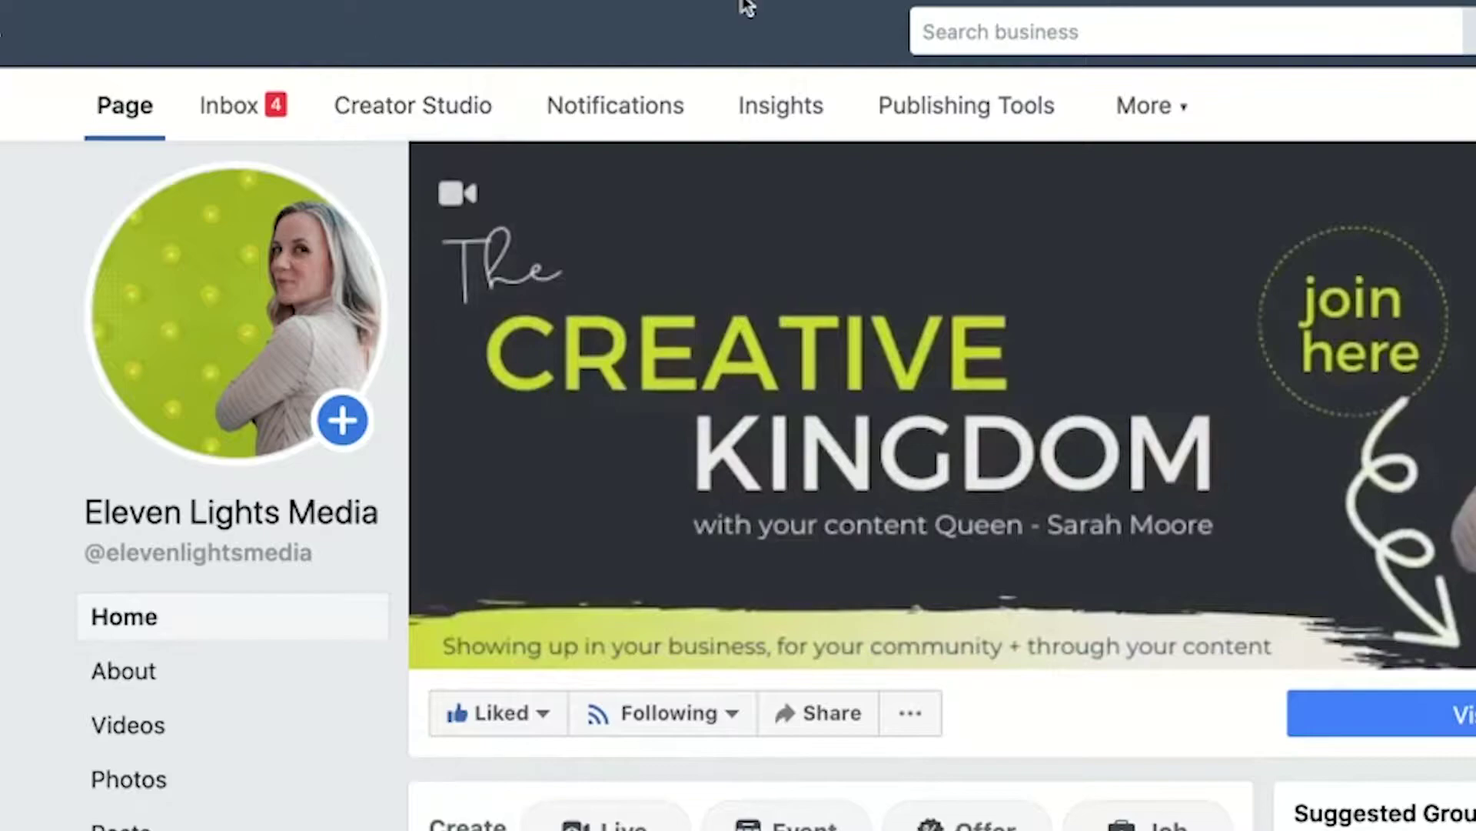
{"action": "left_click", "coordinate": [1188, 121]}
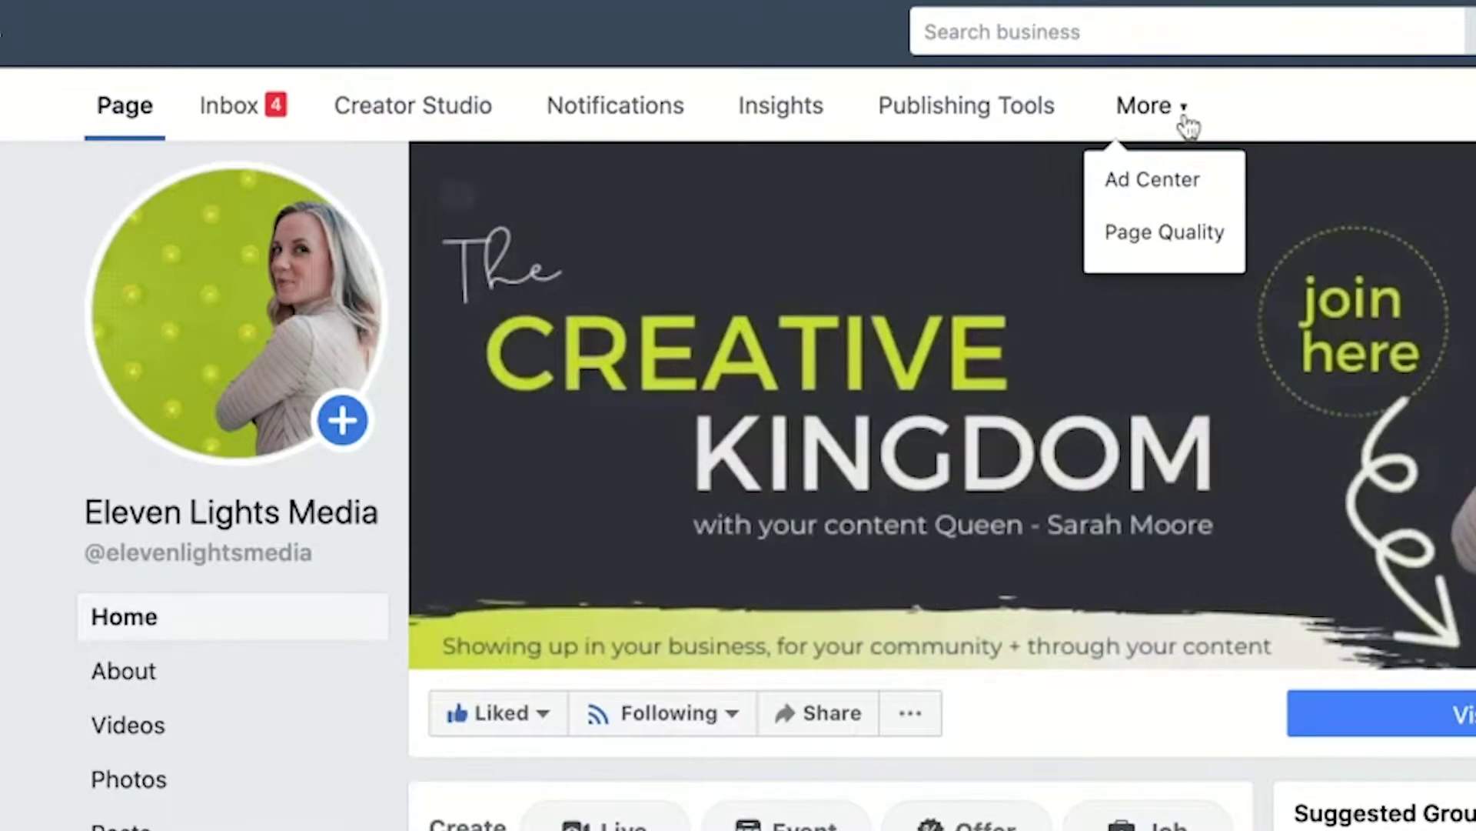
{"action": "left_click", "coordinate": [1188, 120]}
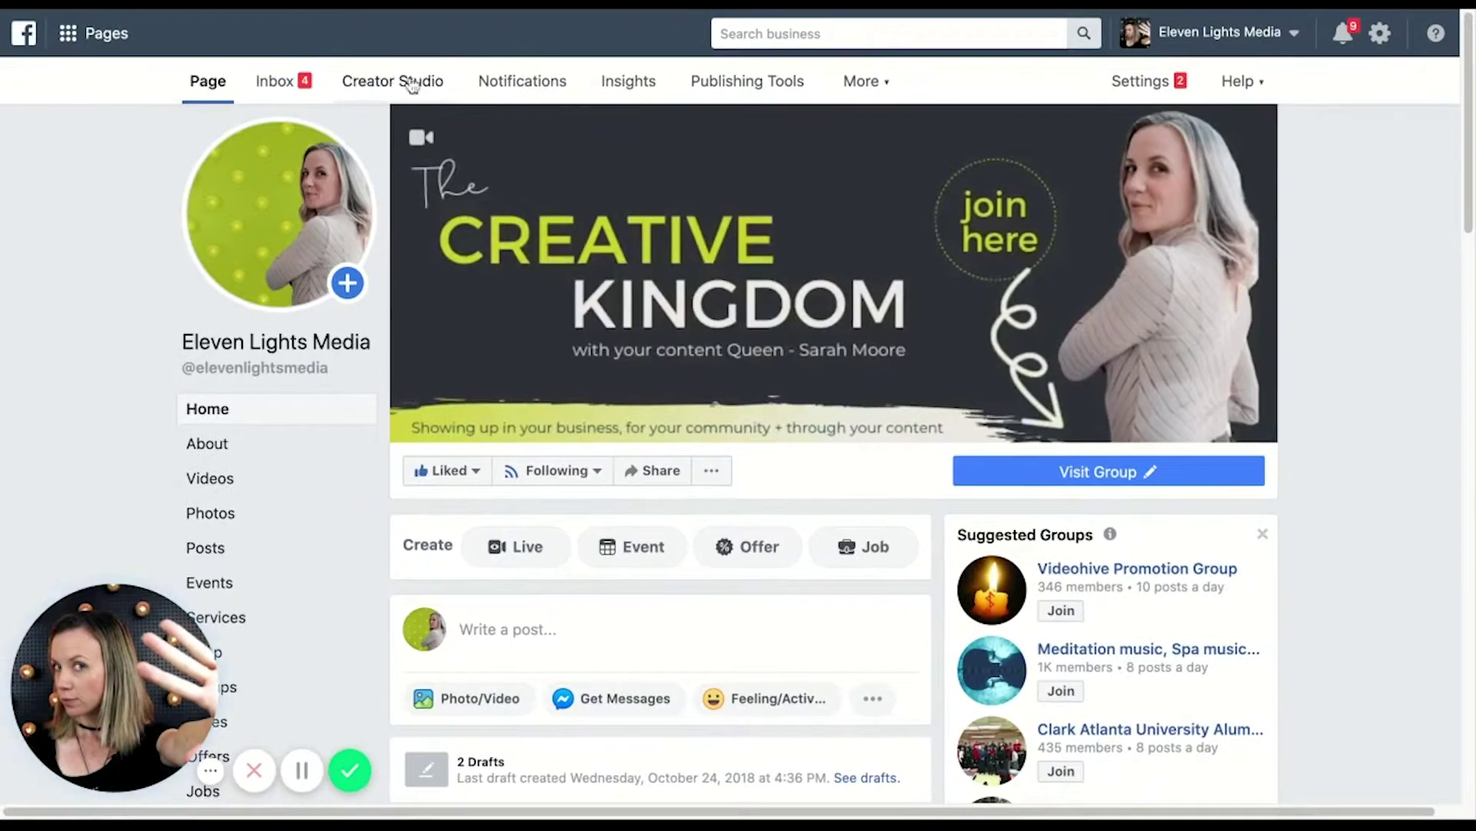
{"action": "left_click", "coordinate": [384, 87]}
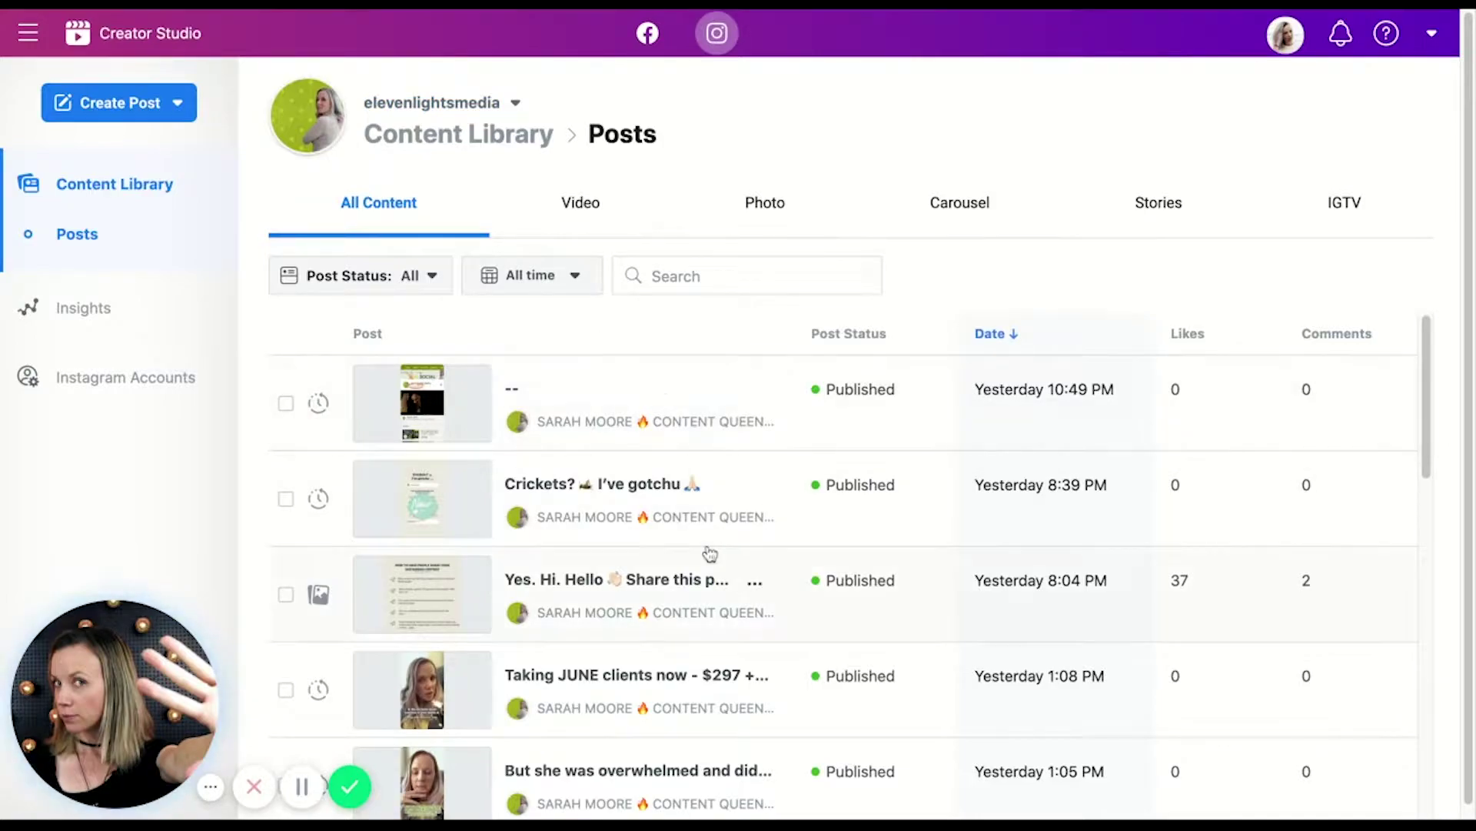
- Browse all Instagram posts in the content library and filter the list to video posts
{"action": "scroll", "coordinate": [709, 554], "scroll_direction": "down", "scroll_amount": 2}
{"action": "scroll", "coordinate": [708, 553], "scroll_direction": "up", "scroll_amount": 2}
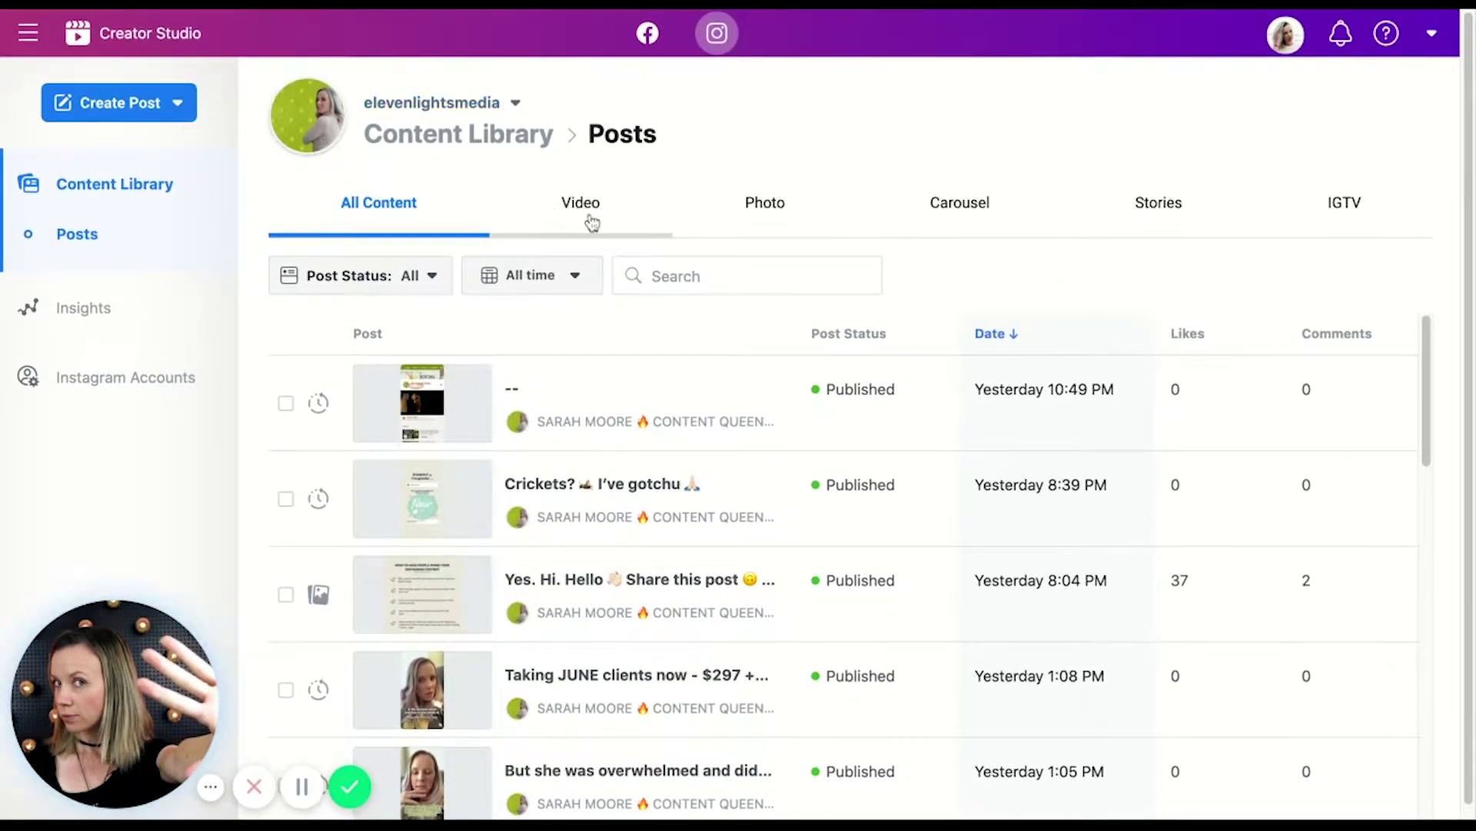
{"action": "left_click", "coordinate": [592, 224]}
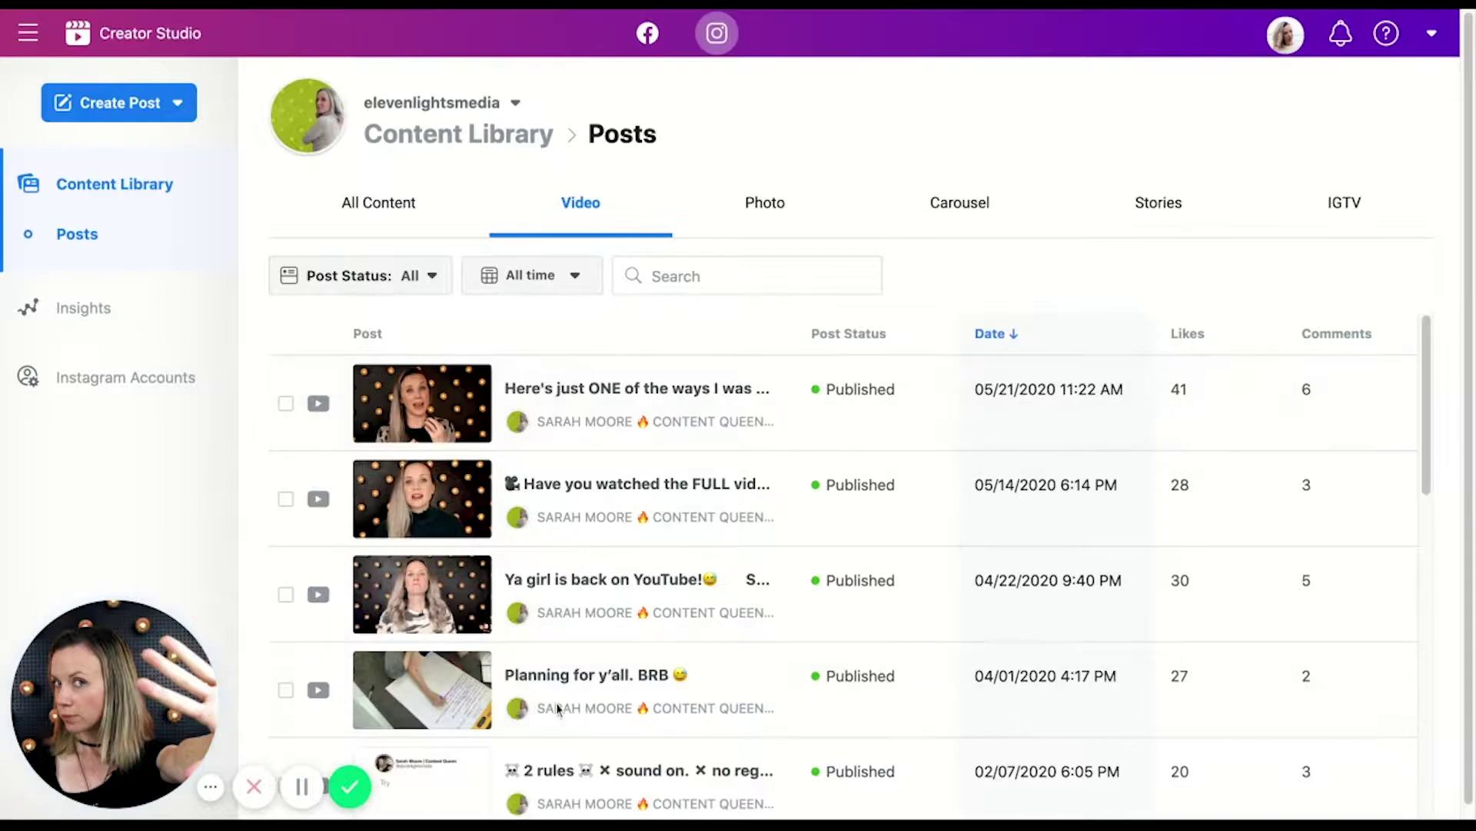
{"action": "scroll", "coordinate": [558, 709], "scroll_direction": "down", "scroll_amount": 5}
{"action": "scroll", "coordinate": [558, 709], "scroll_direction": "up", "scroll_amount": 5}
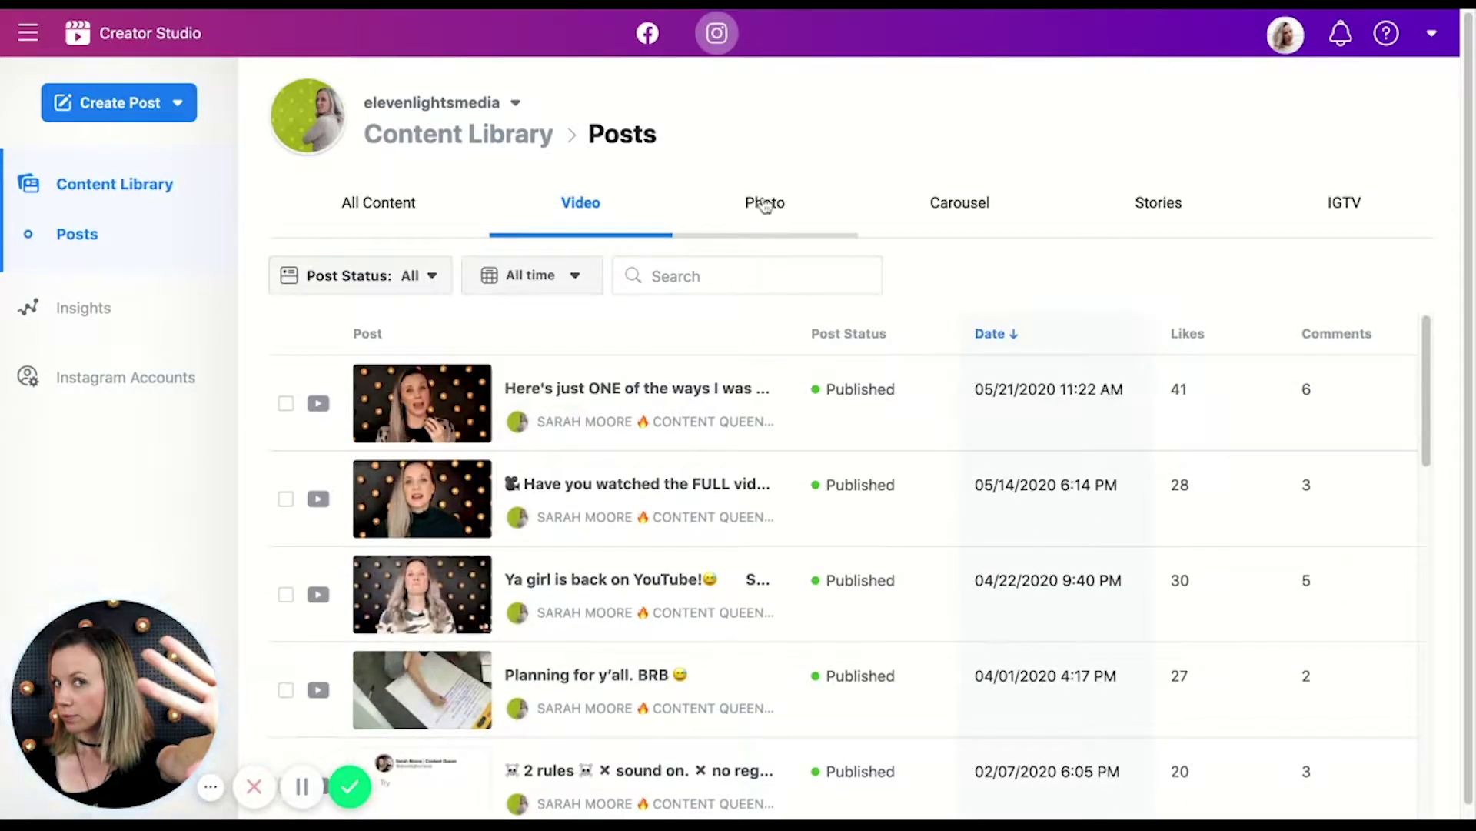
- Look through the photo, carousel, story and IGTV posts in the Instagram content library
{"action": "left_click", "coordinate": [765, 204]}
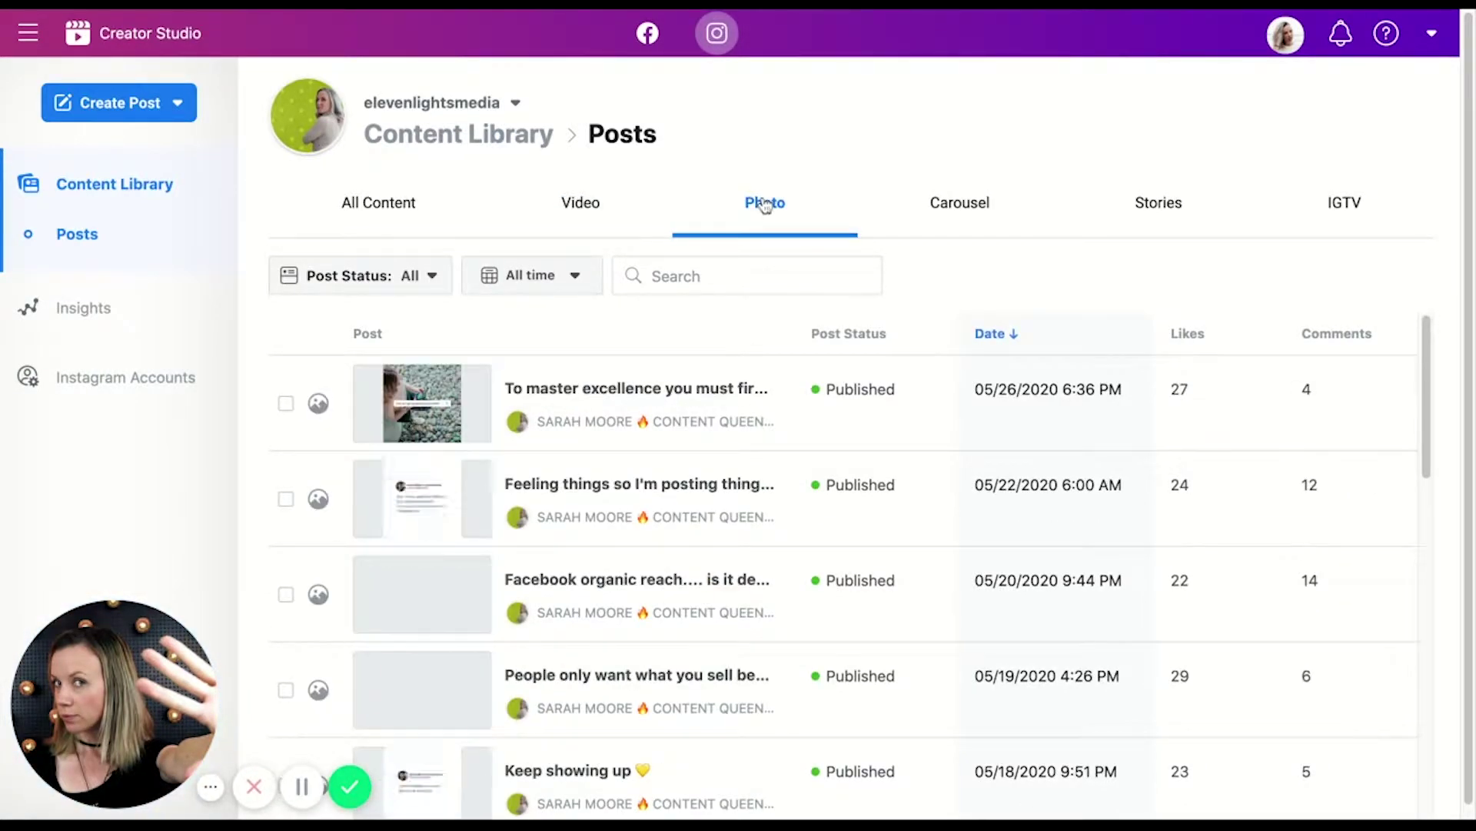
{"action": "left_click", "coordinate": [968, 213]}
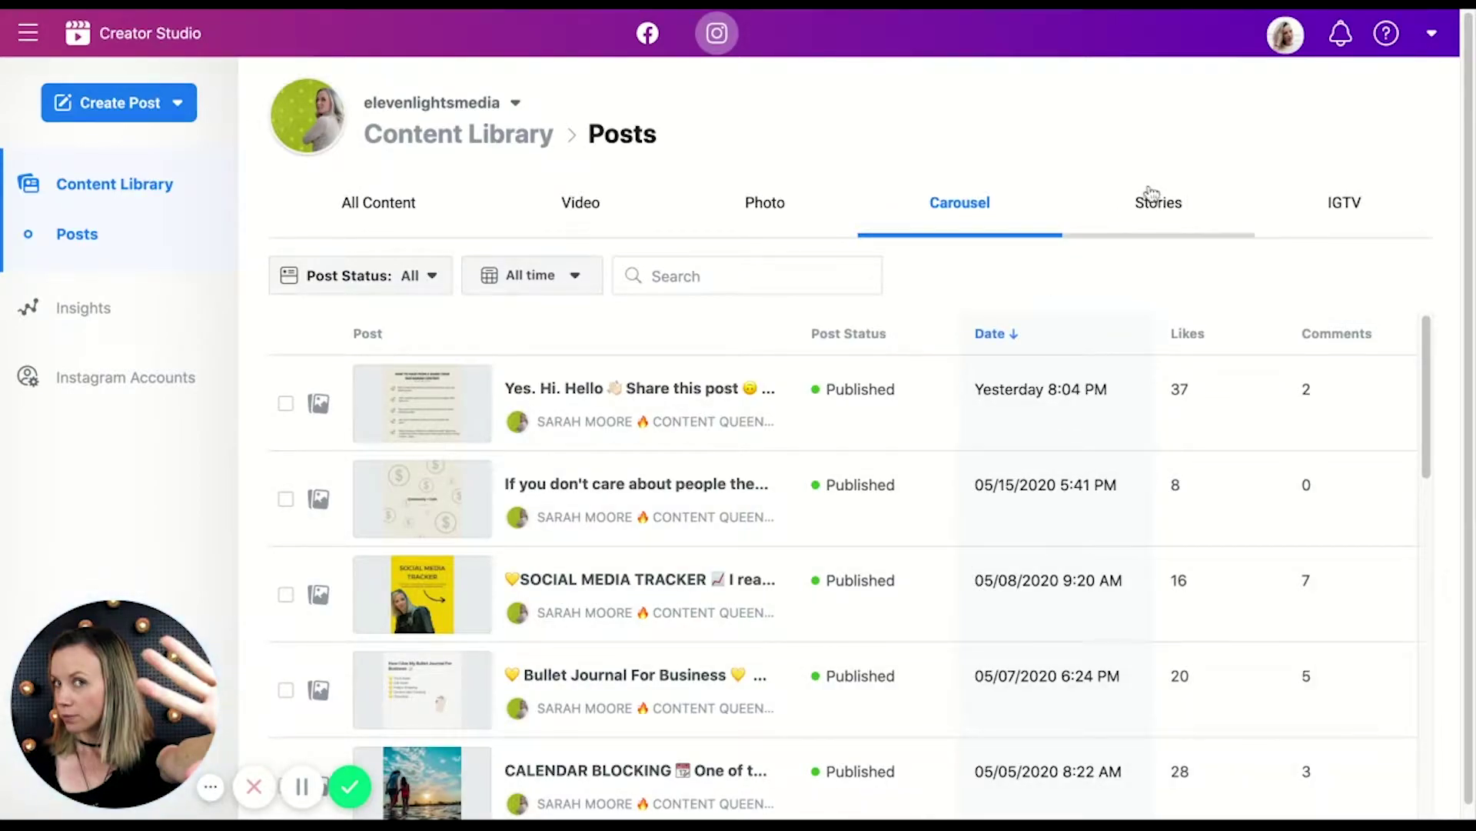
{"action": "left_click", "coordinate": [1163, 205]}
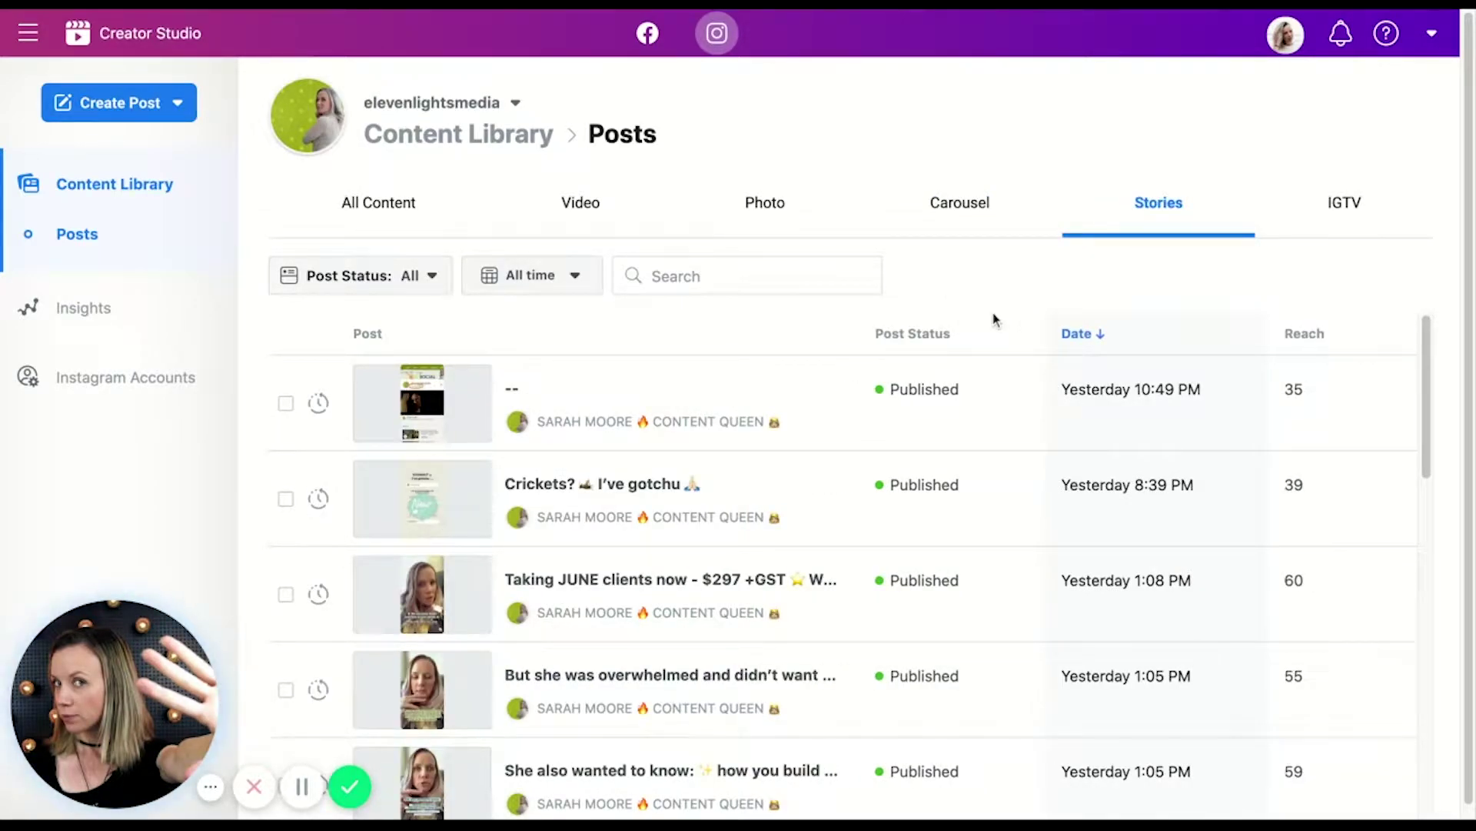
{"action": "left_click", "coordinate": [1345, 203]}
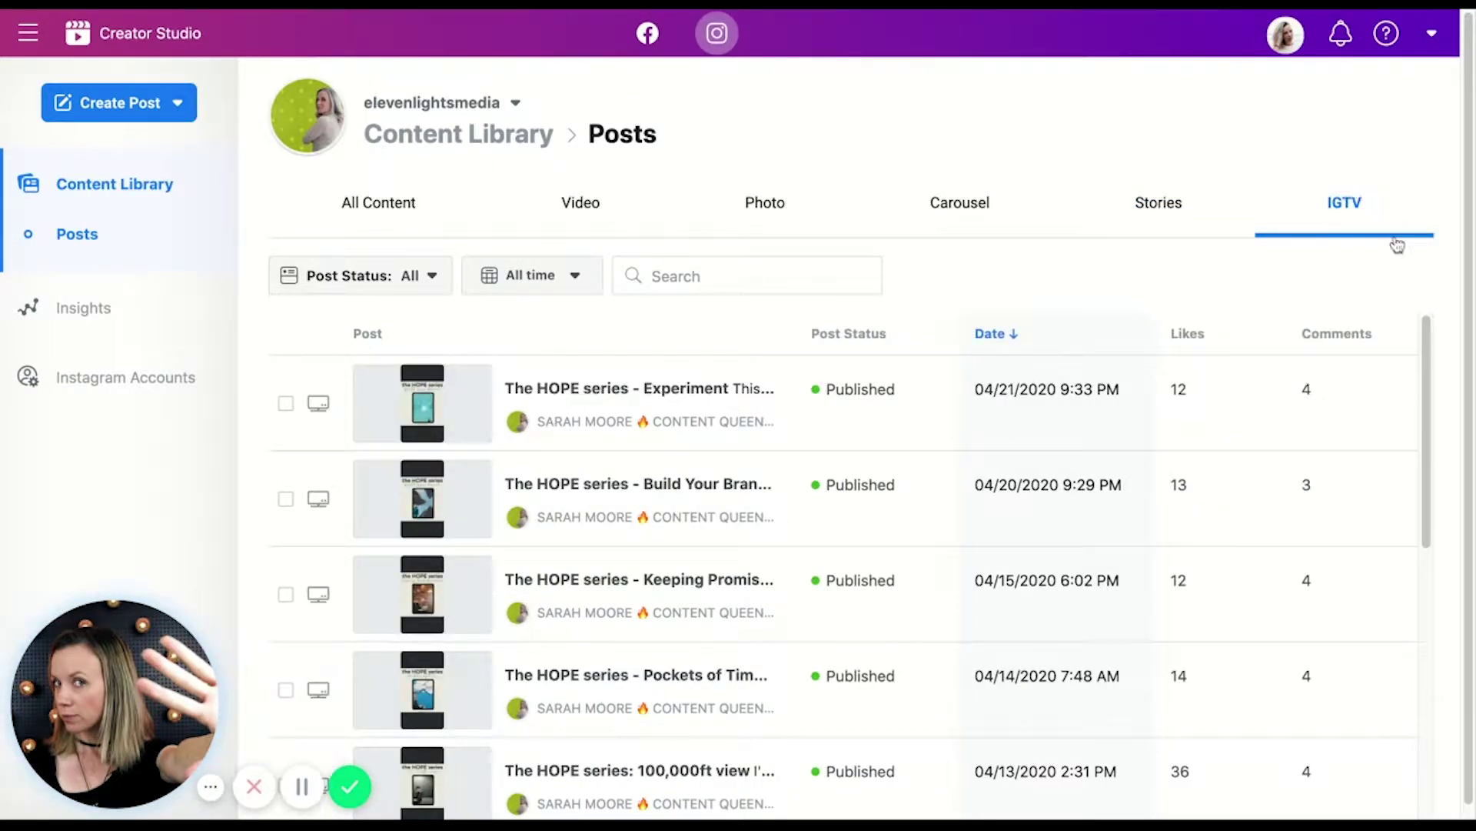
{"action": "scroll", "coordinate": [1426, 350], "scroll_direction": "down", "scroll_amount": 5}
{"action": "scroll", "coordinate": [1426, 350], "scroll_direction": "down", "scroll_amount": 4}
{"action": "scroll", "coordinate": [1426, 350], "scroll_direction": "up", "scroll_amount": 8}
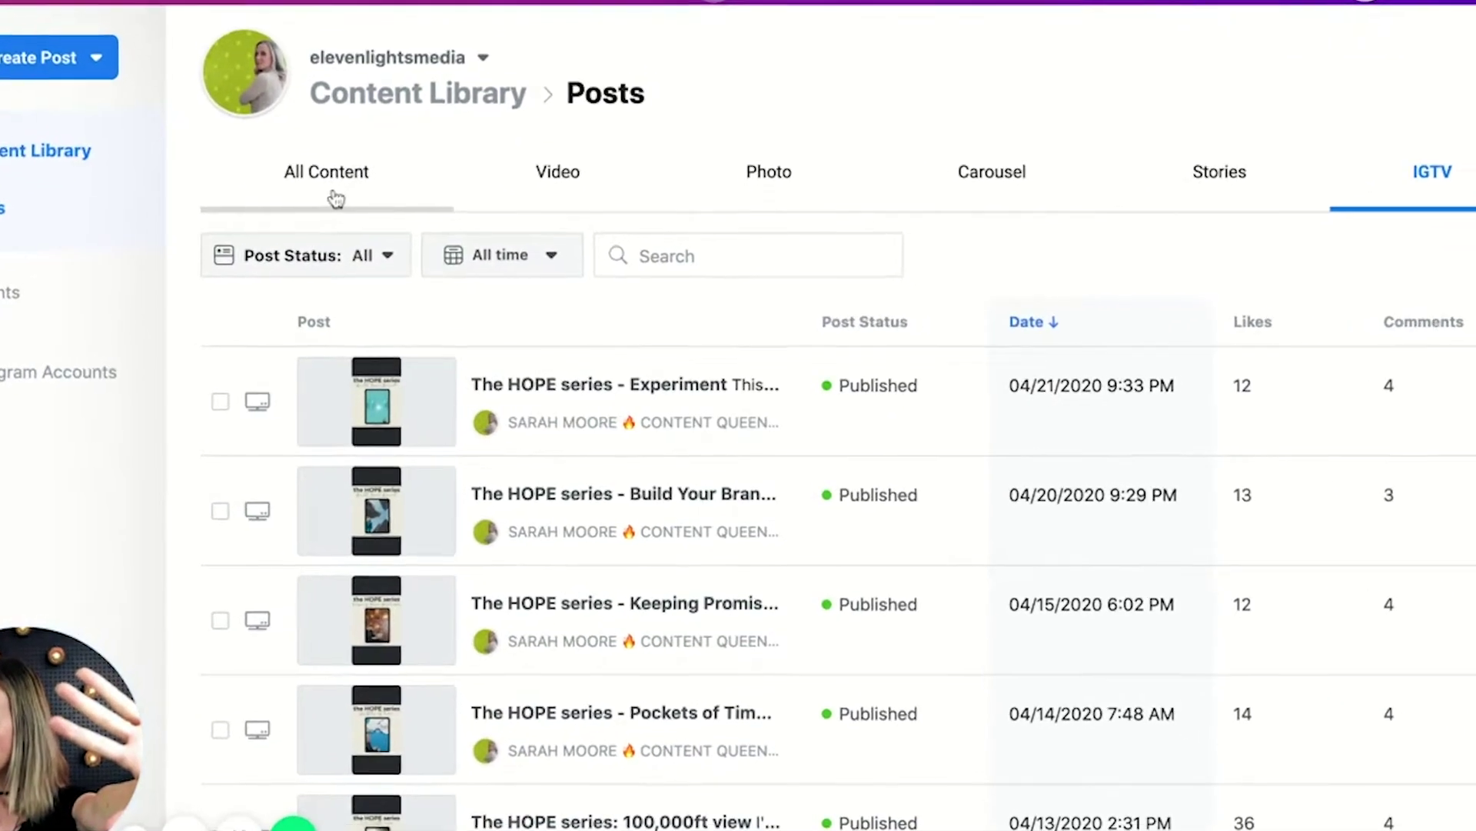
- Show all content again and examine the post status and date range filter options
{"action": "left_click", "coordinate": [336, 198]}
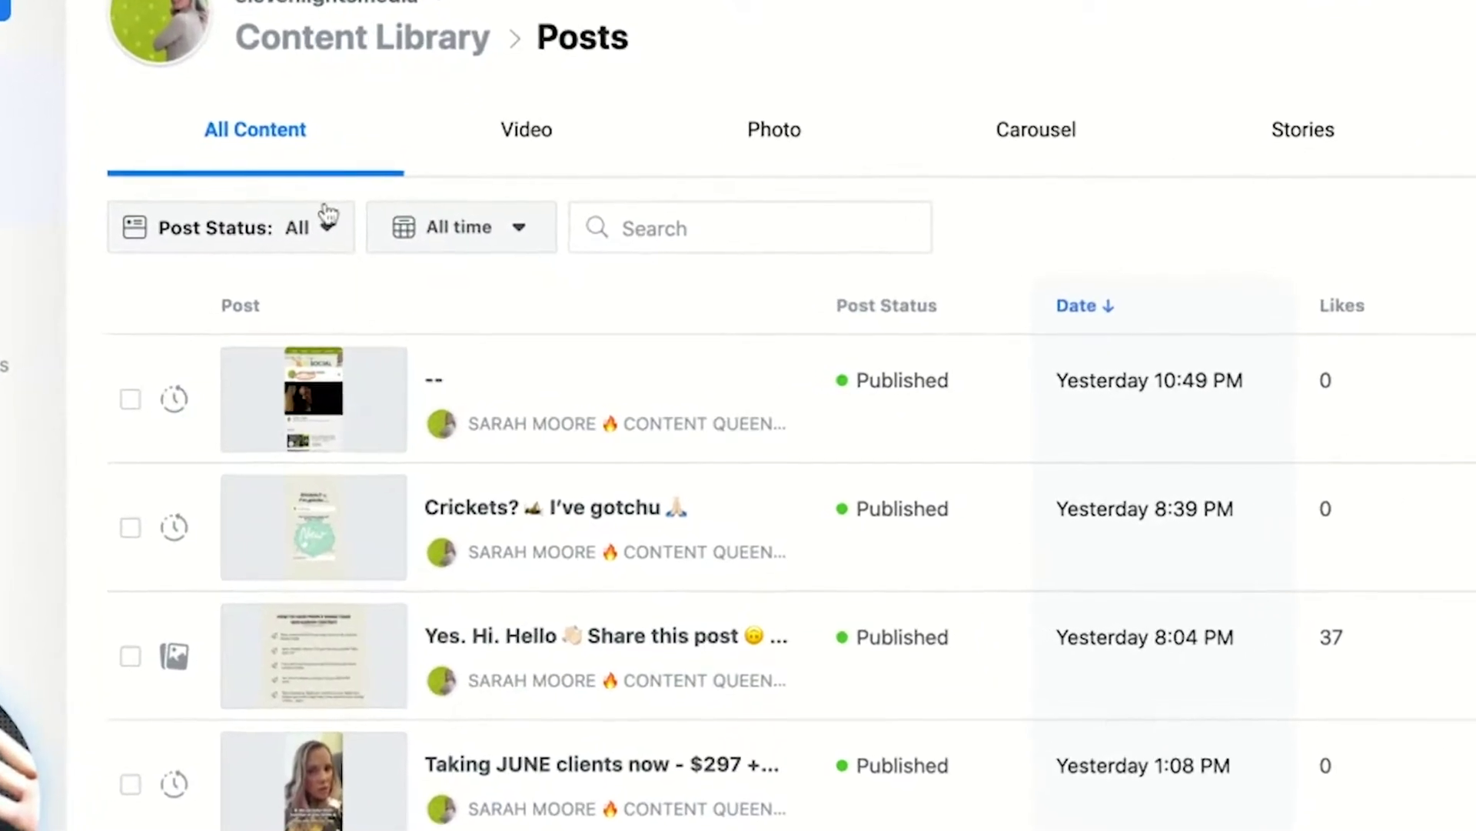
{"action": "left_click", "coordinate": [316, 239]}
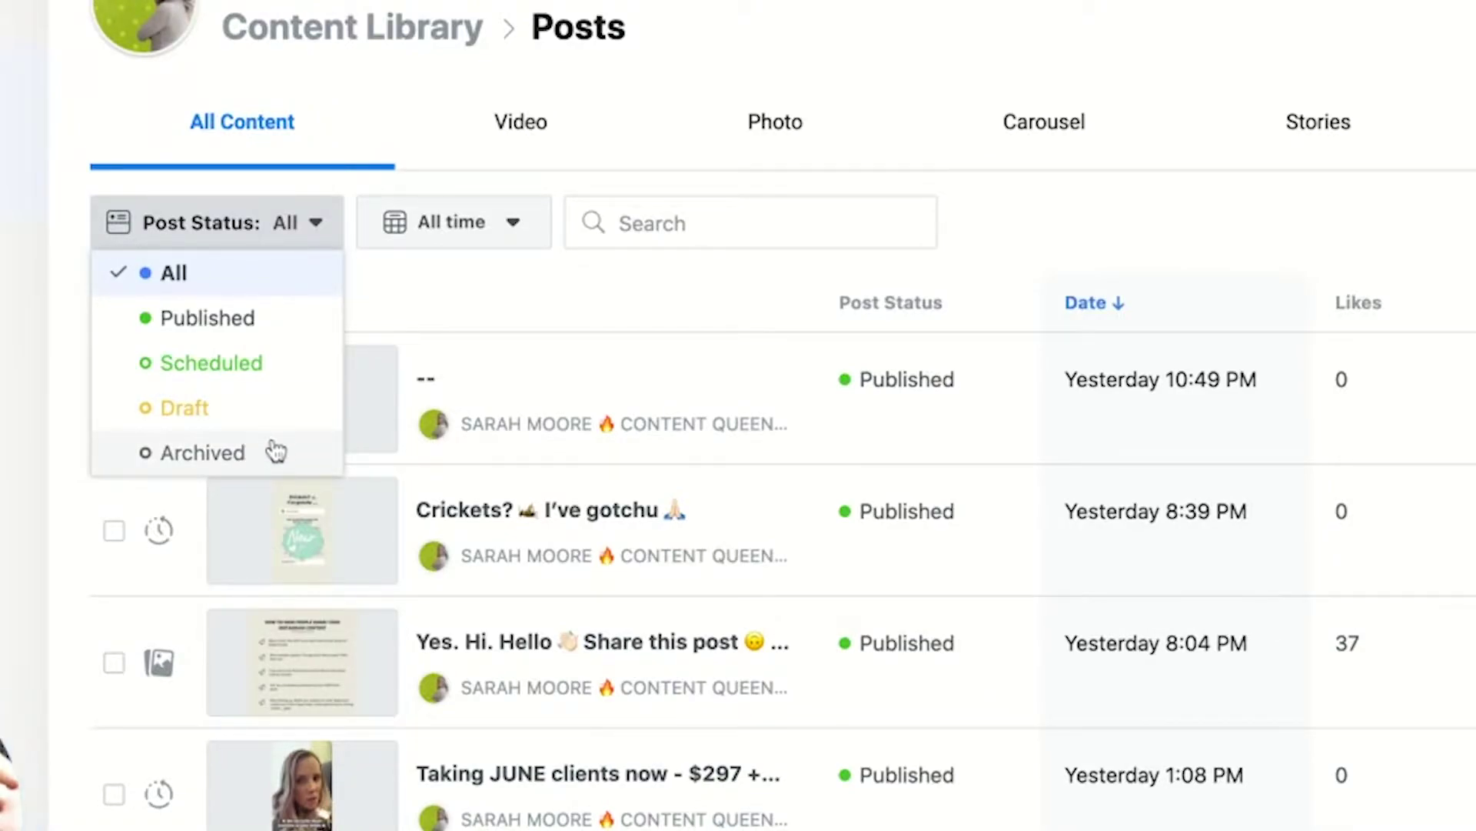
{"action": "left_click", "coordinate": [516, 227]}
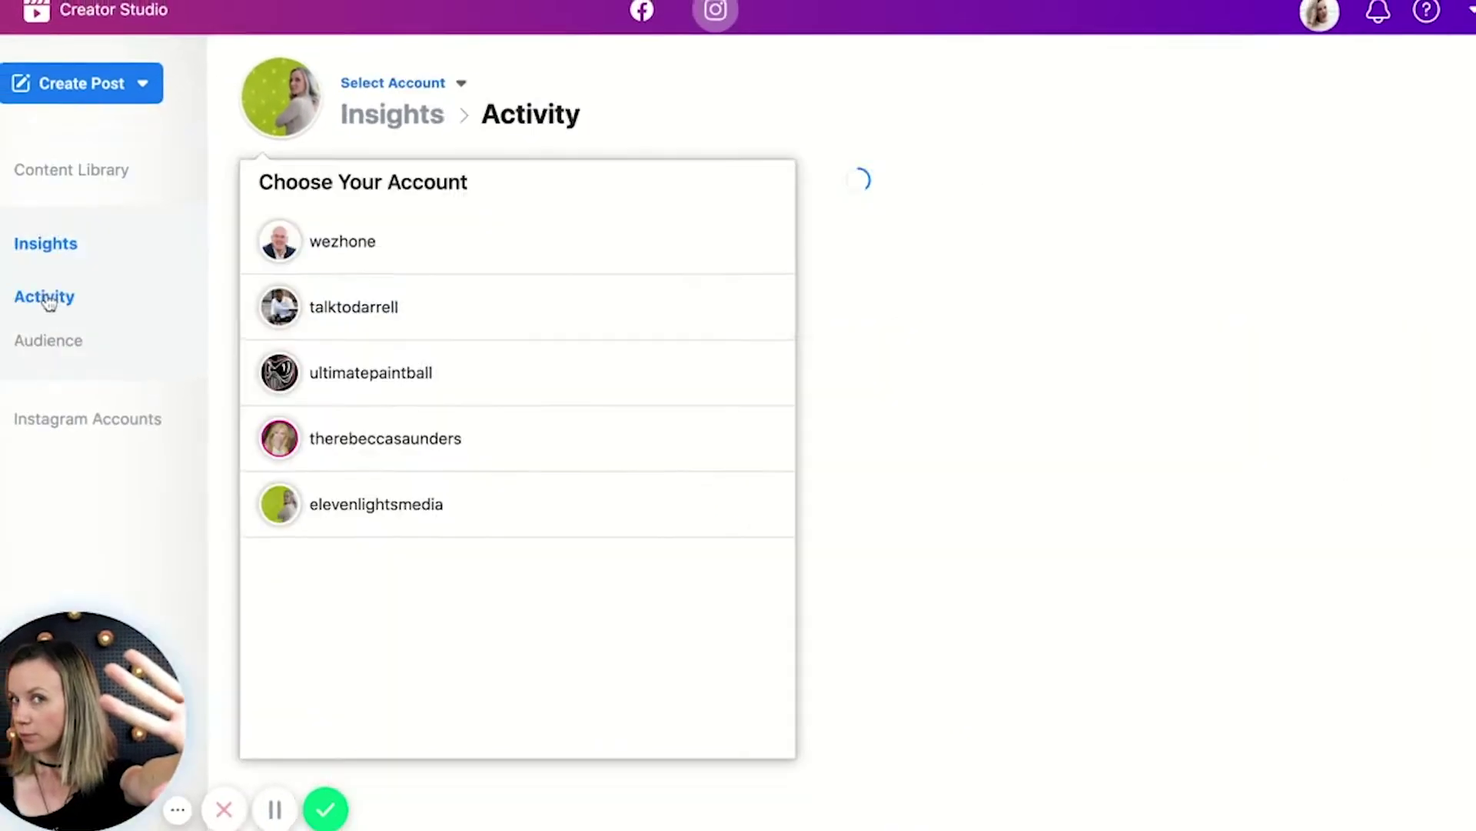
- Open the activity insights for the elevenlightsmedia account and examine the interactions and visit metrics
{"action": "left_click", "coordinate": [330, 494]}
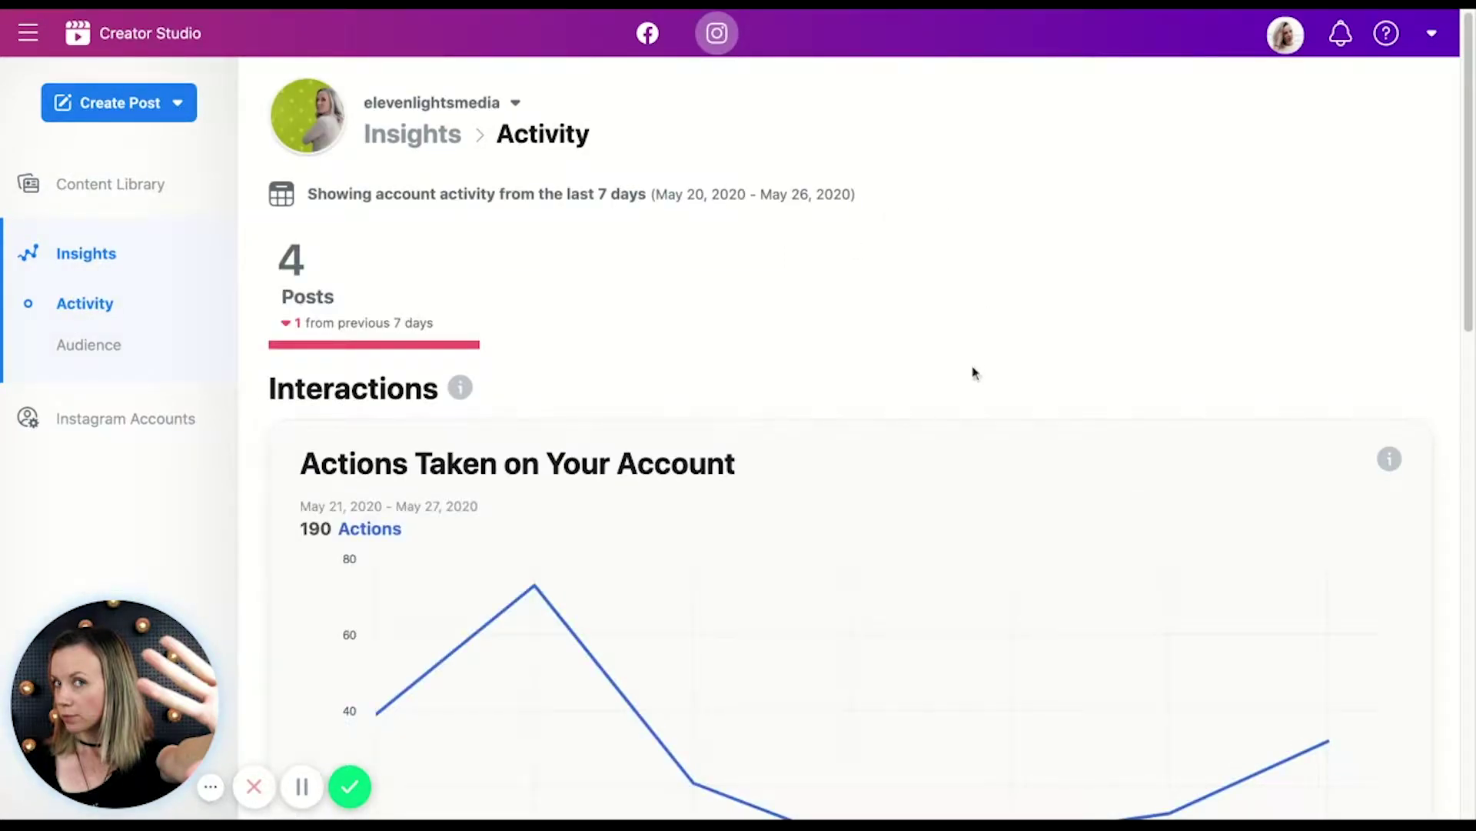
{"action": "scroll", "coordinate": [973, 373], "scroll_direction": "down", "scroll_amount": 10}
{"action": "scroll", "coordinate": [971, 377], "scroll_direction": "up", "scroll_amount": 6}
{"action": "scroll", "coordinate": [970, 378], "scroll_direction": "down", "scroll_amount": 4}
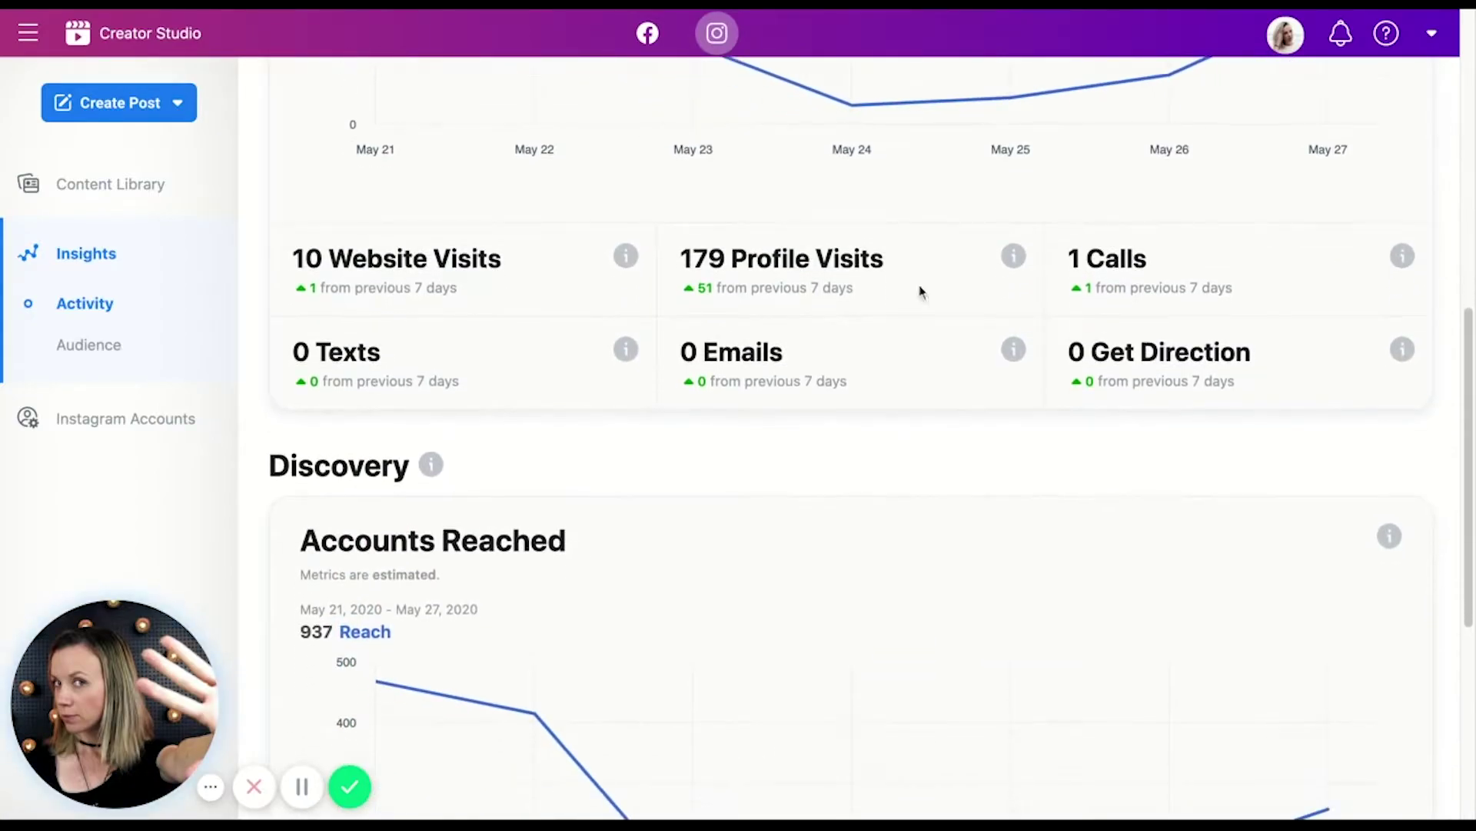
{"action": "scroll", "coordinate": [854, 415], "scroll_direction": "down", "scroll_amount": 3}
{"action": "scroll", "coordinate": [1140, 414], "scroll_direction": "up", "scroll_amount": 2}
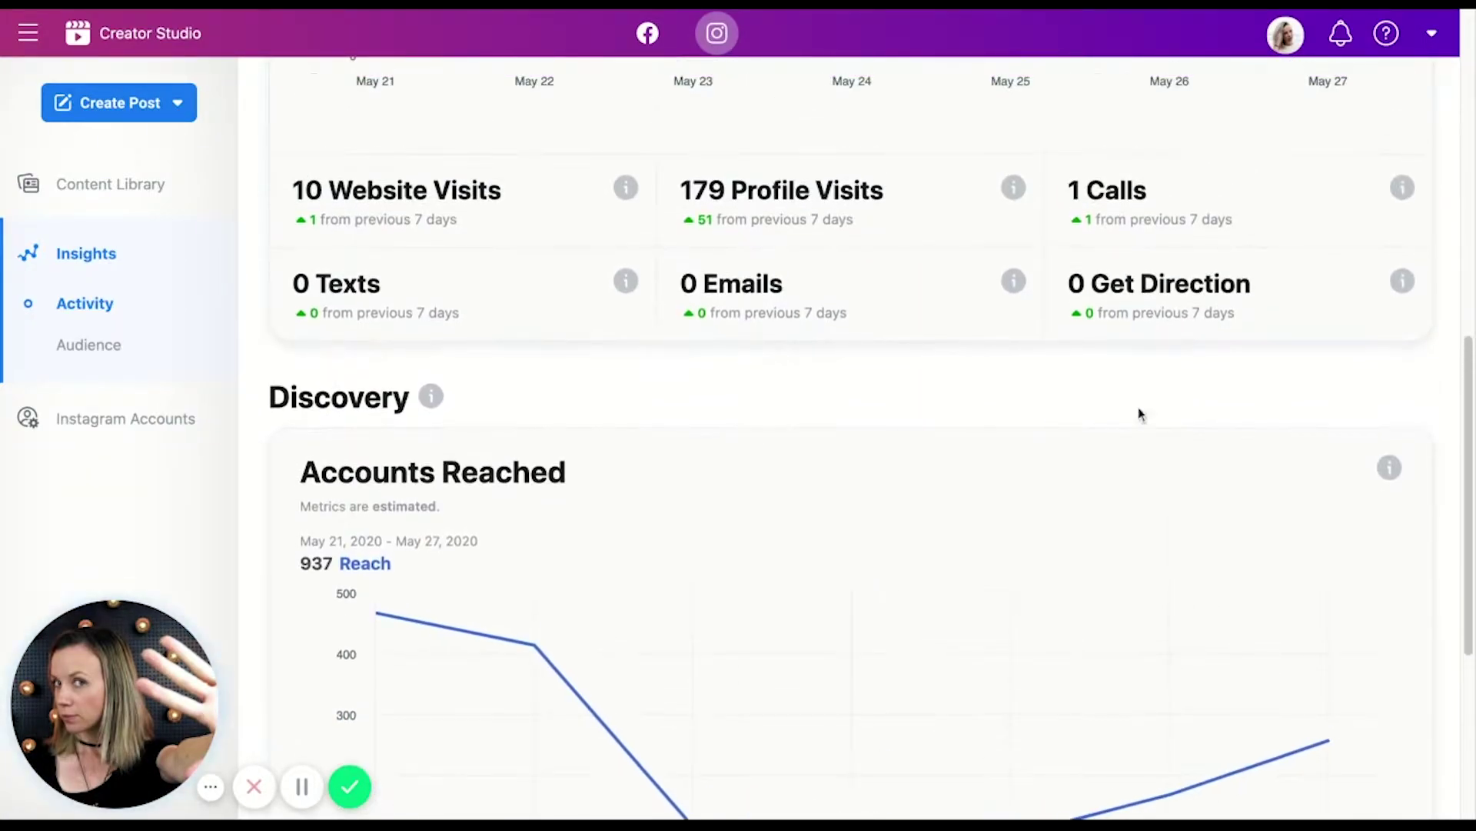
- Examine the accounts reached chart and the impressions in the Discovery section
{"action": "scroll", "coordinate": [847, 435], "scroll_direction": "down", "scroll_amount": 2}
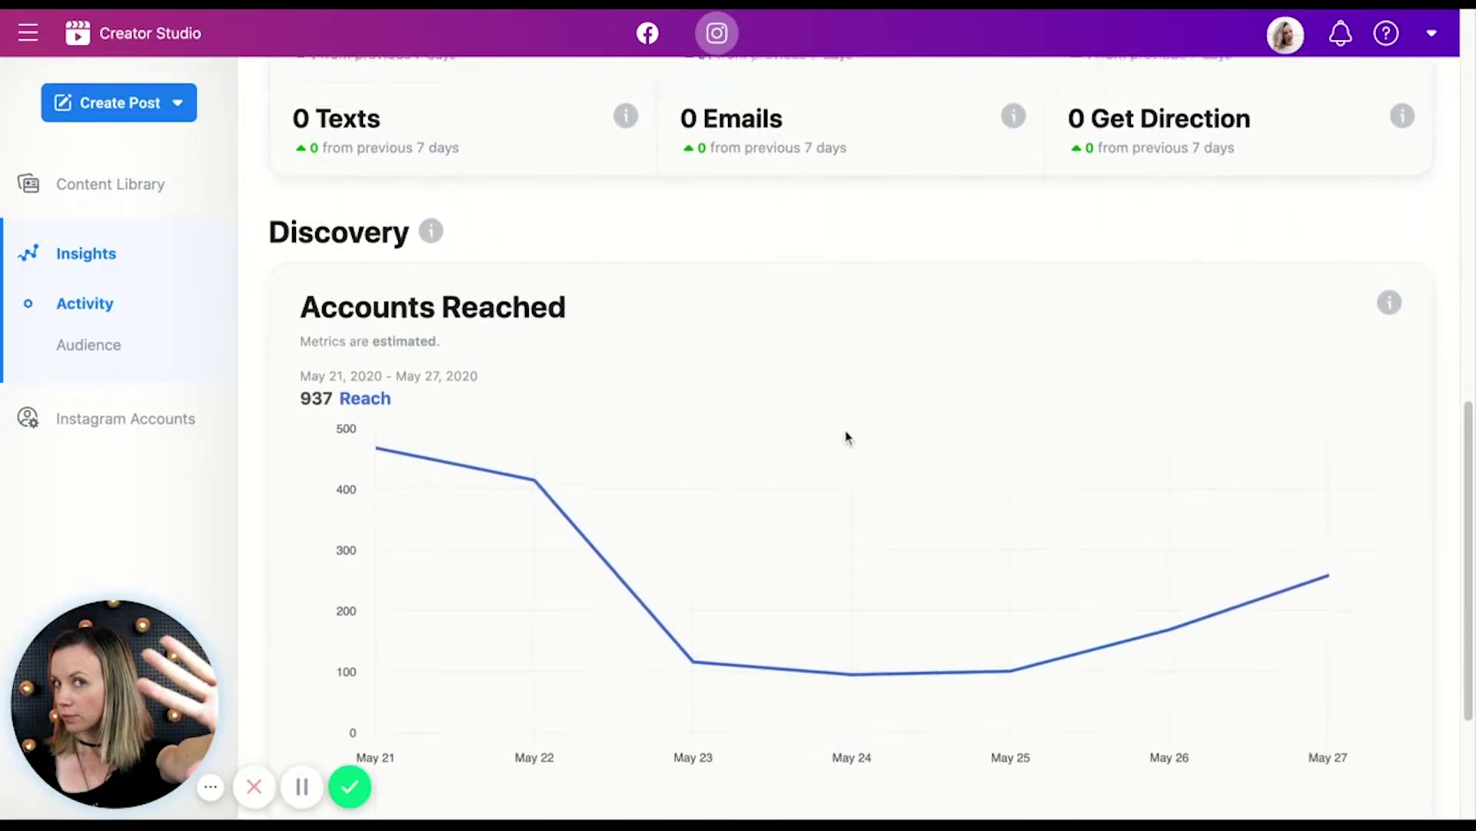
{"action": "scroll", "coordinate": [846, 436], "scroll_direction": "down", "scroll_amount": 3}
{"action": "mouse_move", "coordinate": [582, 427]}
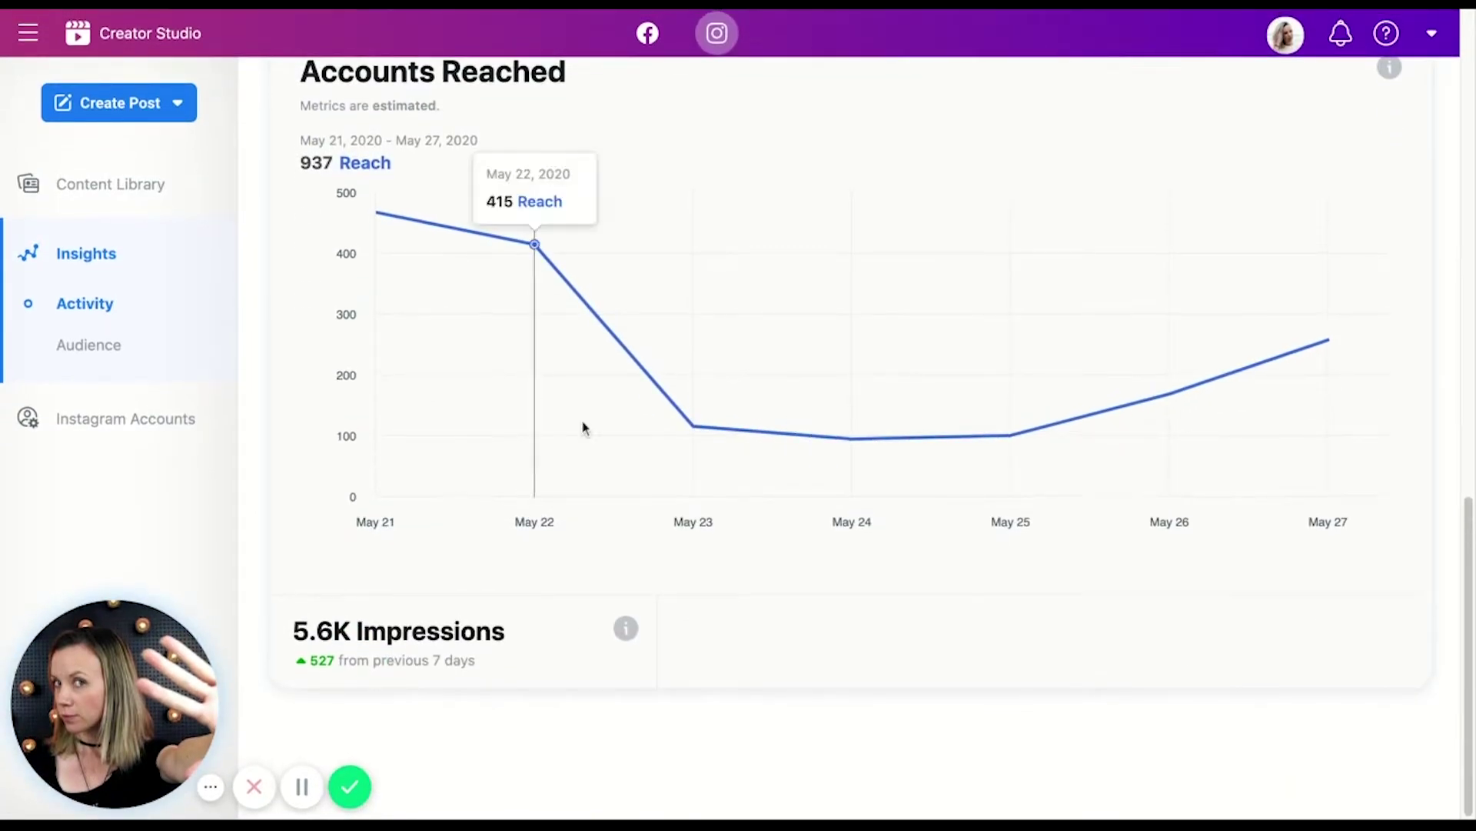
{"action": "scroll", "coordinate": [553, 643], "scroll_direction": "up", "scroll_amount": 15}
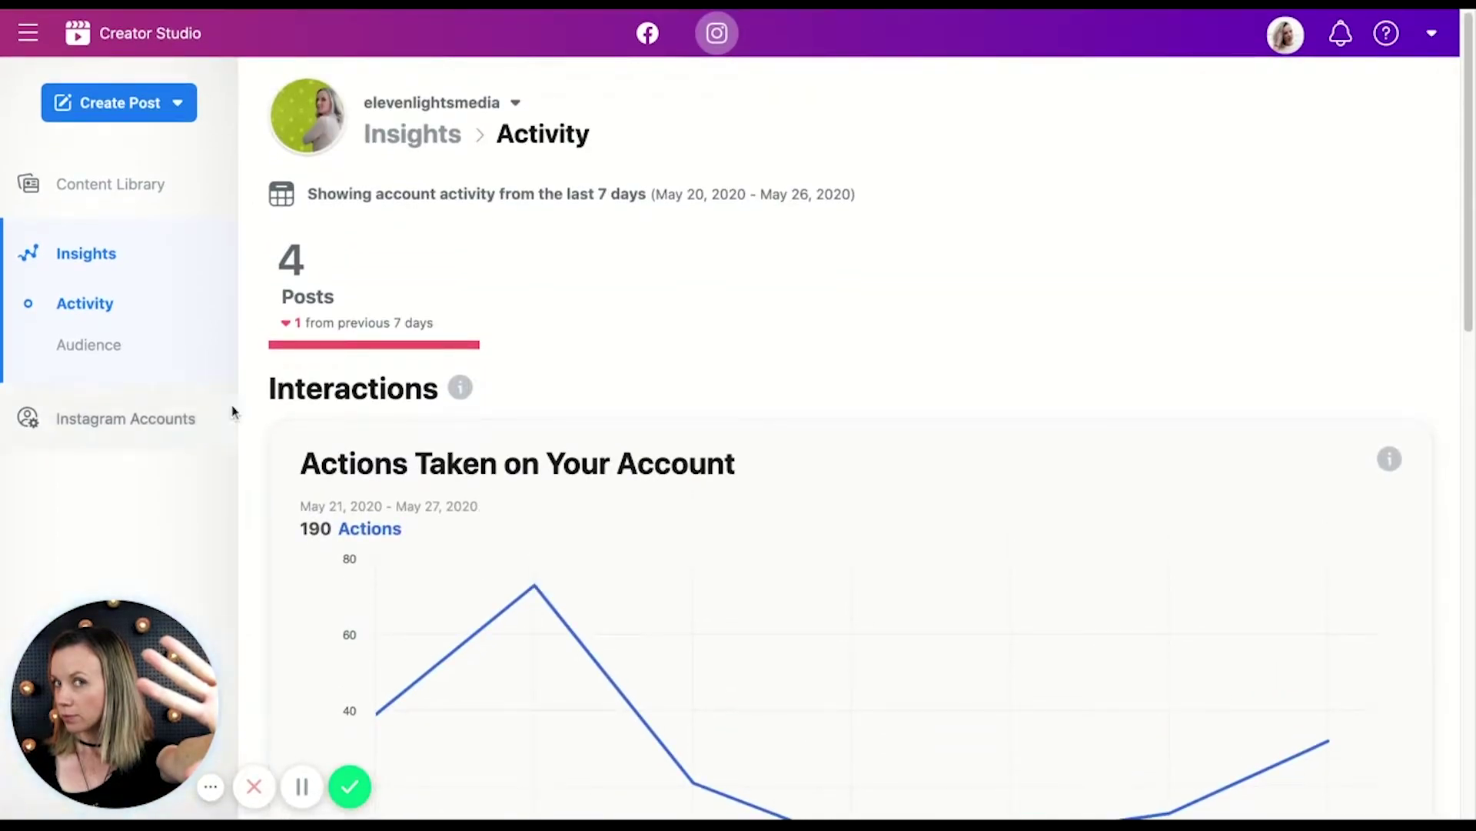
- Open the audience insights and examine the age and gender breakdown of the followers
{"action": "left_click", "coordinate": [86, 348]}
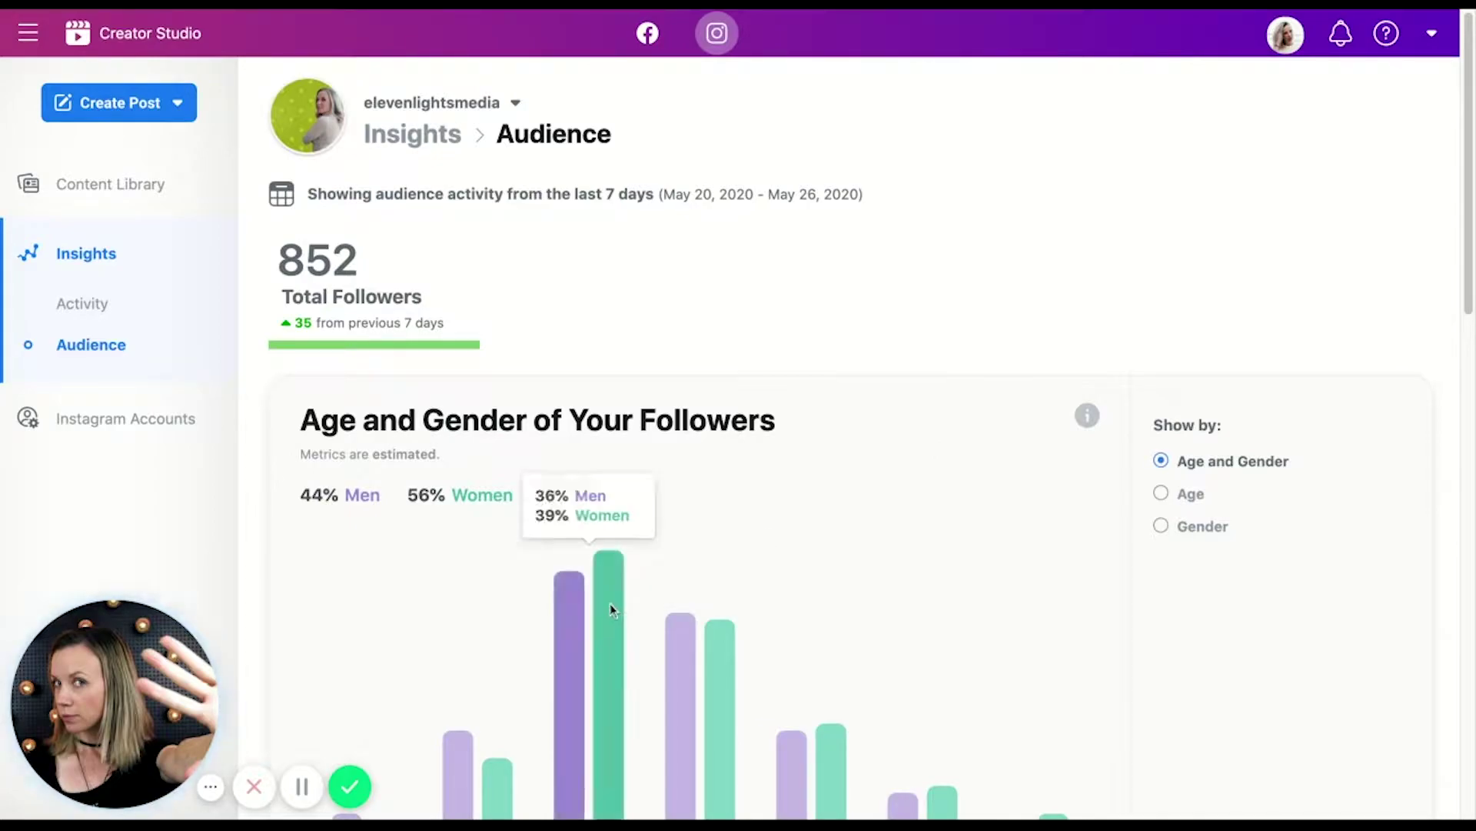
{"action": "scroll", "coordinate": [920, 488], "scroll_direction": "down", "scroll_amount": 2}
{"action": "scroll", "coordinate": [921, 489], "scroll_direction": "down", "scroll_amount": 1}
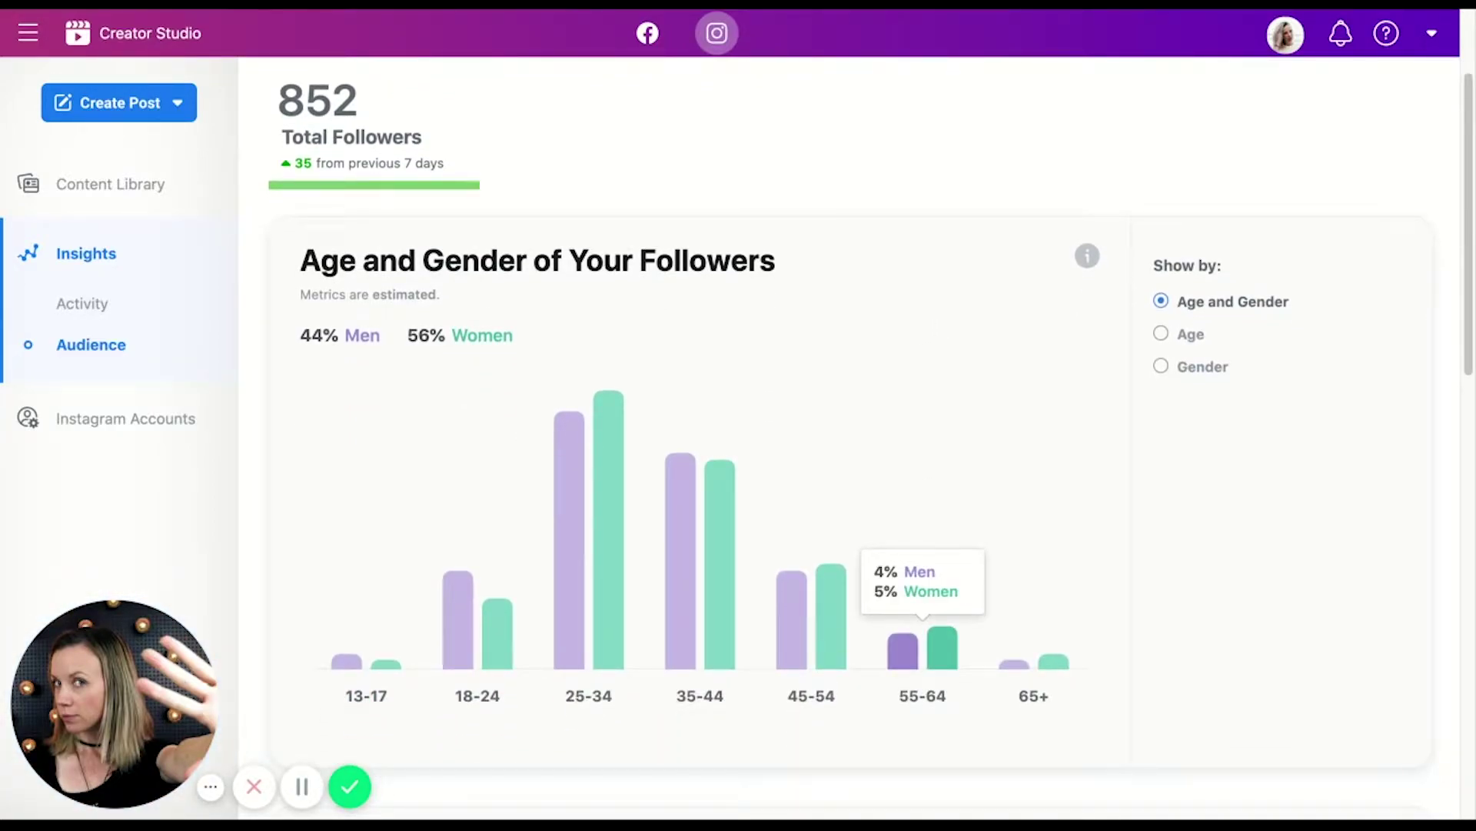
{"action": "scroll", "coordinate": [923, 638], "scroll_direction": "down", "scroll_amount": 2}
{"action": "scroll", "coordinate": [834, 492], "scroll_direction": "down", "scroll_amount": 2}
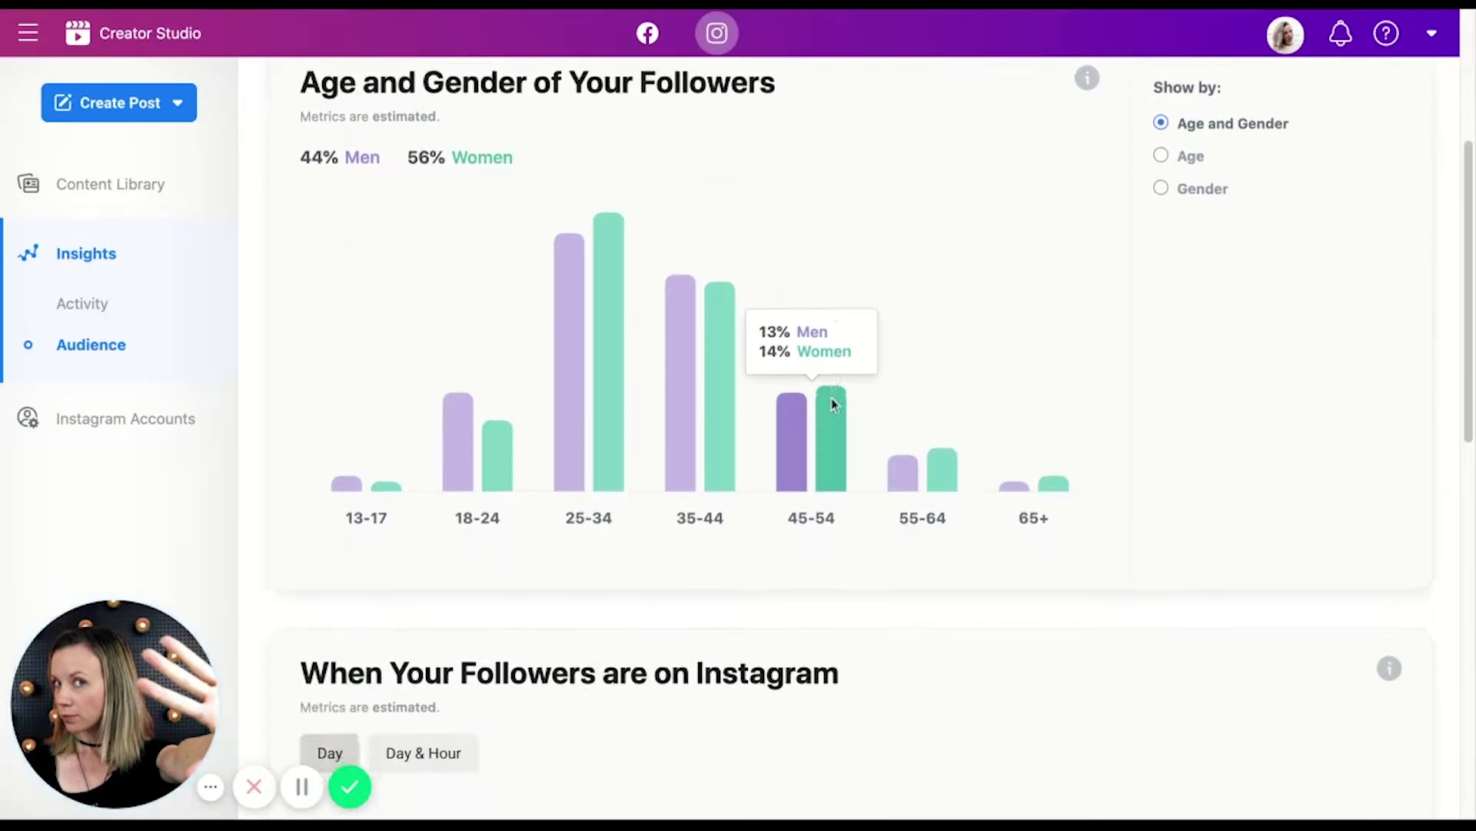
- Show follower activity times on Instagram by Day & Hour and inspect the active hours across the week
{"action": "scroll", "coordinate": [769, 430], "scroll_direction": "down", "scroll_amount": 6}
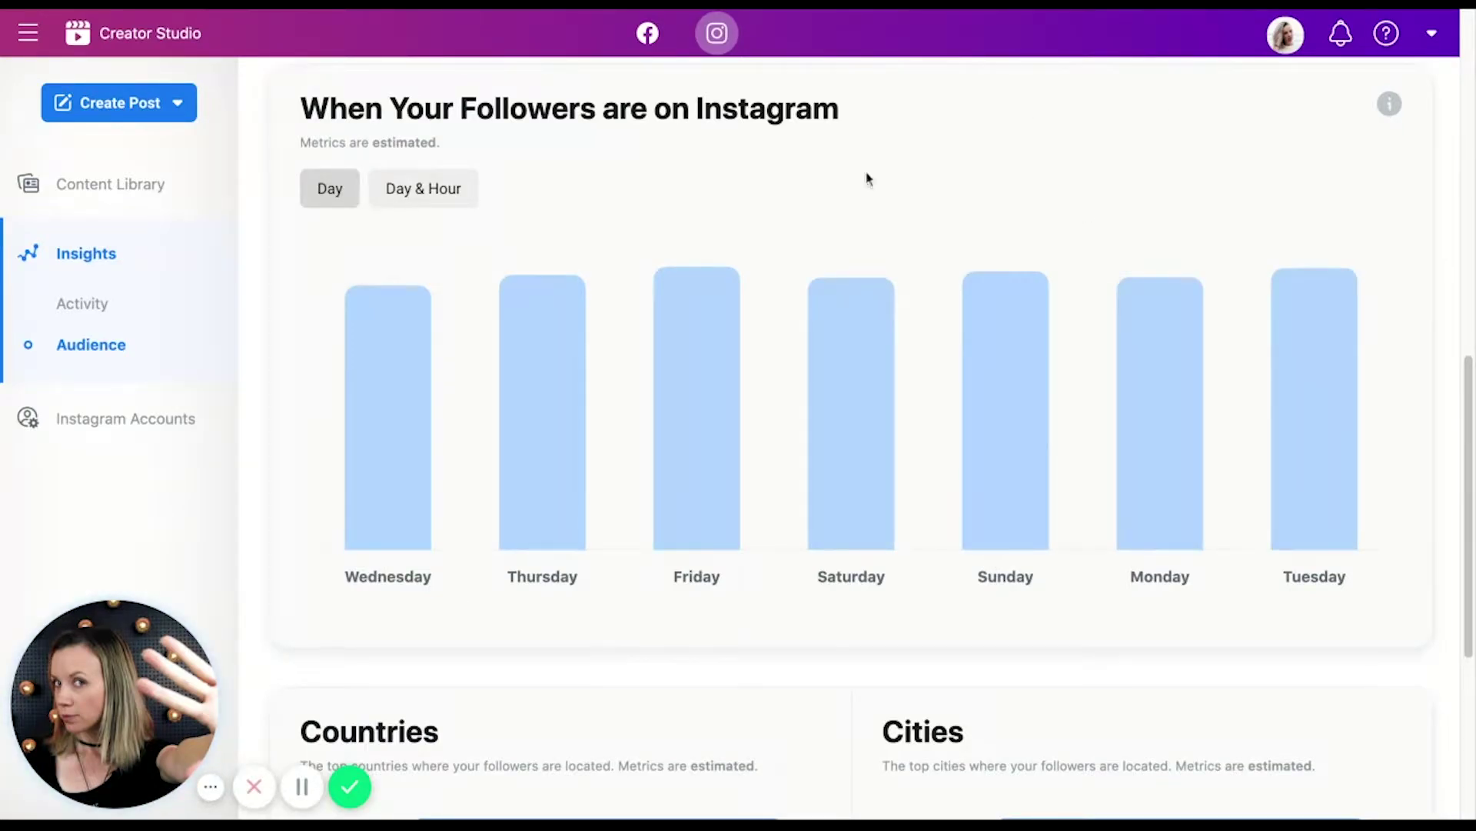
{"action": "left_click", "coordinate": [432, 191]}
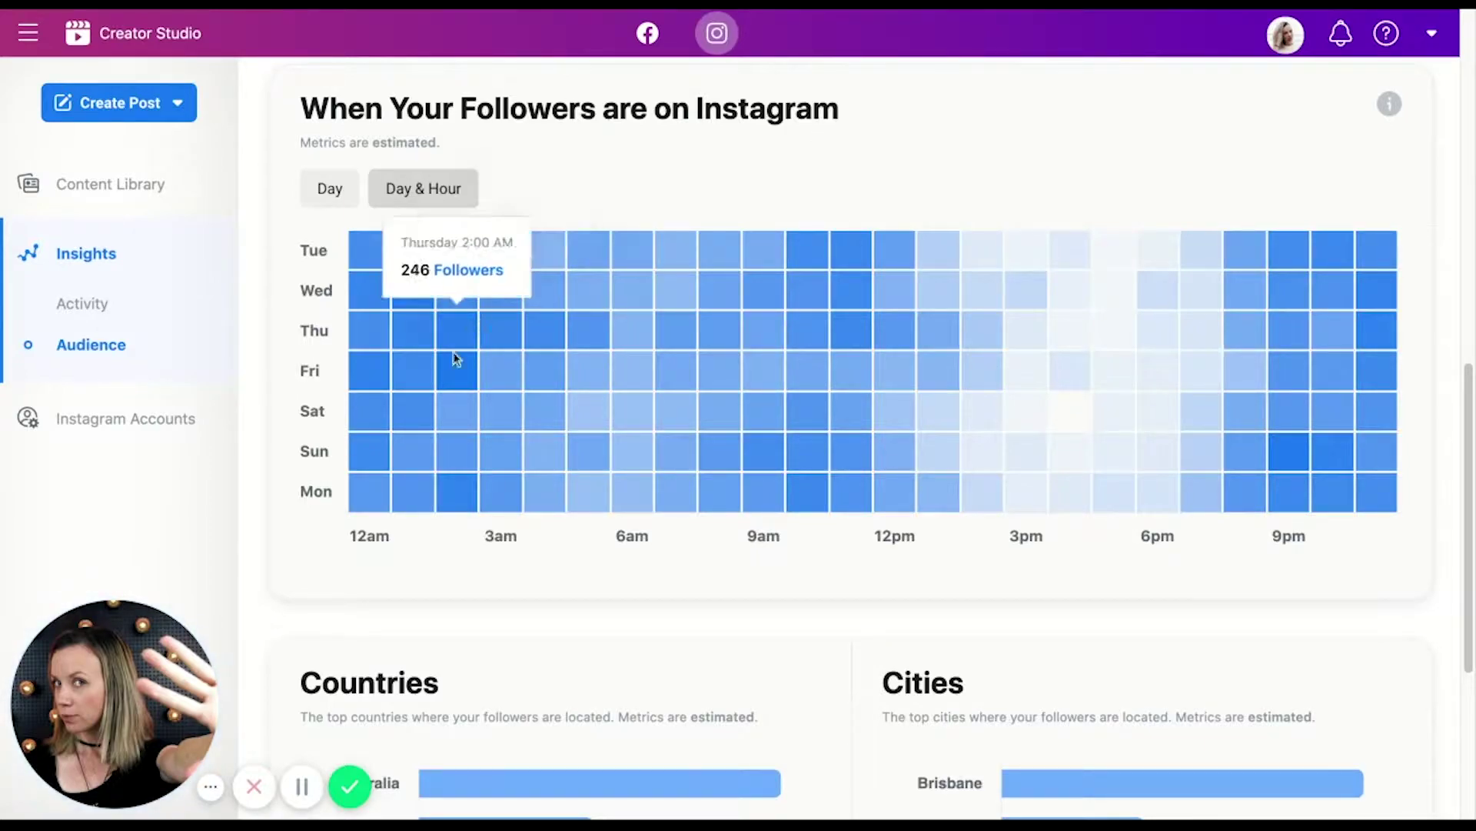
{"action": "mouse_move", "coordinate": [444, 380]}
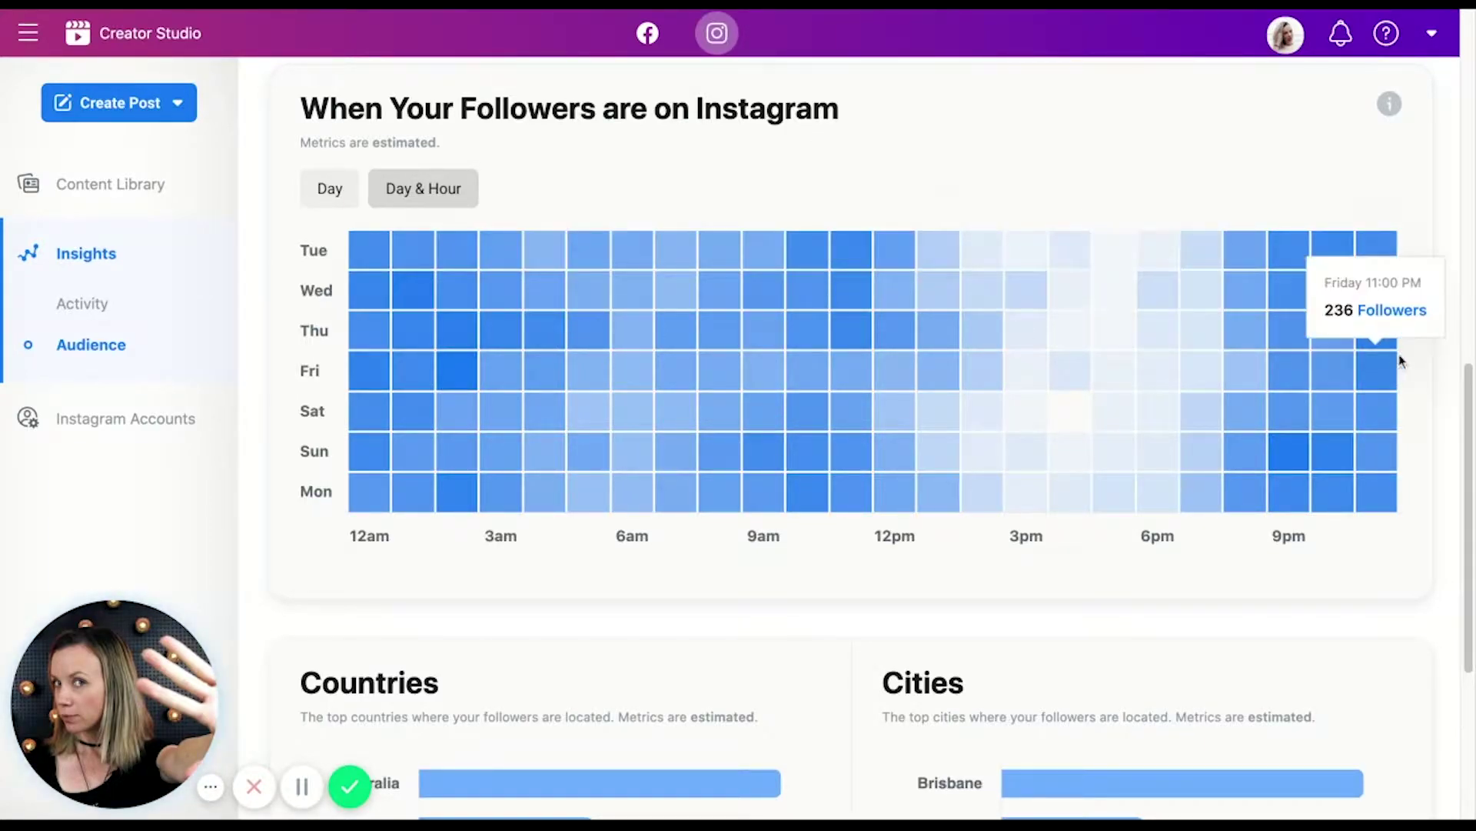
{"action": "mouse_move", "coordinate": [1386, 296]}
{"action": "mouse_move", "coordinate": [1381, 360]}
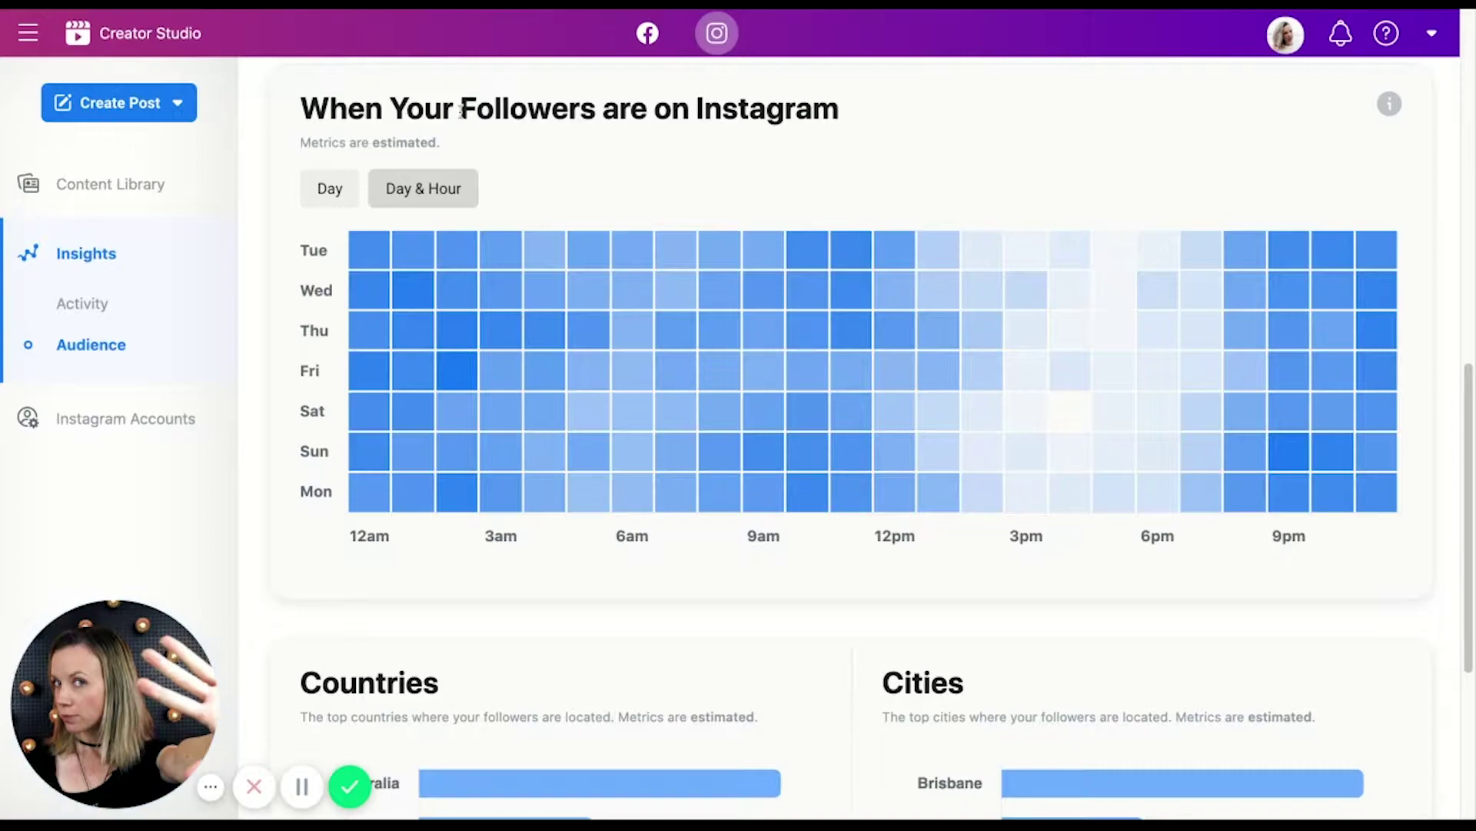
{"action": "mouse_move", "coordinate": [486, 343]}
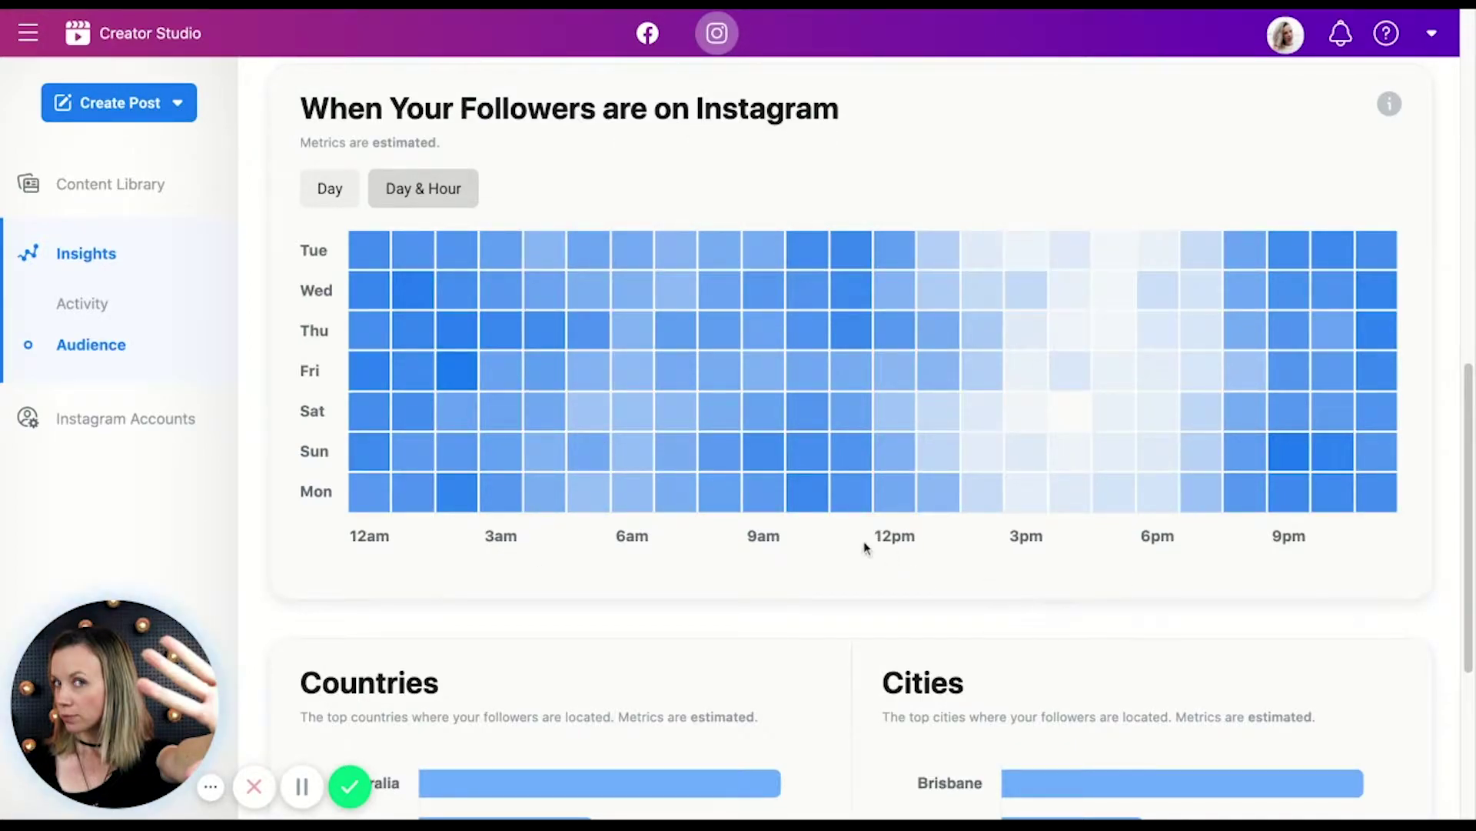
{"action": "scroll", "coordinate": [801, 583], "scroll_direction": "down", "scroll_amount": 5}
{"action": "scroll", "coordinate": [802, 581], "scroll_direction": "up", "scroll_amount": 15}
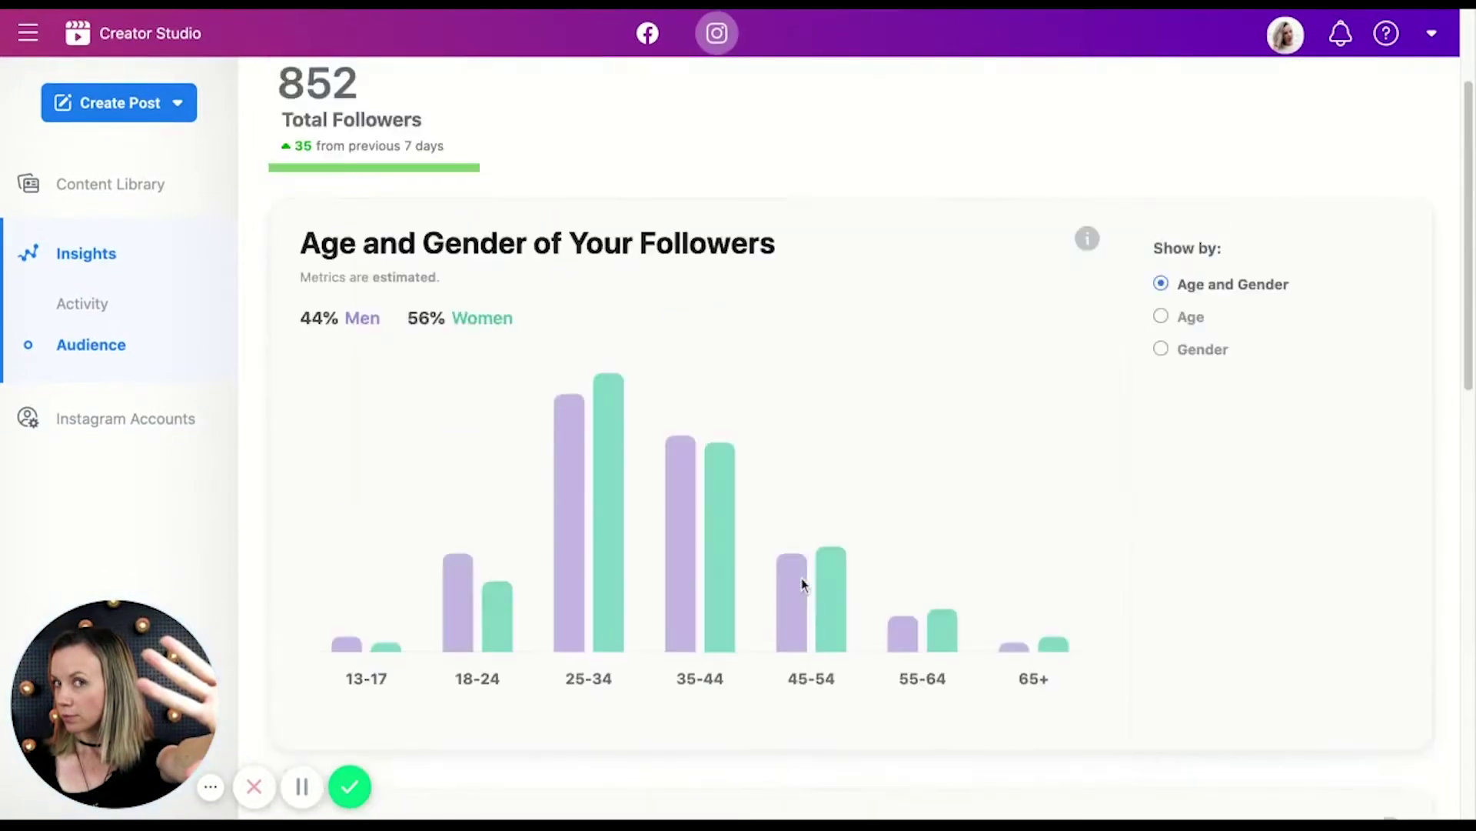
- Return to the content library and start a new IGTV post
{"action": "left_click", "coordinate": [151, 191]}
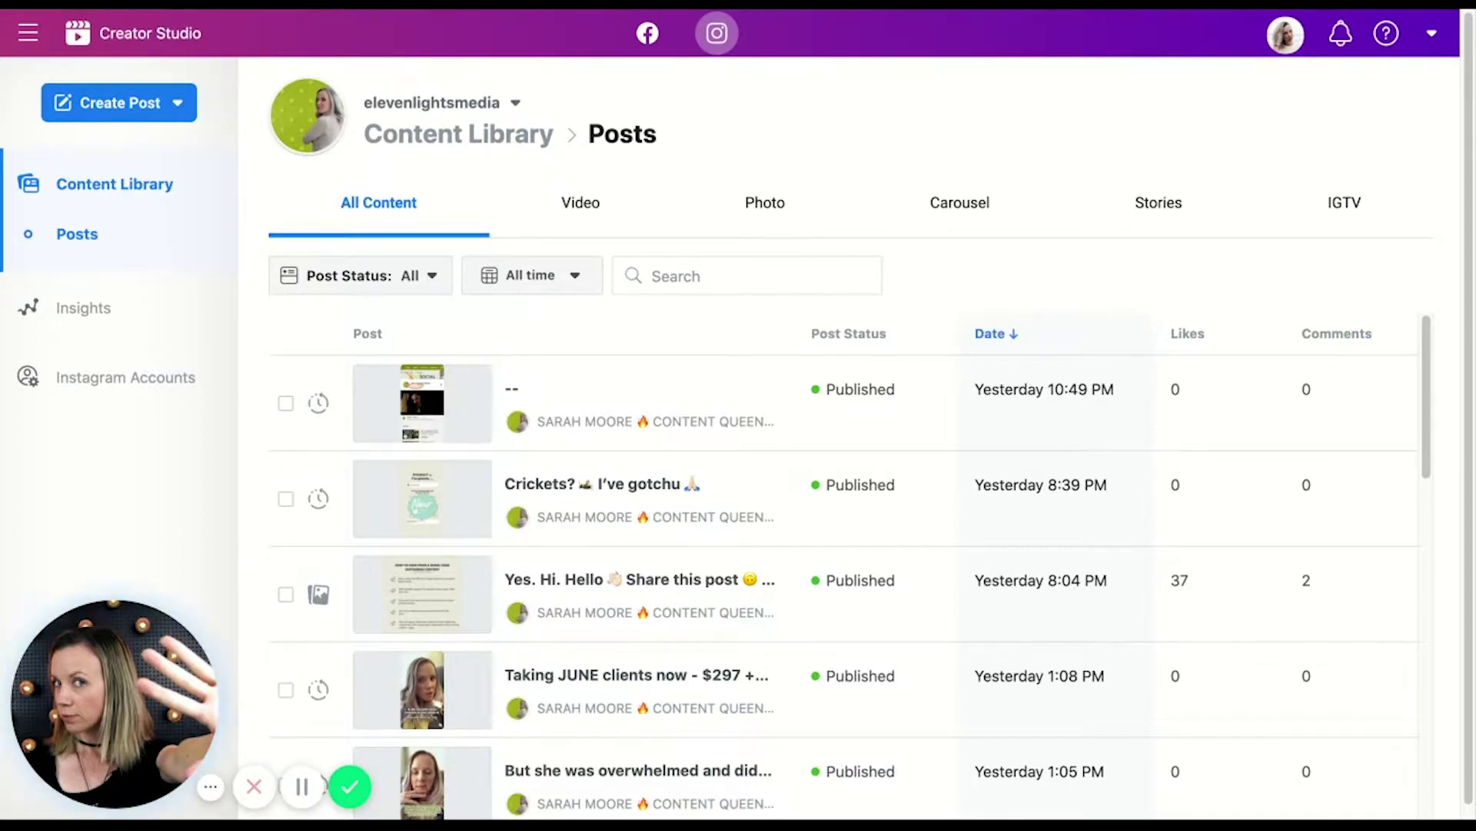
{"action": "left_click", "coordinate": [179, 107]}
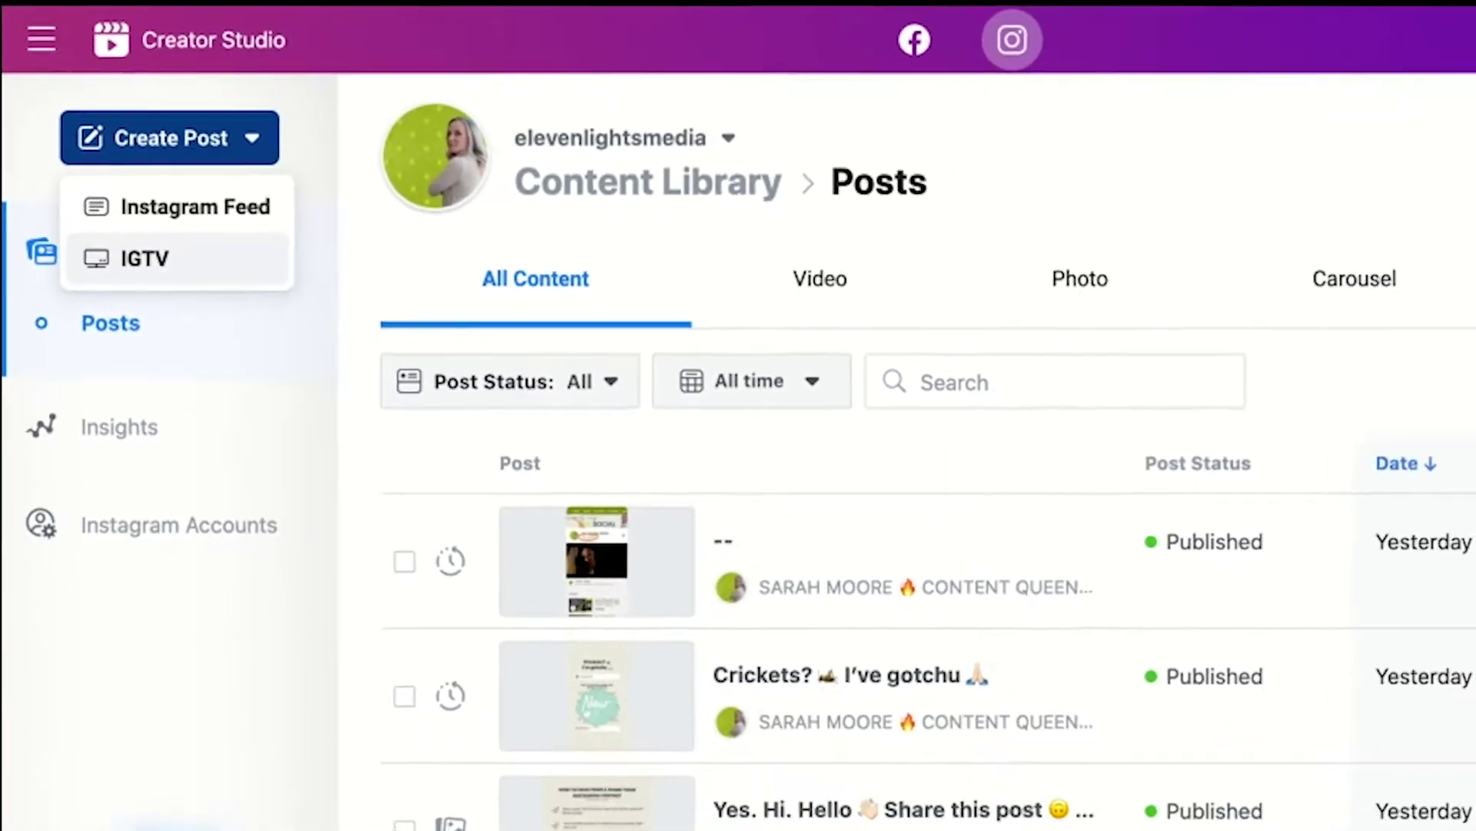
{"action": "left_click", "coordinate": [102, 190]}
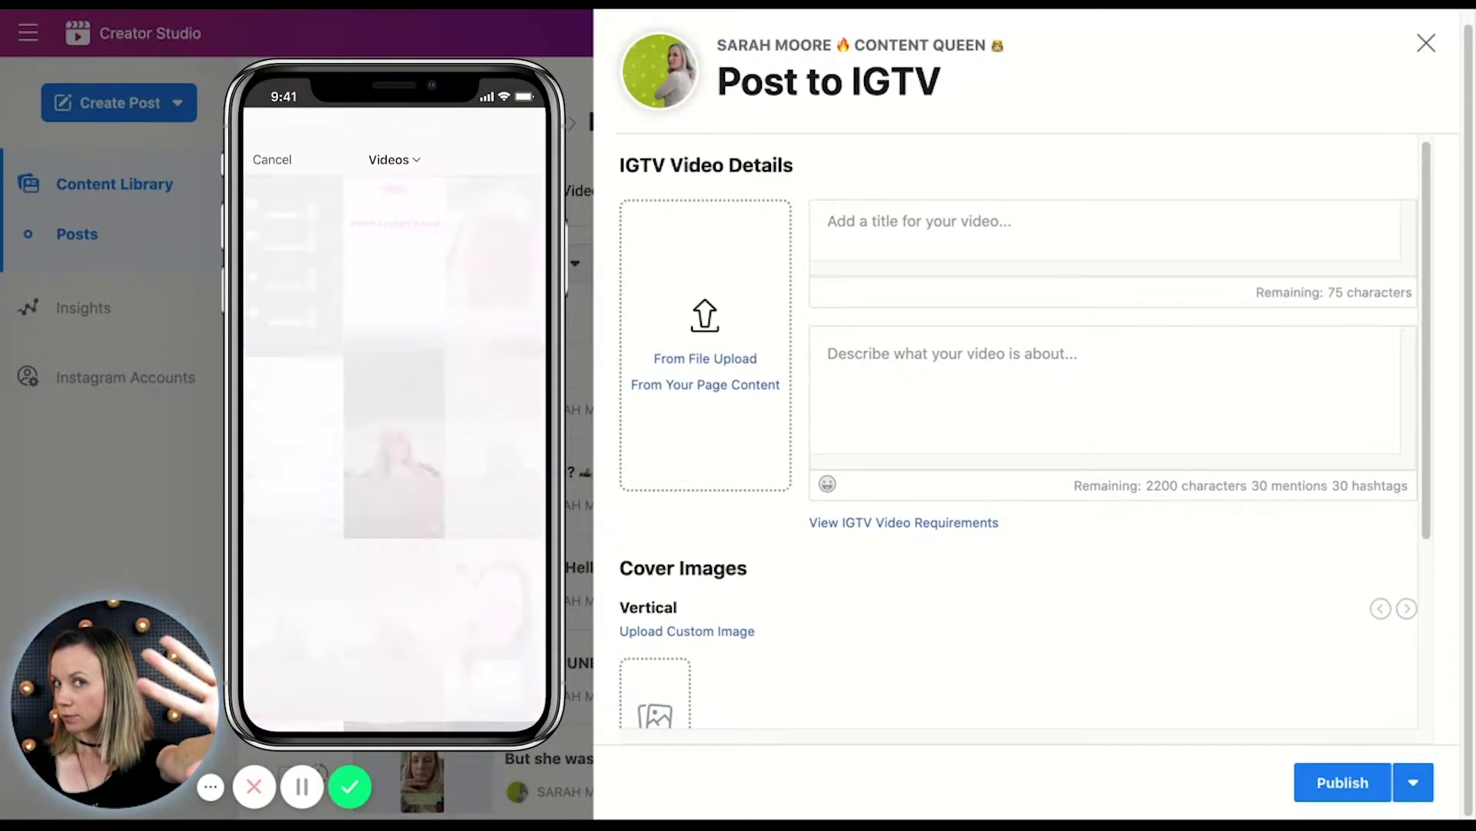
- Review the IGTV post form's video details, cover image and placement options
{"action": "scroll", "coordinate": [778, 630], "scroll_direction": "down", "scroll_amount": 4}
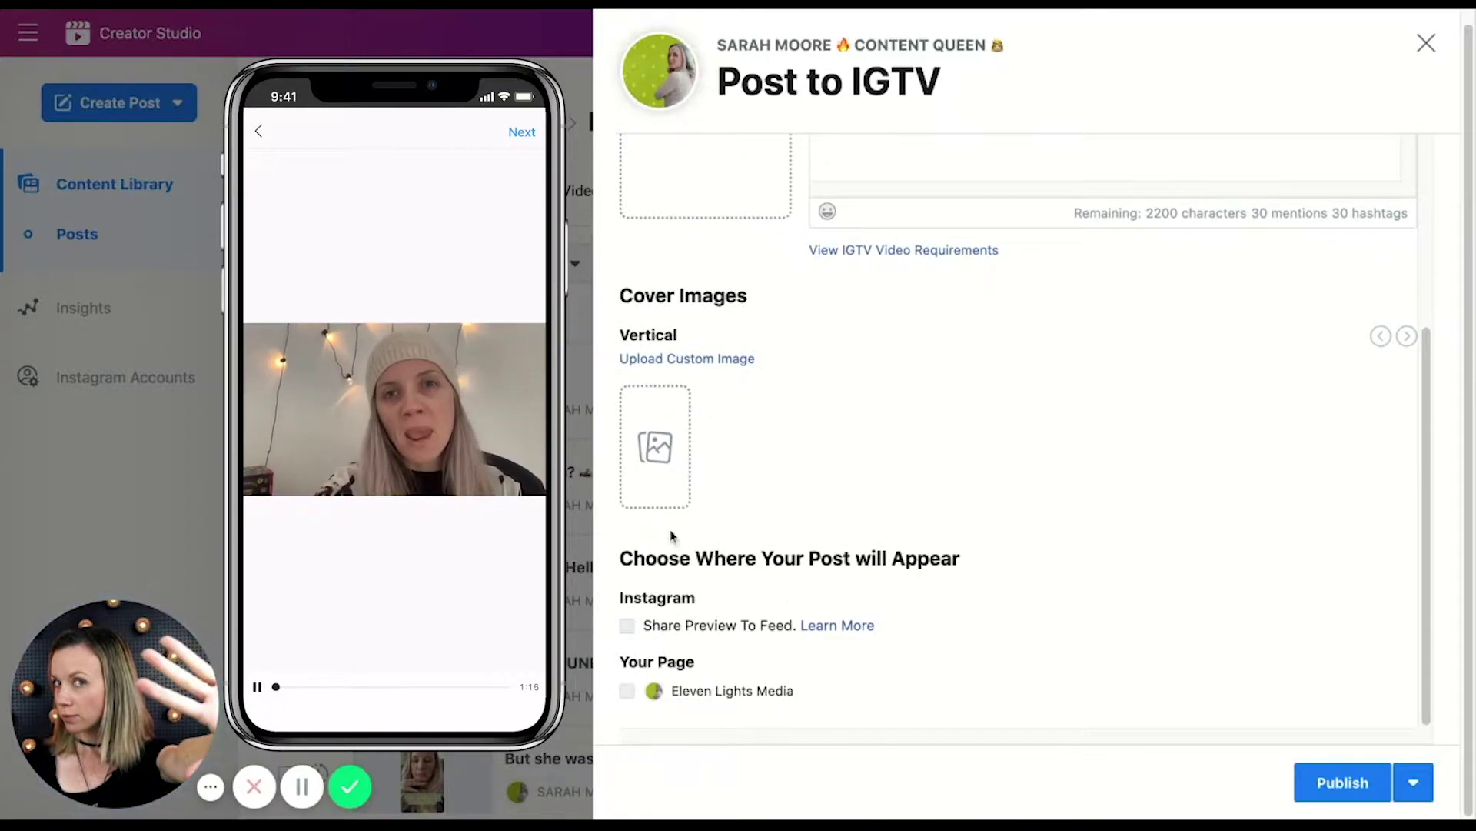
{"action": "scroll", "coordinate": [669, 457], "scroll_direction": "up", "scroll_amount": 2}
{"action": "scroll", "coordinate": [669, 457], "scroll_direction": "up", "scroll_amount": 2}
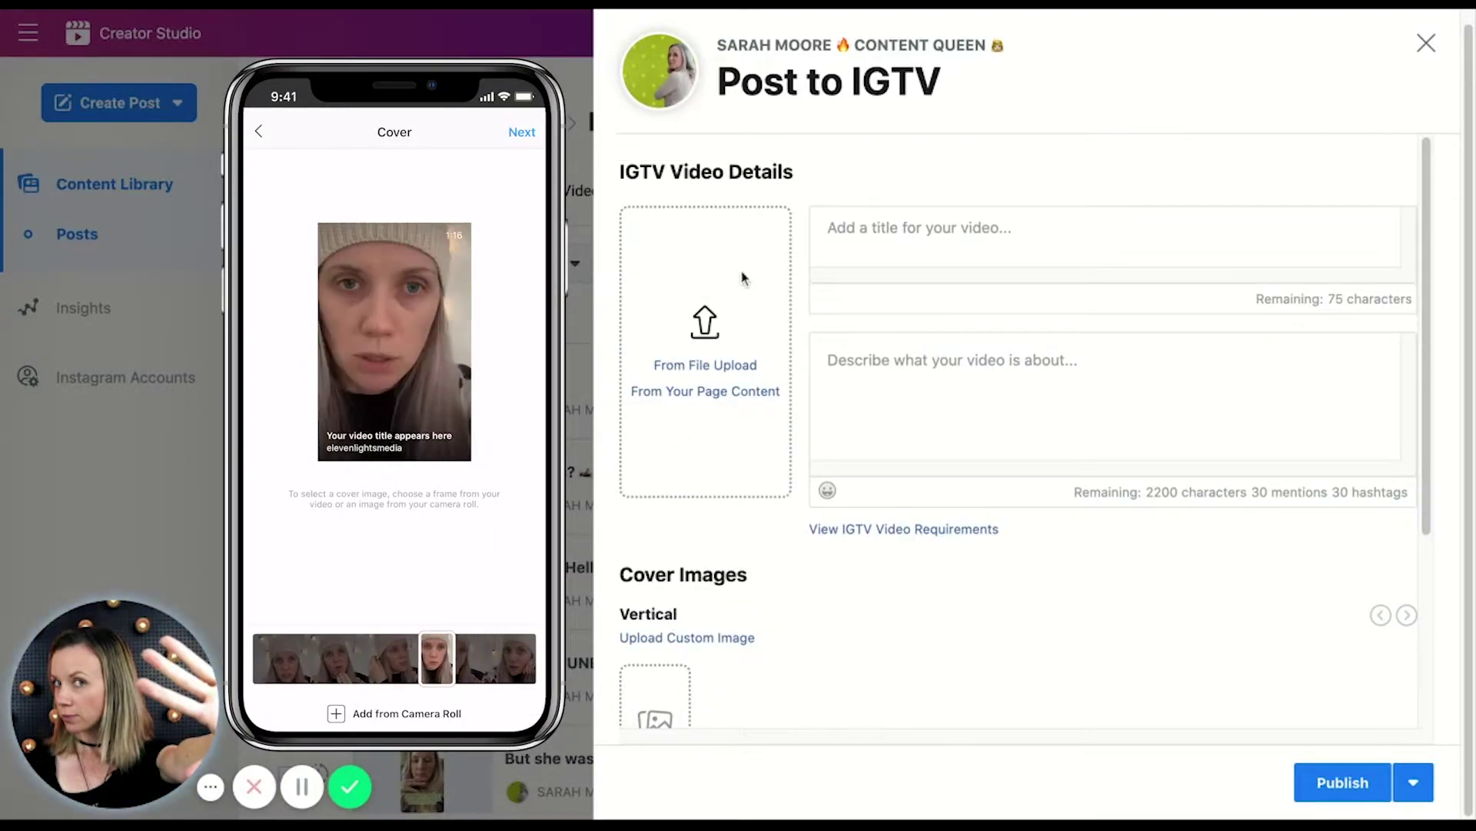
- Look over the empty IGTV form again, from its title and description down to the Share Preview To Feed and page placement choices
{"action": "scroll", "coordinate": [1097, 305], "scroll_direction": "up", "scroll_amount": 1}
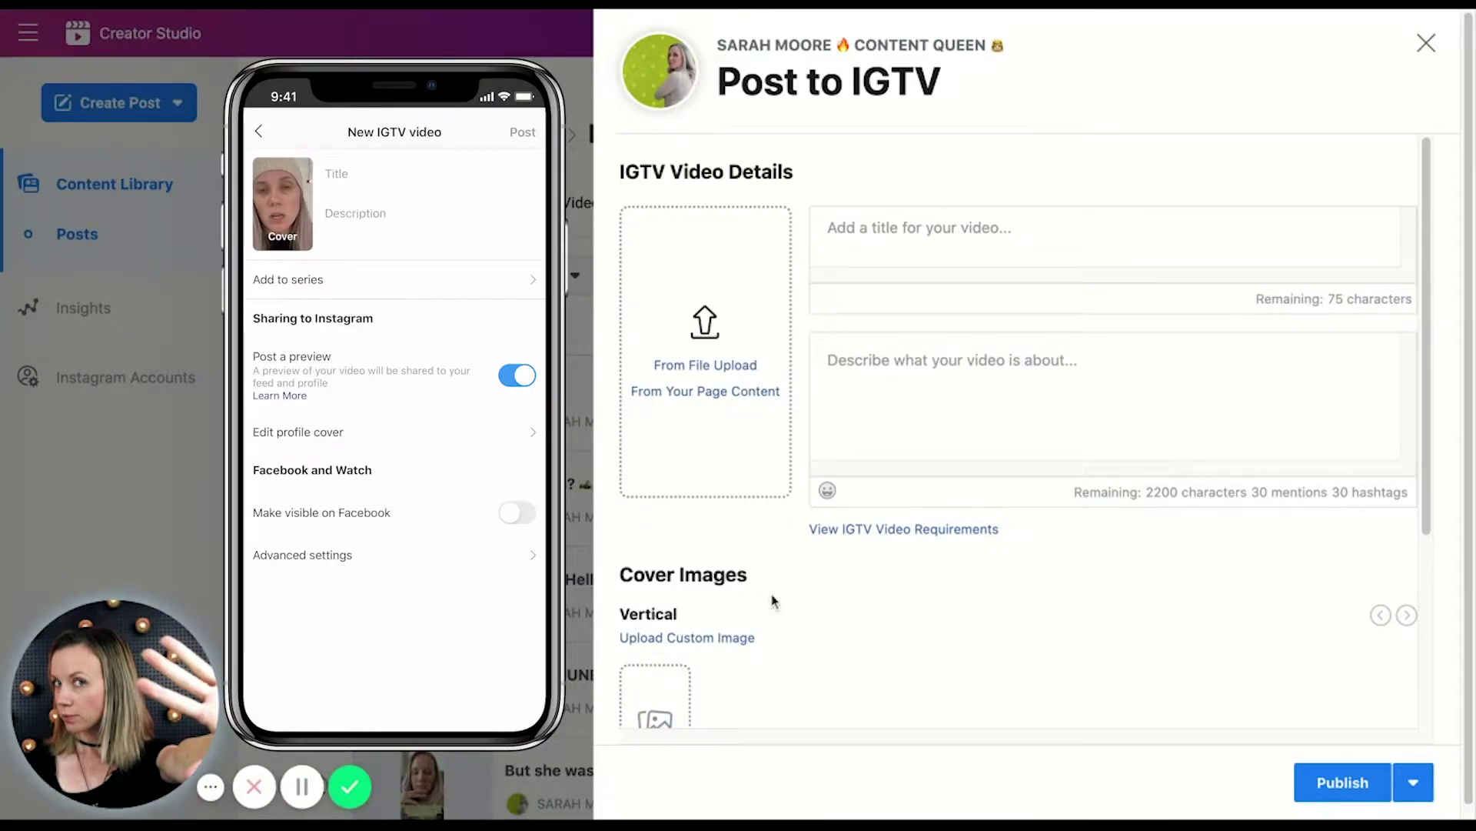
{"action": "scroll", "coordinate": [773, 600], "scroll_direction": "down", "scroll_amount": 3}
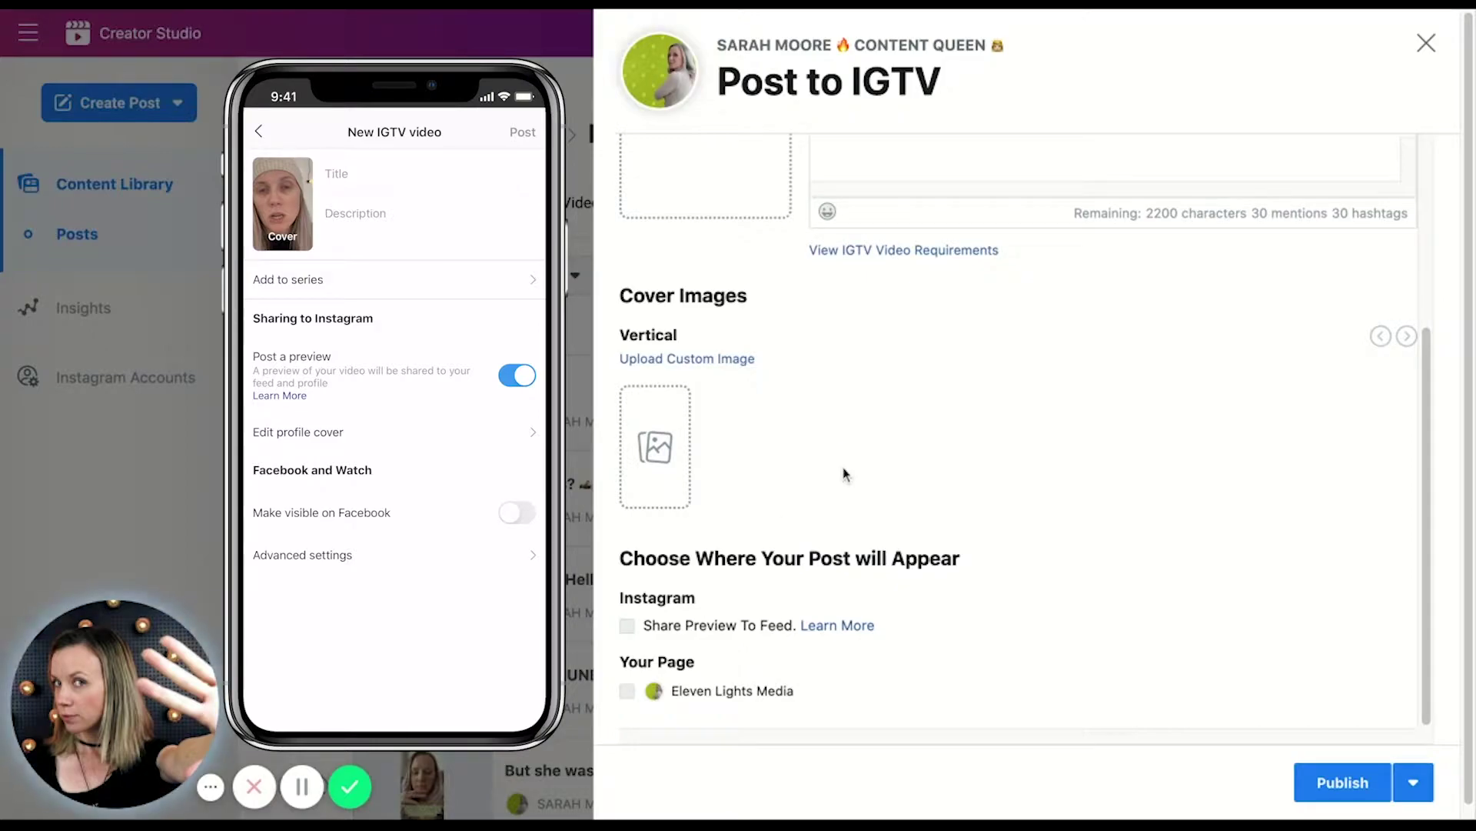
{"action": "scroll", "coordinate": [854, 375], "scroll_direction": "up", "scroll_amount": 2}
{"action": "scroll", "coordinate": [853, 375], "scroll_direction": "down", "scroll_amount": 2}
{"action": "scroll", "coordinate": [854, 375], "scroll_direction": "up", "scroll_amount": 4}
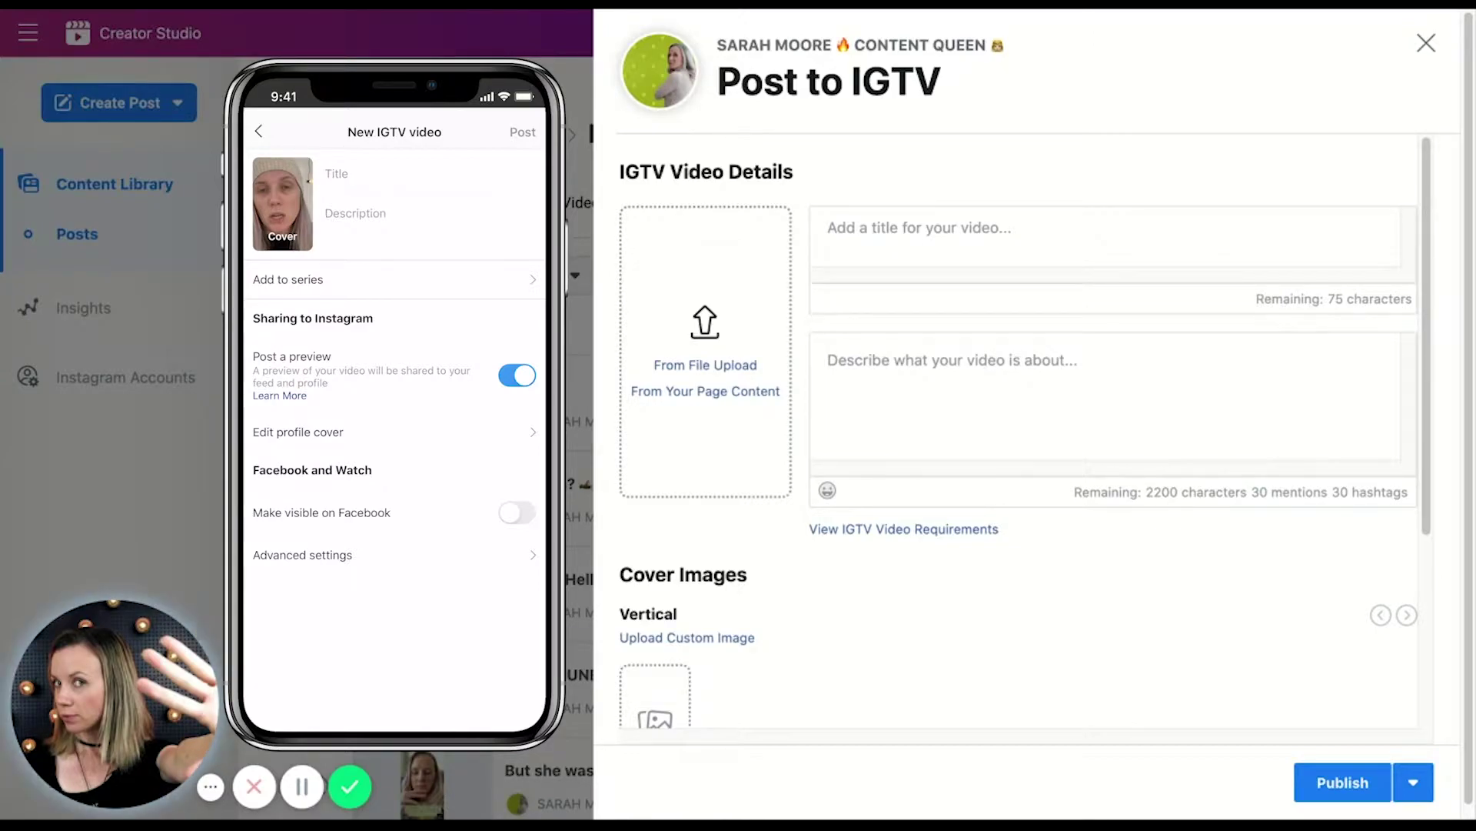
{"action": "scroll", "coordinate": [970, 653], "scroll_direction": "down", "scroll_amount": 4}
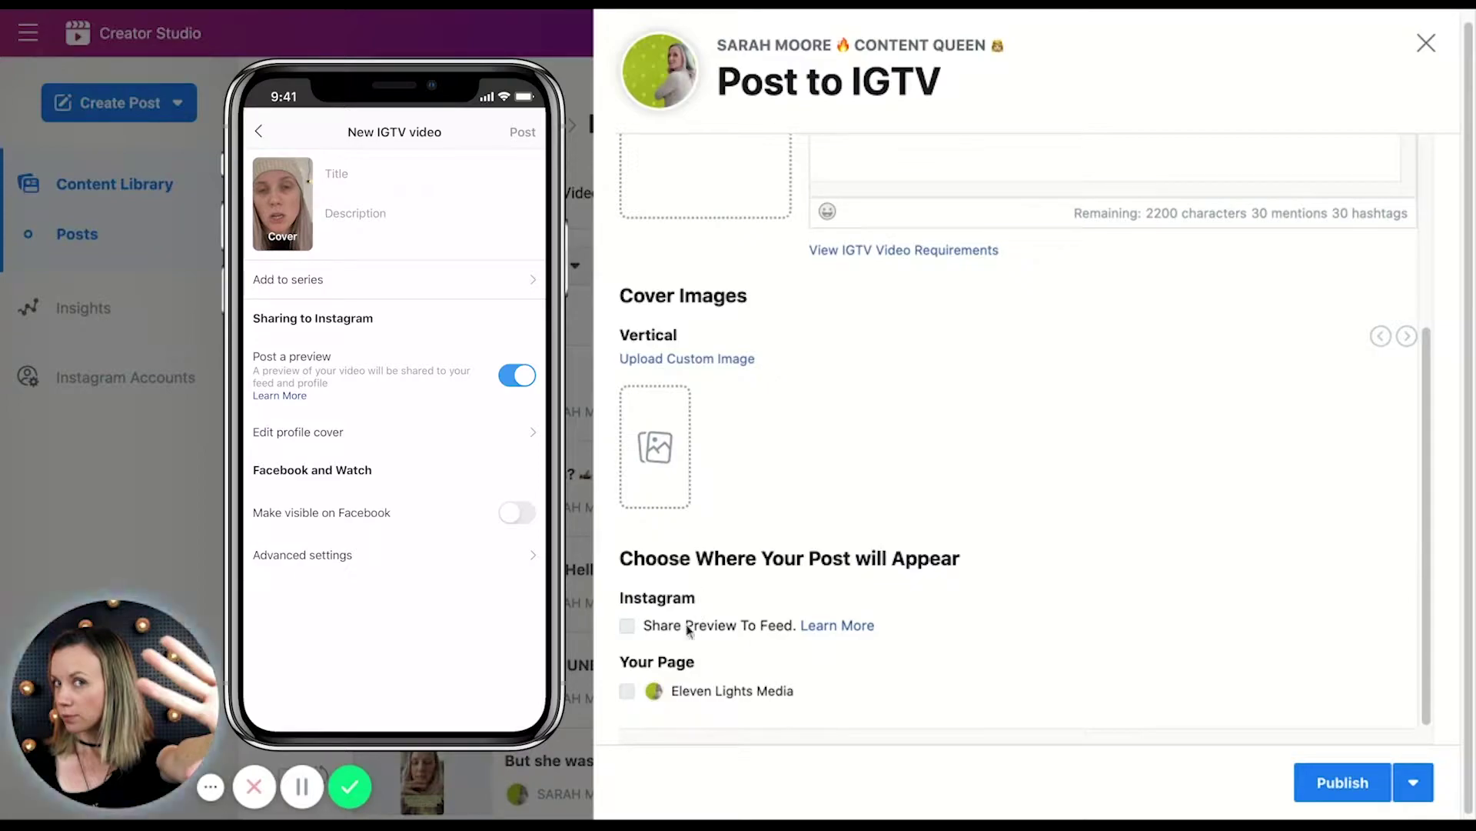
{"action": "mouse_move", "coordinate": [631, 635]}
{"action": "scroll", "coordinate": [771, 587], "scroll_direction": "up", "scroll_amount": 3}
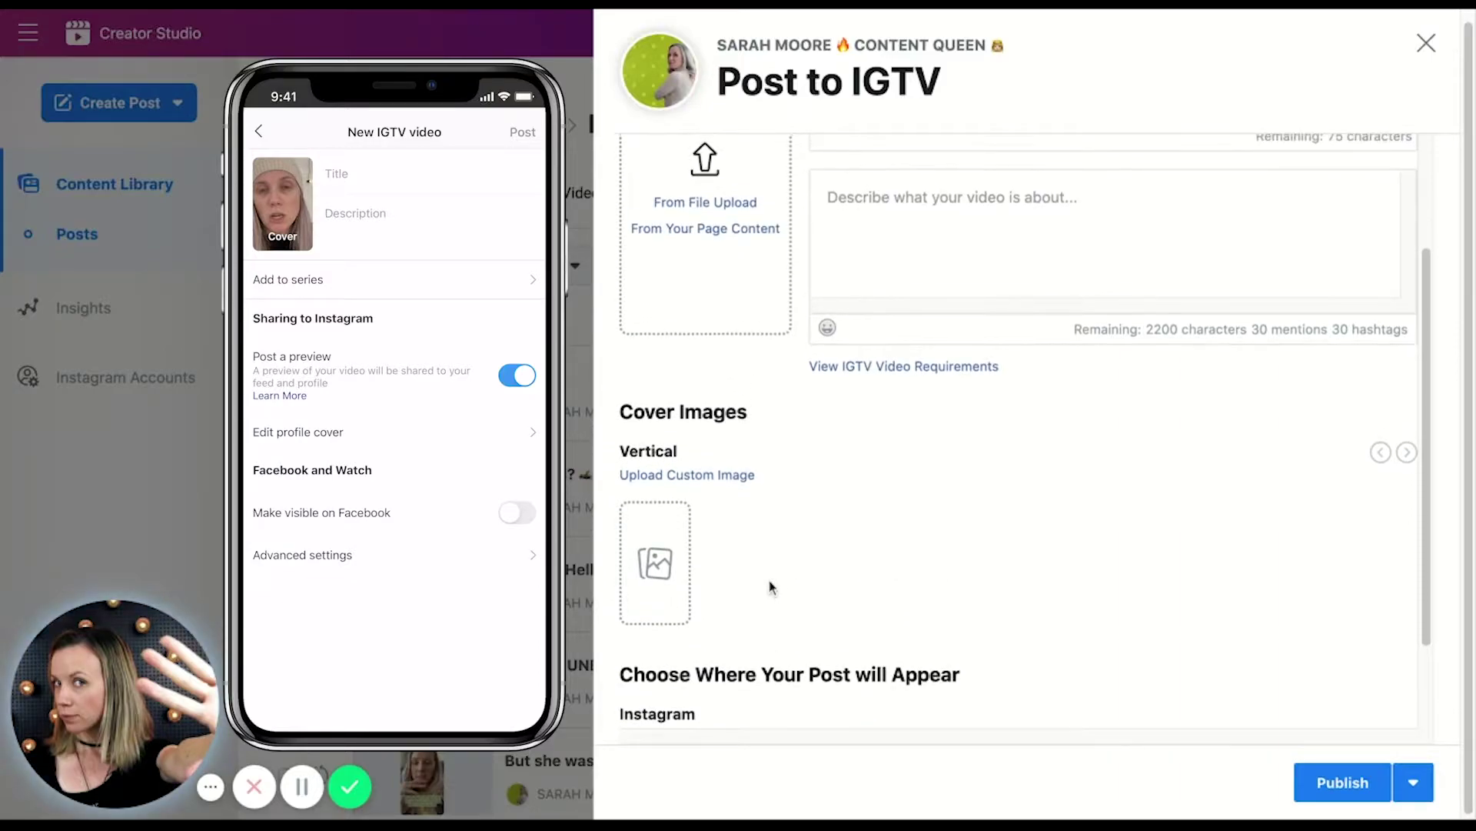
{"action": "scroll", "coordinate": [861, 610], "scroll_direction": "up", "scroll_amount": 2}
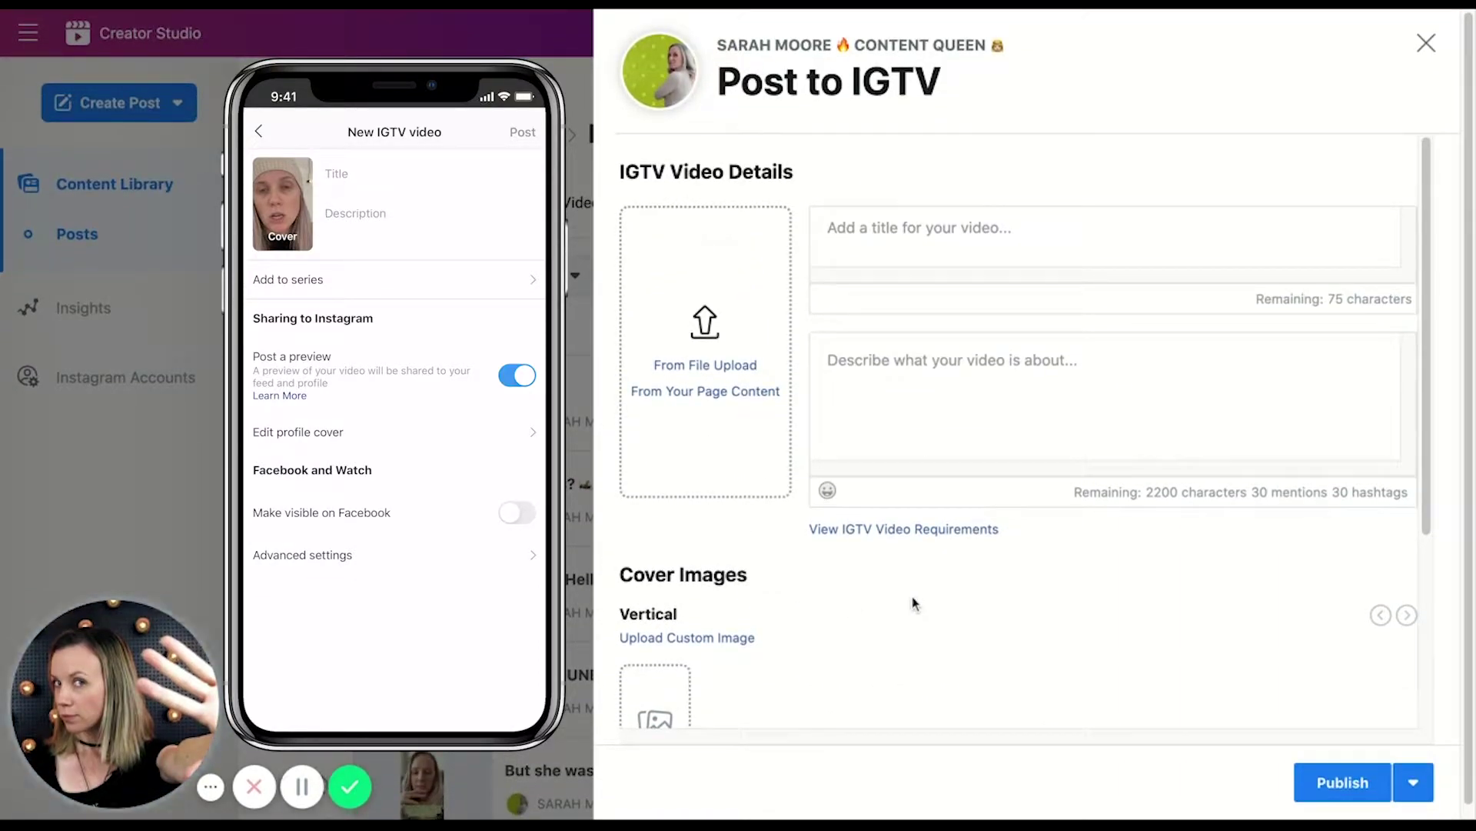
{"action": "scroll", "coordinate": [912, 604], "scroll_direction": "down", "scroll_amount": 1}
{"action": "scroll", "coordinate": [911, 603], "scroll_direction": "down", "scroll_amount": 4}
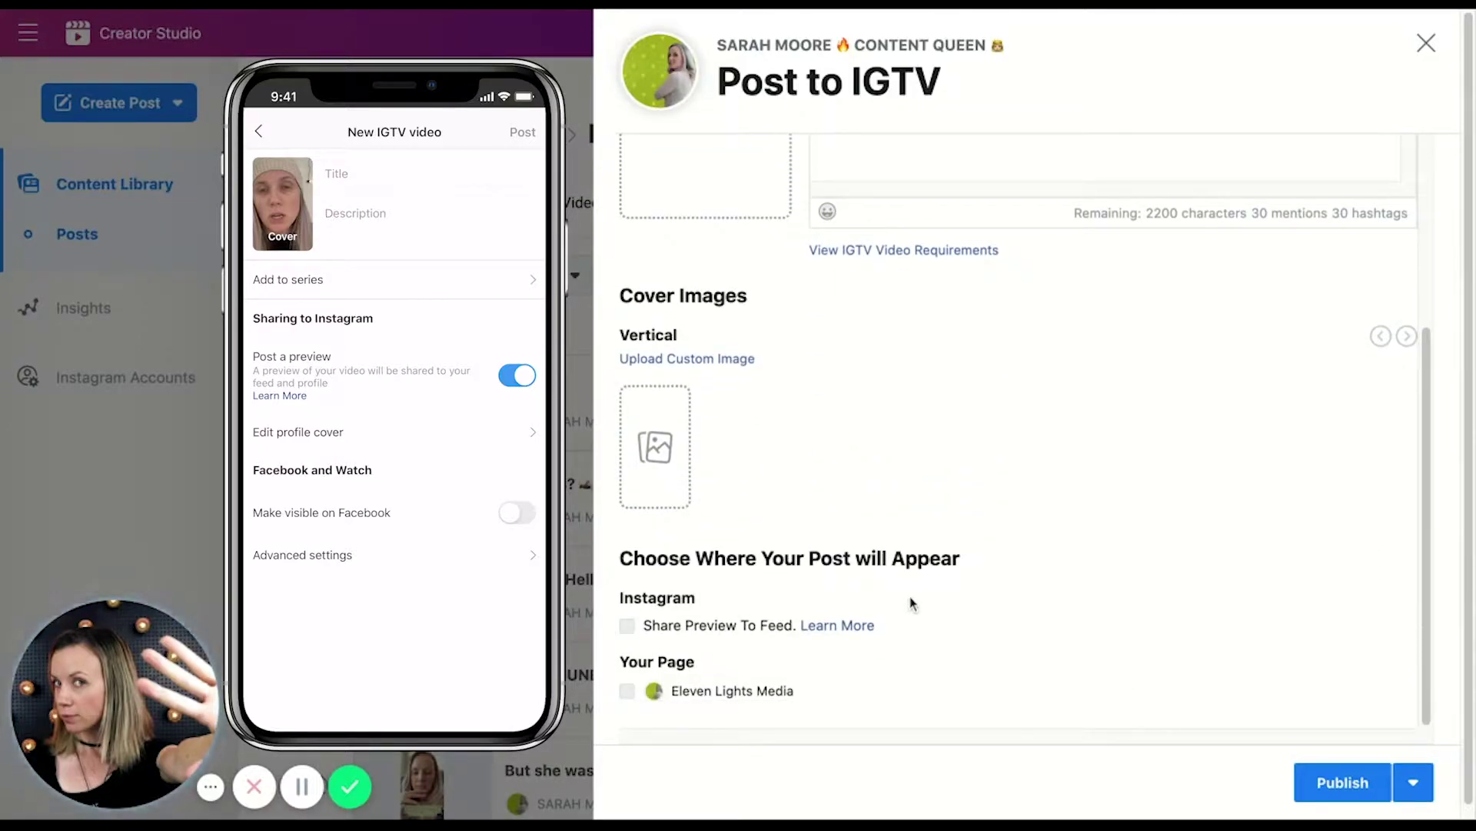
{"action": "scroll", "coordinate": [920, 495], "scroll_direction": "up", "scroll_amount": 5}
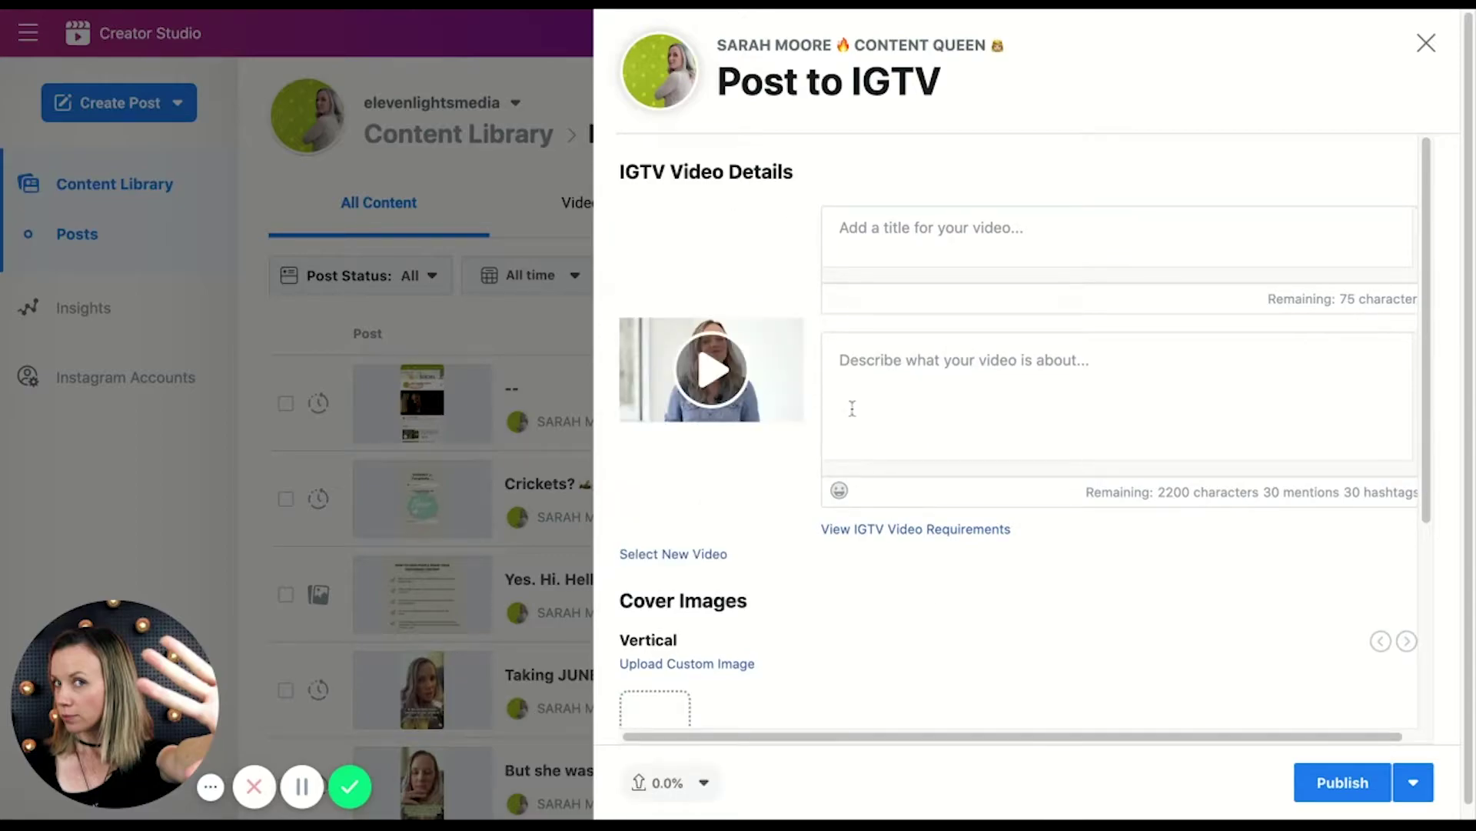
- Choose the sixth suggested video frame, the one with yellow text, as the vertical cover image
{"action": "scroll", "coordinate": [782, 492], "scroll_direction": "down", "scroll_amount": 4}
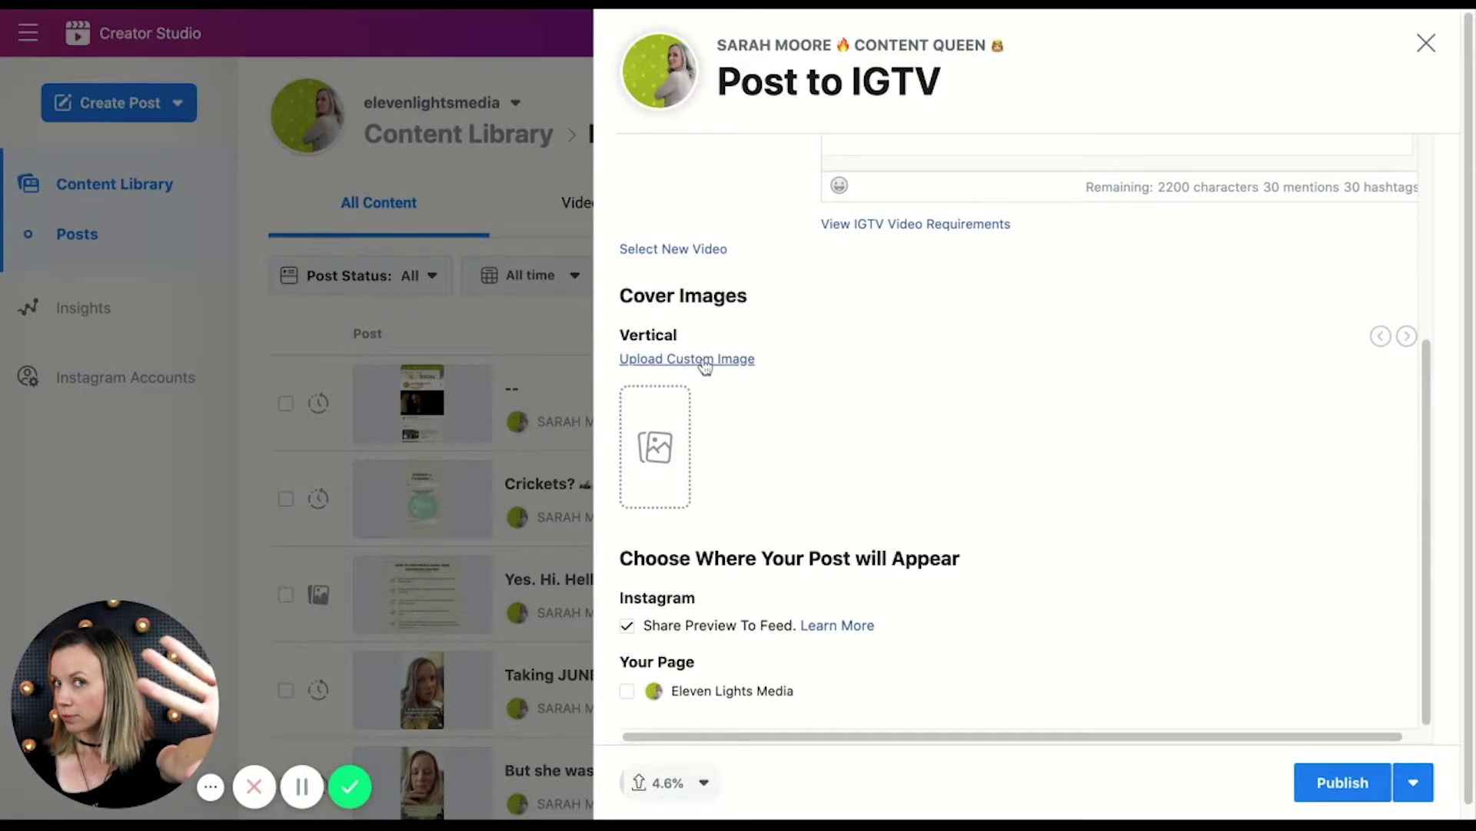
{"action": "scroll", "coordinate": [702, 366], "scroll_direction": "up", "scroll_amount": 4}
{"action": "scroll", "coordinate": [715, 356], "scroll_direction": "down", "scroll_amount": 2}
{"action": "scroll", "coordinate": [718, 356], "scroll_direction": "up", "scroll_amount": 1}
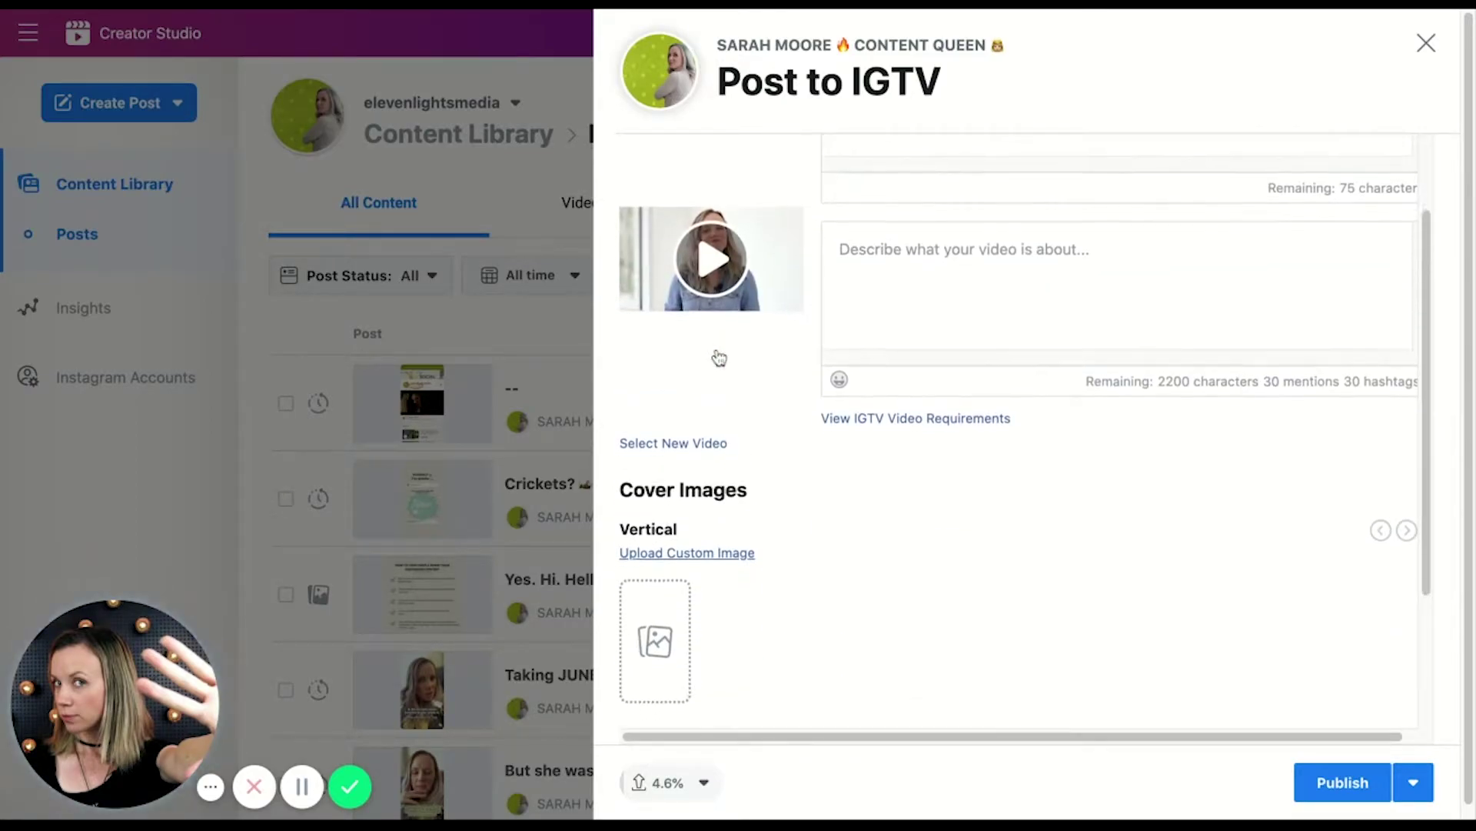
{"action": "scroll", "coordinate": [718, 356], "scroll_direction": "down", "scroll_amount": 1}
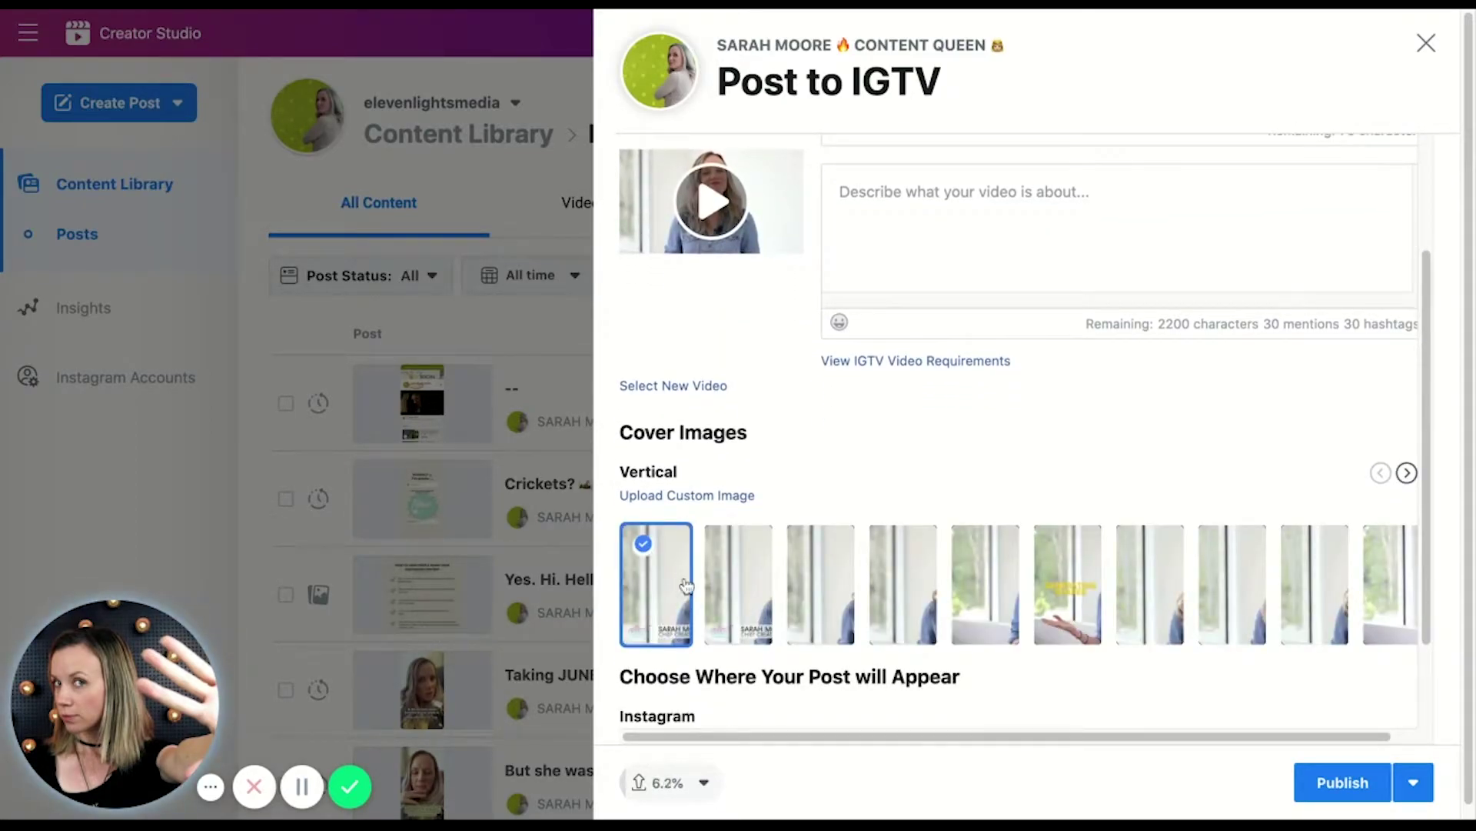
{"action": "left_click", "coordinate": [1069, 567]}
- Title the IGTV video "Webinar Landing Page video" and move on to its description
{"action": "scroll", "coordinate": [1028, 402], "scroll_direction": "up", "scroll_amount": 2}
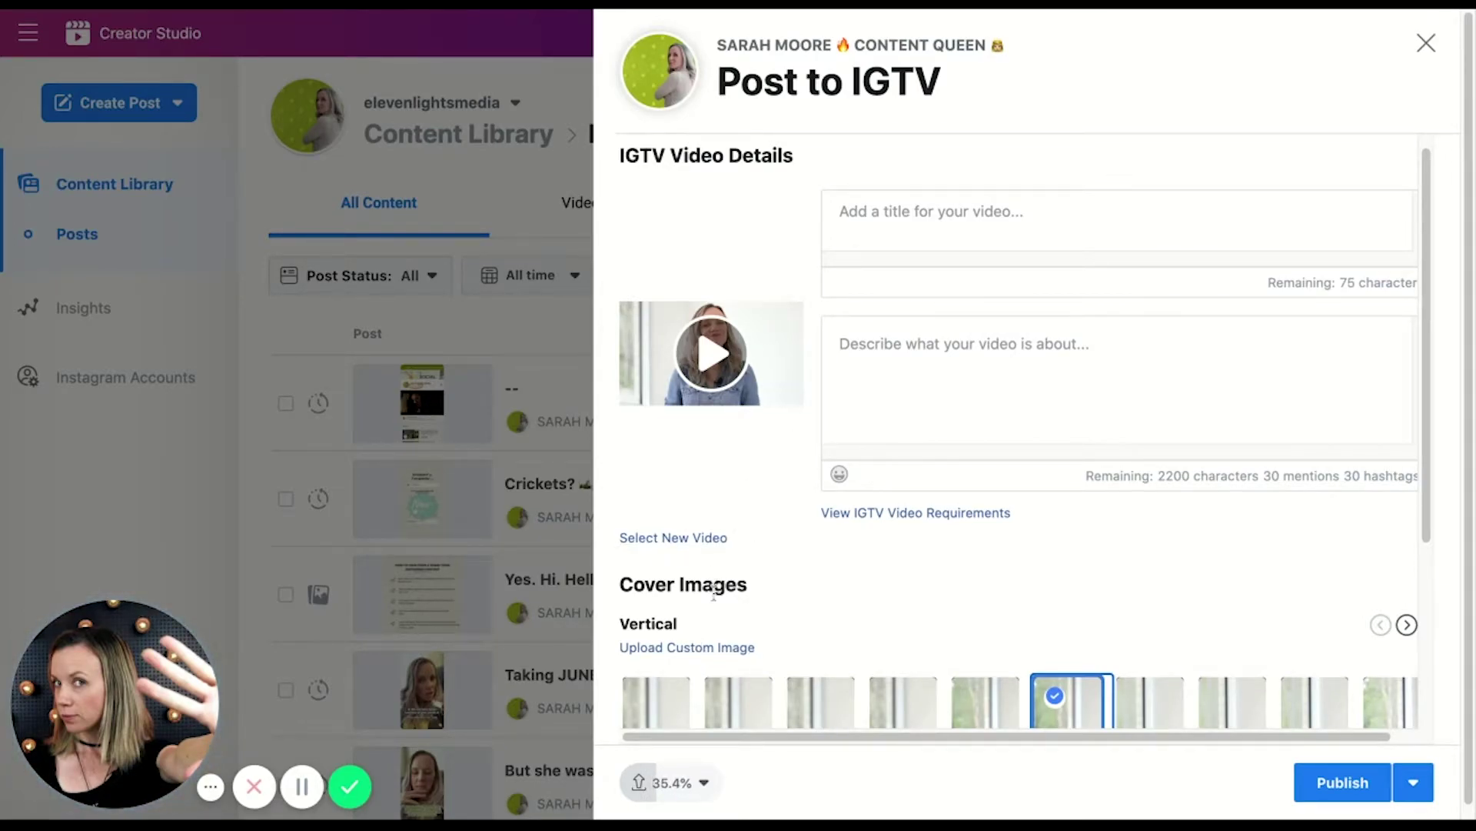
{"action": "scroll", "coordinate": [885, 510], "scroll_direction": "up", "scroll_amount": 1}
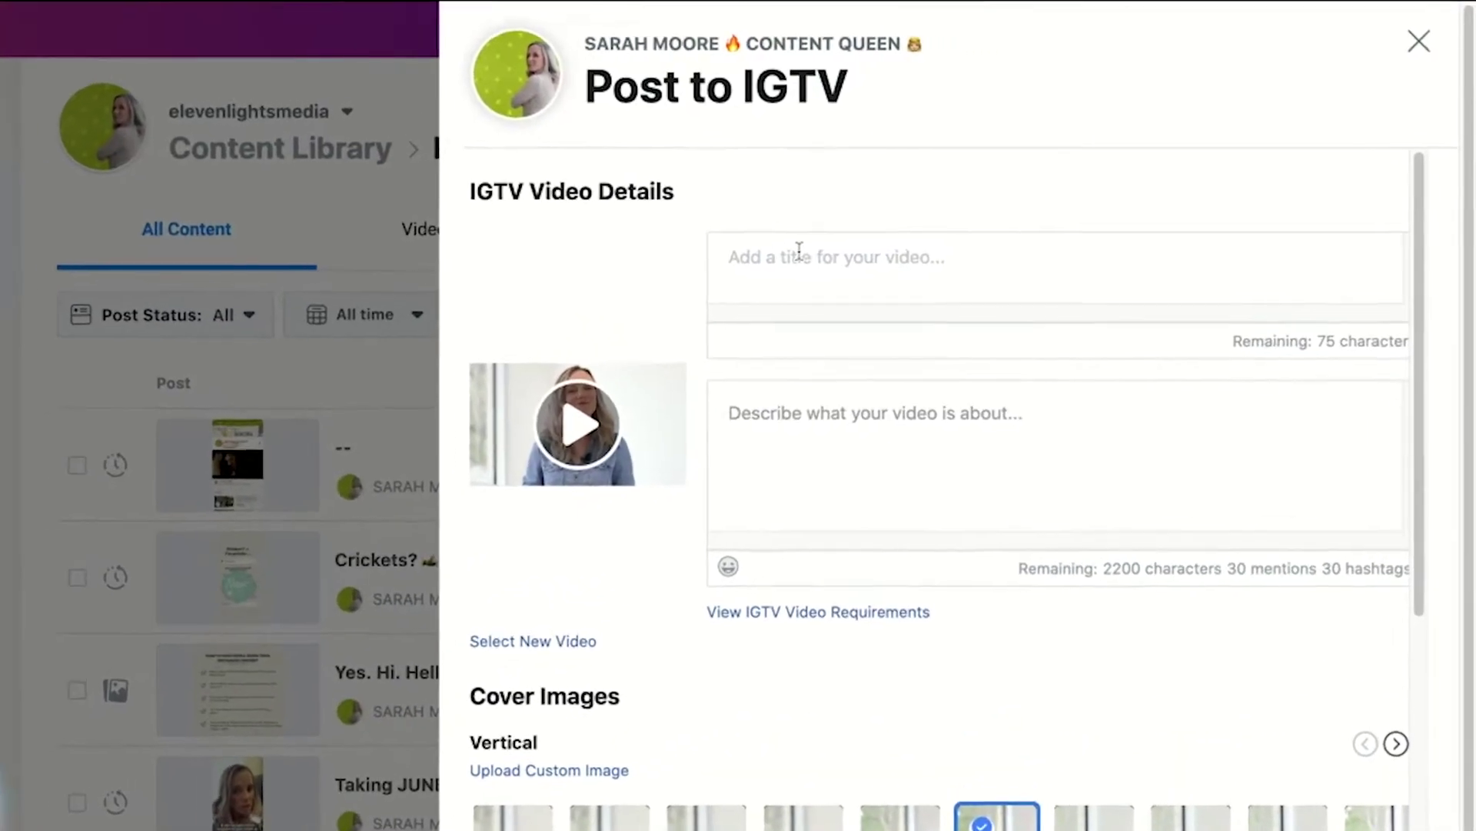
{"action": "left_click", "coordinate": [723, 273]}
{"action": "type", "text": "Webin"}
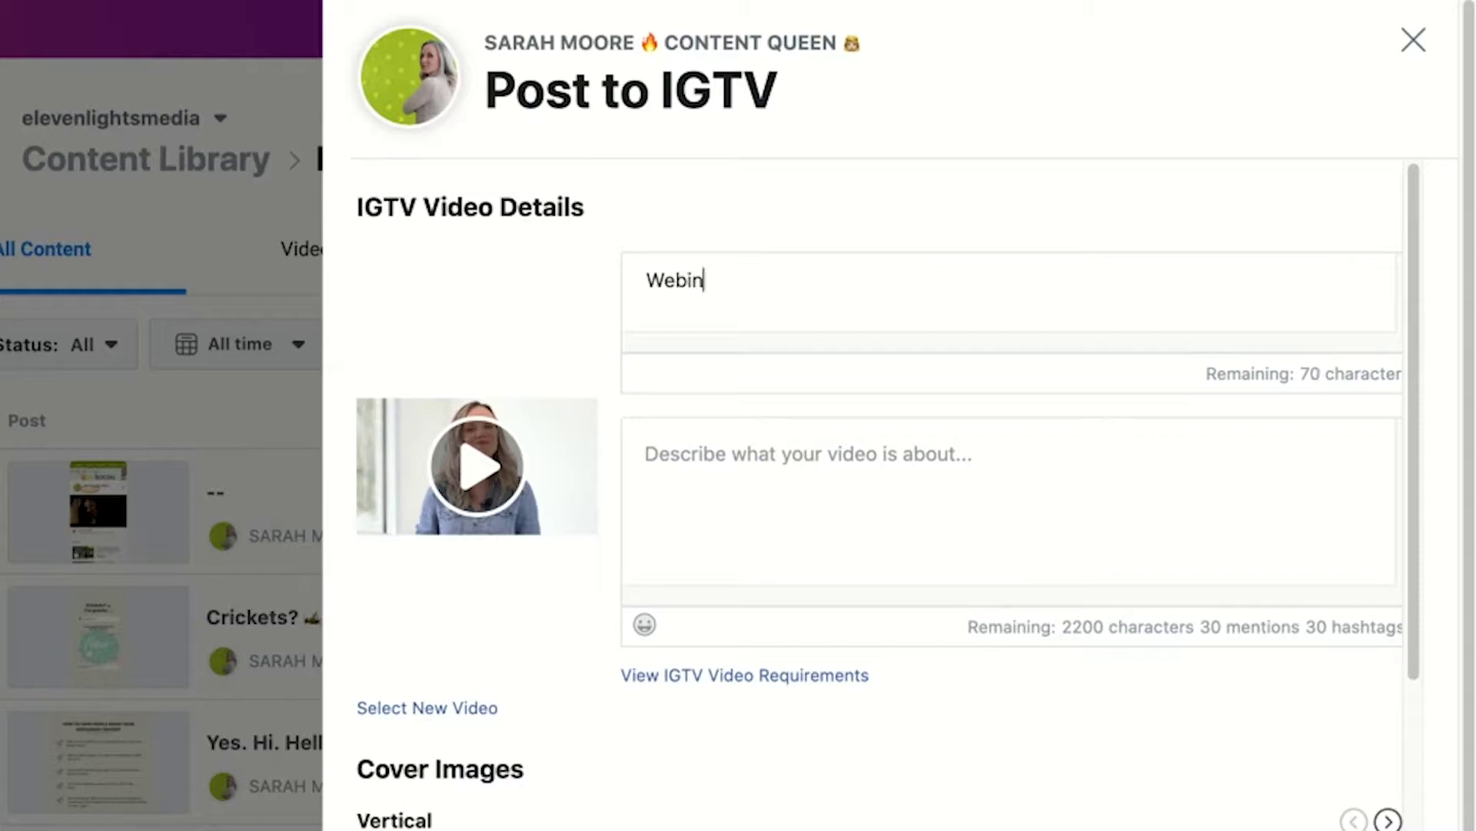
{"action": "type", "text": "ar Landing Page video"}
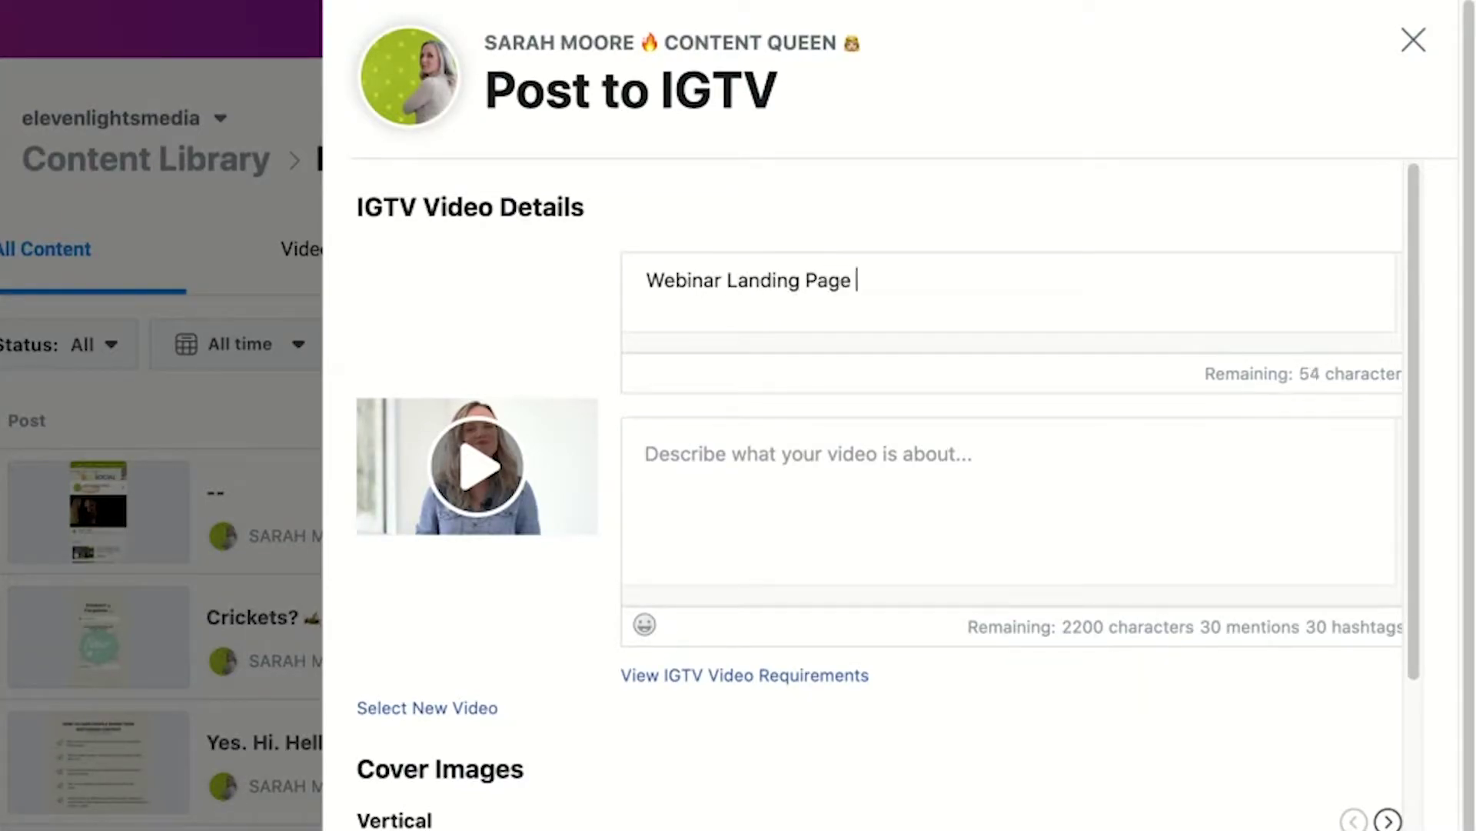
{"action": "key", "text": "Tab"}
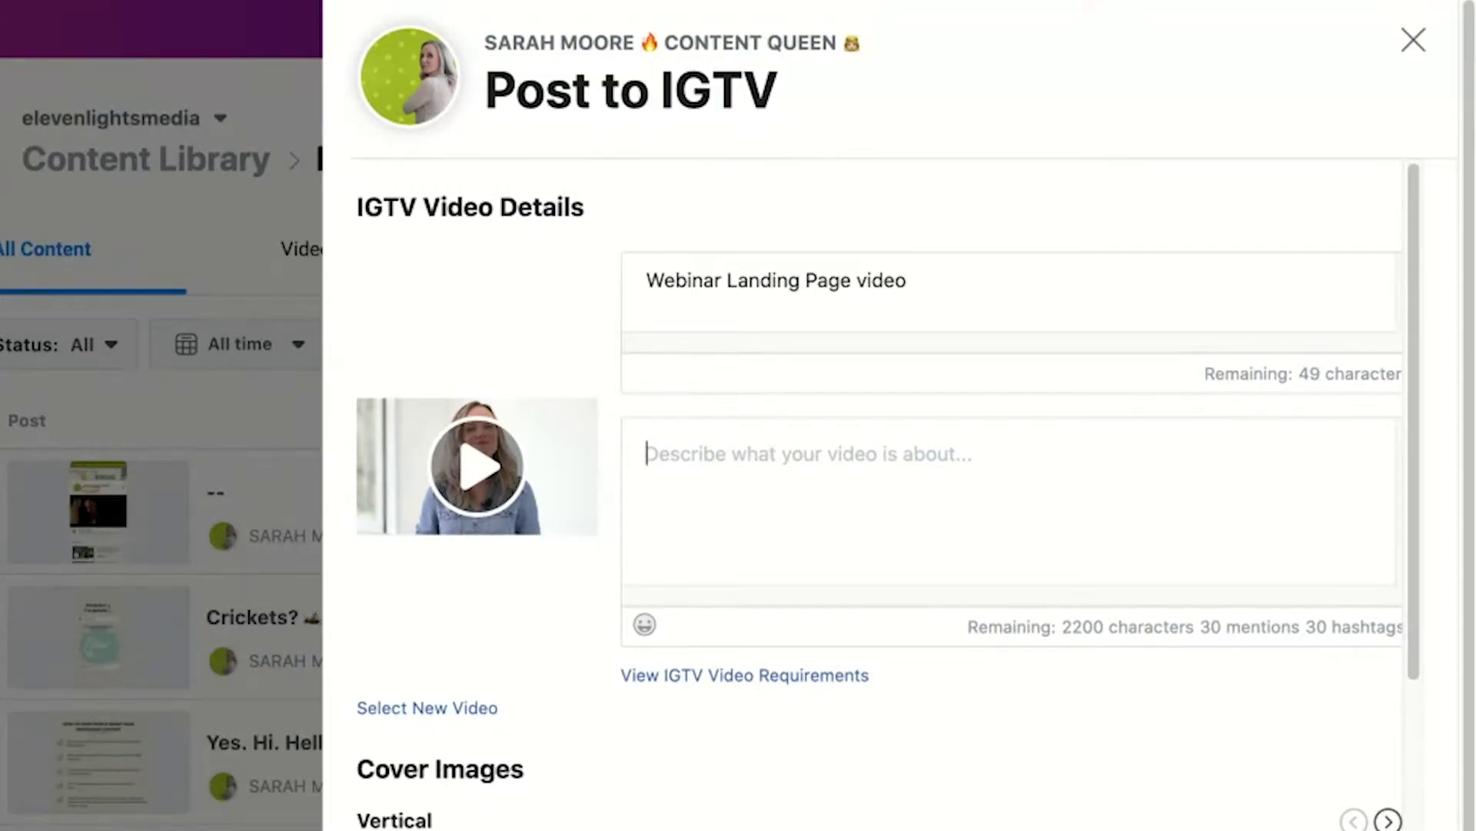
- Write "Be sure to check out my webinar!" as the video description, followed by several lines holding a single dot each
{"action": "type", "text": "Be sure to"}
{"action": "type", "text": " t"}
{"action": "key", "text": "BackSpace"}
{"action": "type", "text": "chck out"}
{"action": "key", "text": "BackSpace"}
{"action": "key", "text": "BackSpace"}
{"action": "key", "text": "BackSpace"}
{"action": "key", "text": "BackSpace"}
{"action": "key", "text": "BackSpace"}
{"action": "key", "text": "BackSpace"}
{"action": "key", "text": "BackSpace"}
{"action": "type", "text": "heck out my webinar! . . . . ."}
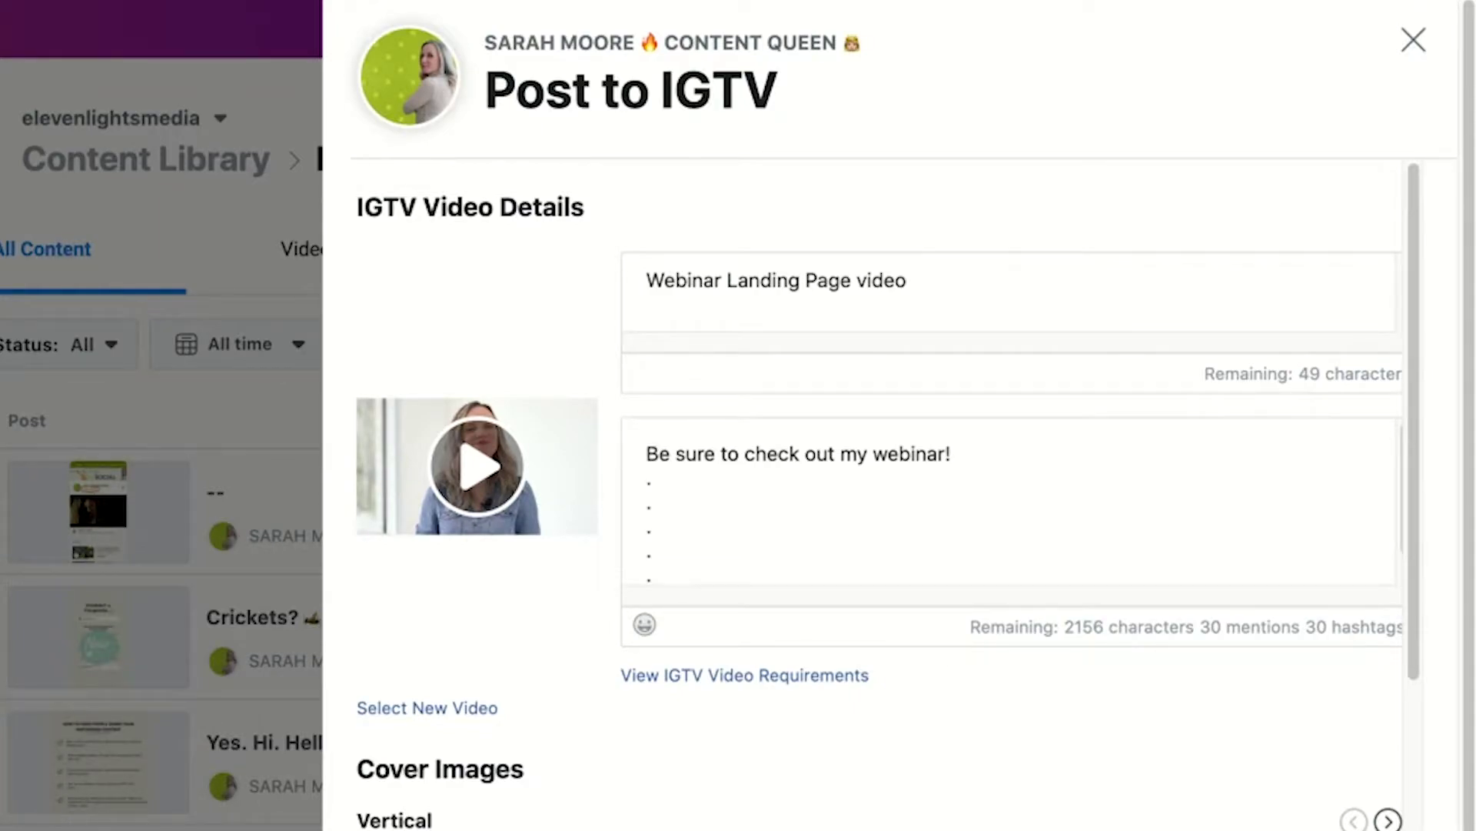
- Add the hashtags #webinar #socialmediamarketing #contentmarketing and the suggested #youtubemarketingtips below the dots in the description
{"action": "scroll", "coordinate": [767, 361], "scroll_direction": "down", "scroll_amount": 4}
{"action": "scroll", "coordinate": [718, 303], "scroll_direction": "up", "scroll_amount": 3}
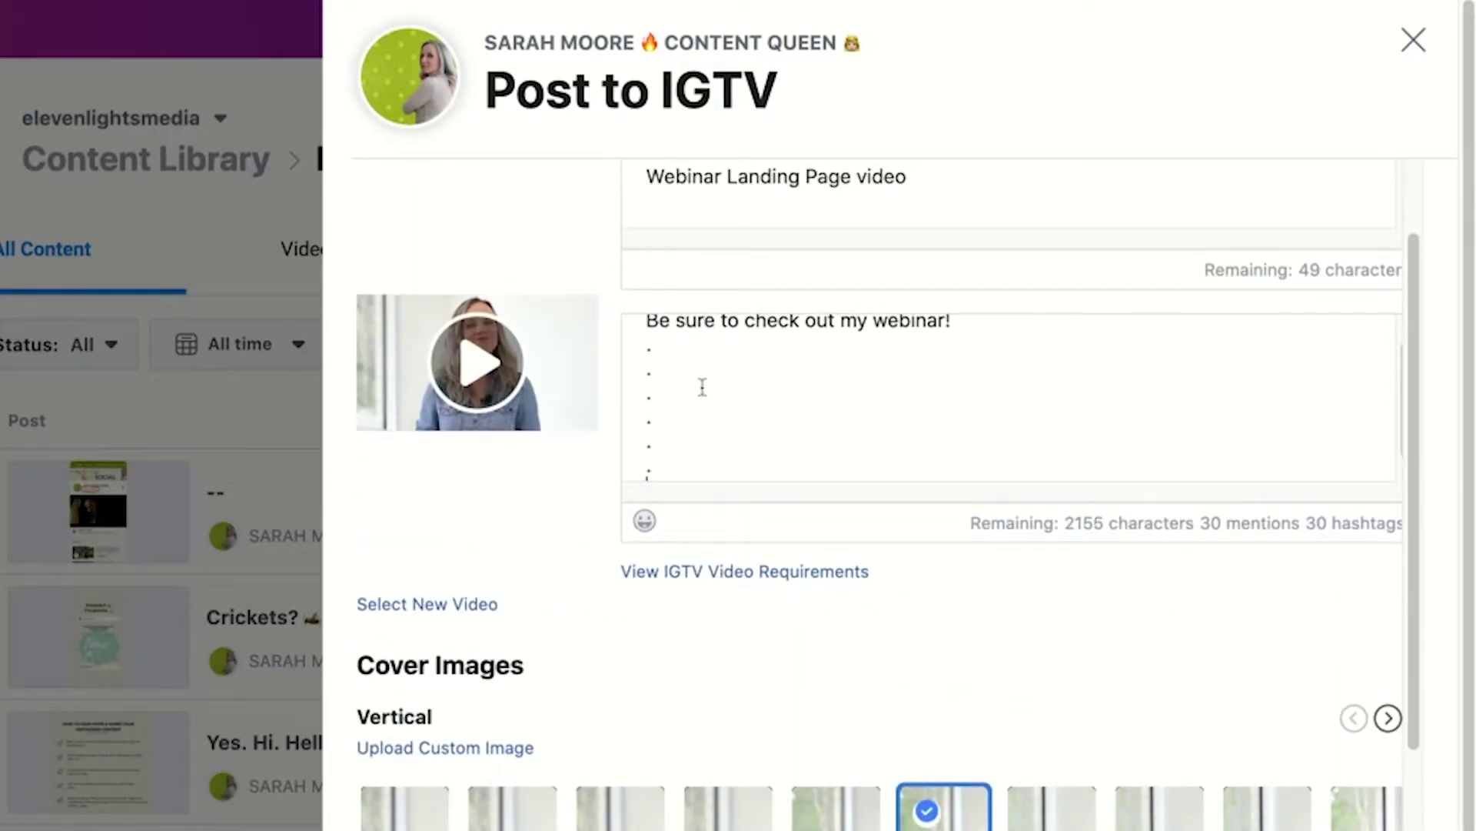
{"action": "type", "text": "#webinar"}
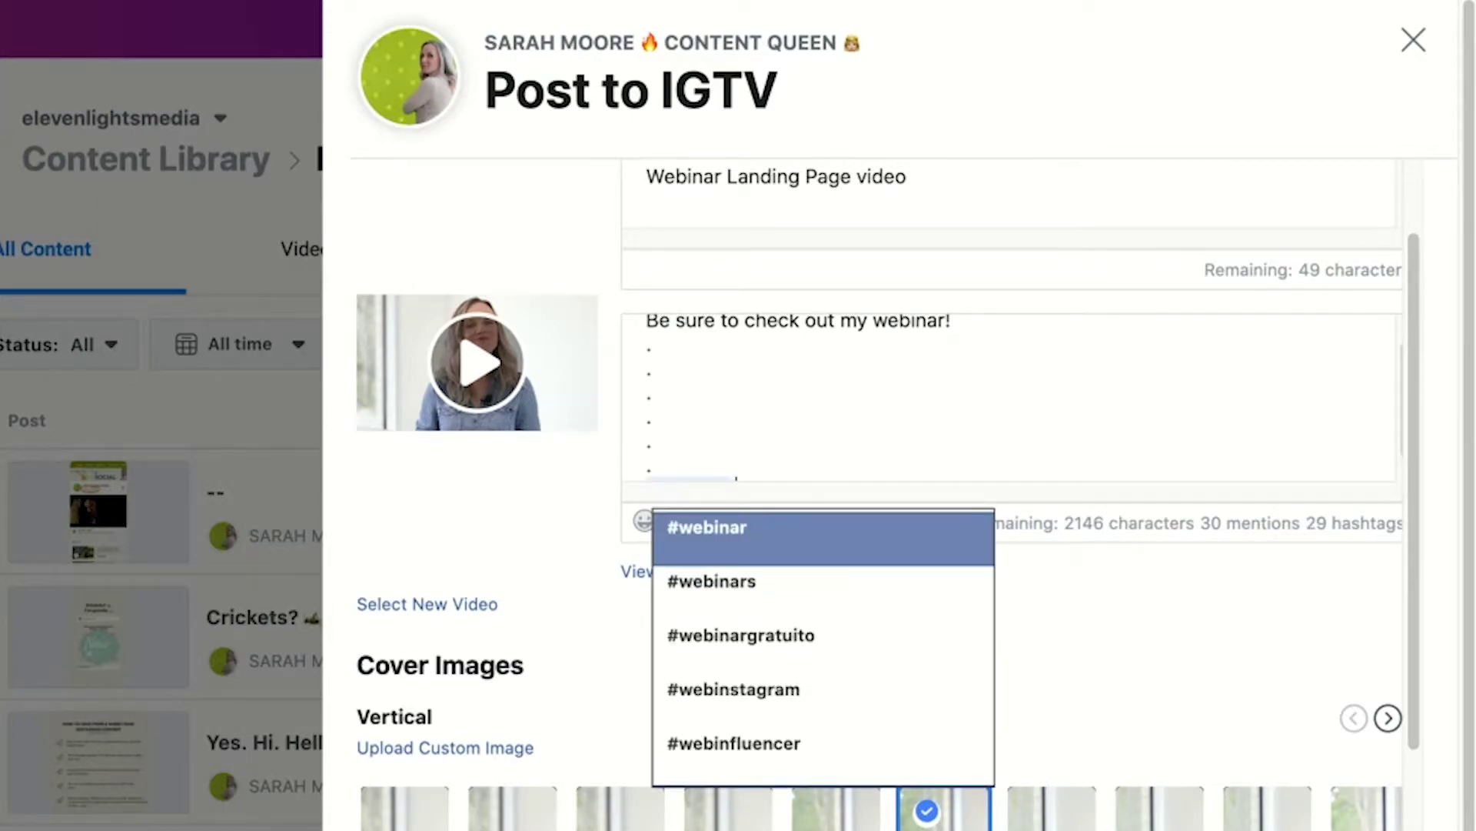
{"action": "type", "text": " #socialmedi"}
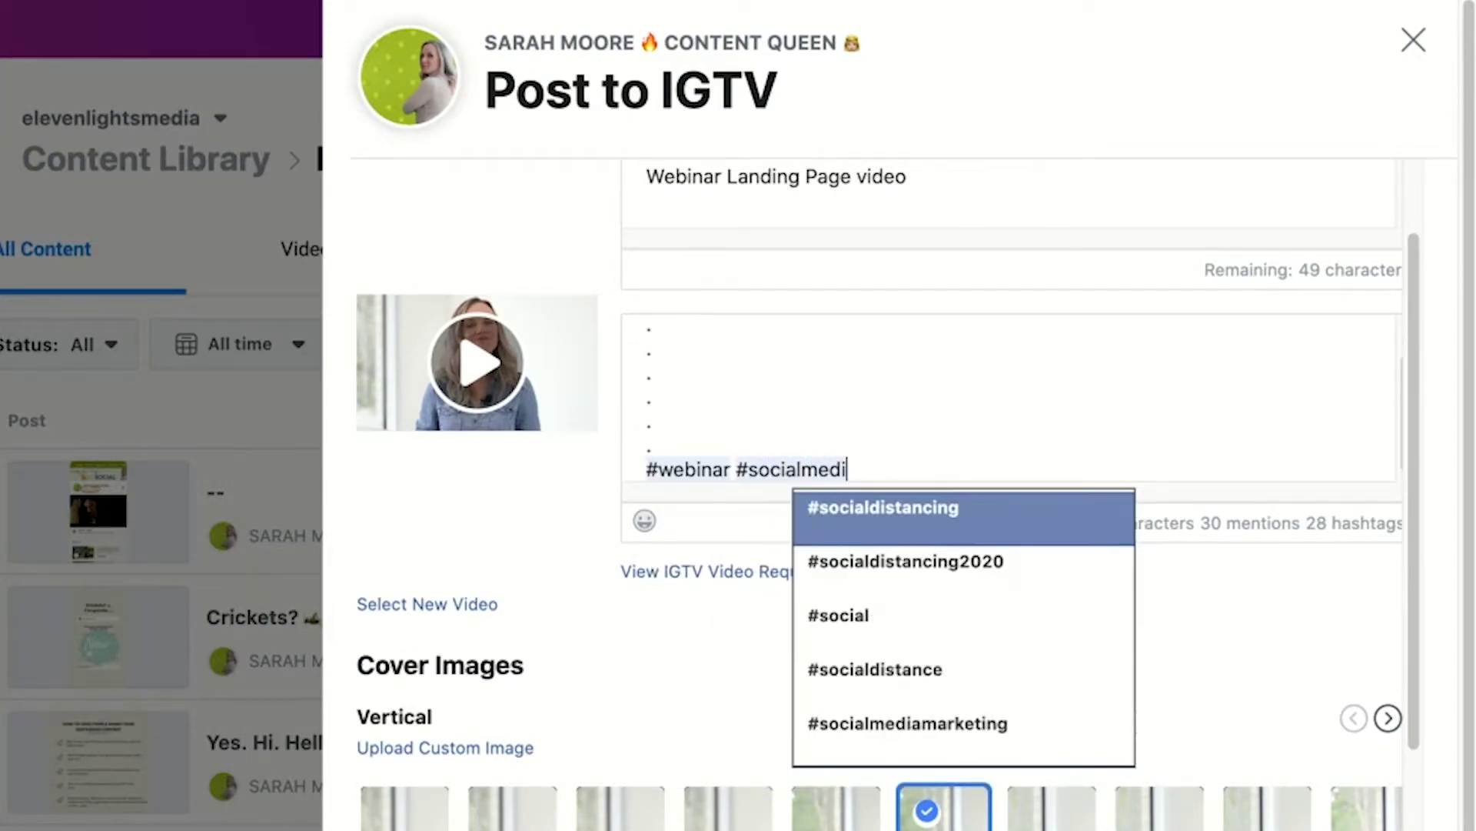
{"action": "type", "text": "amarketin"}
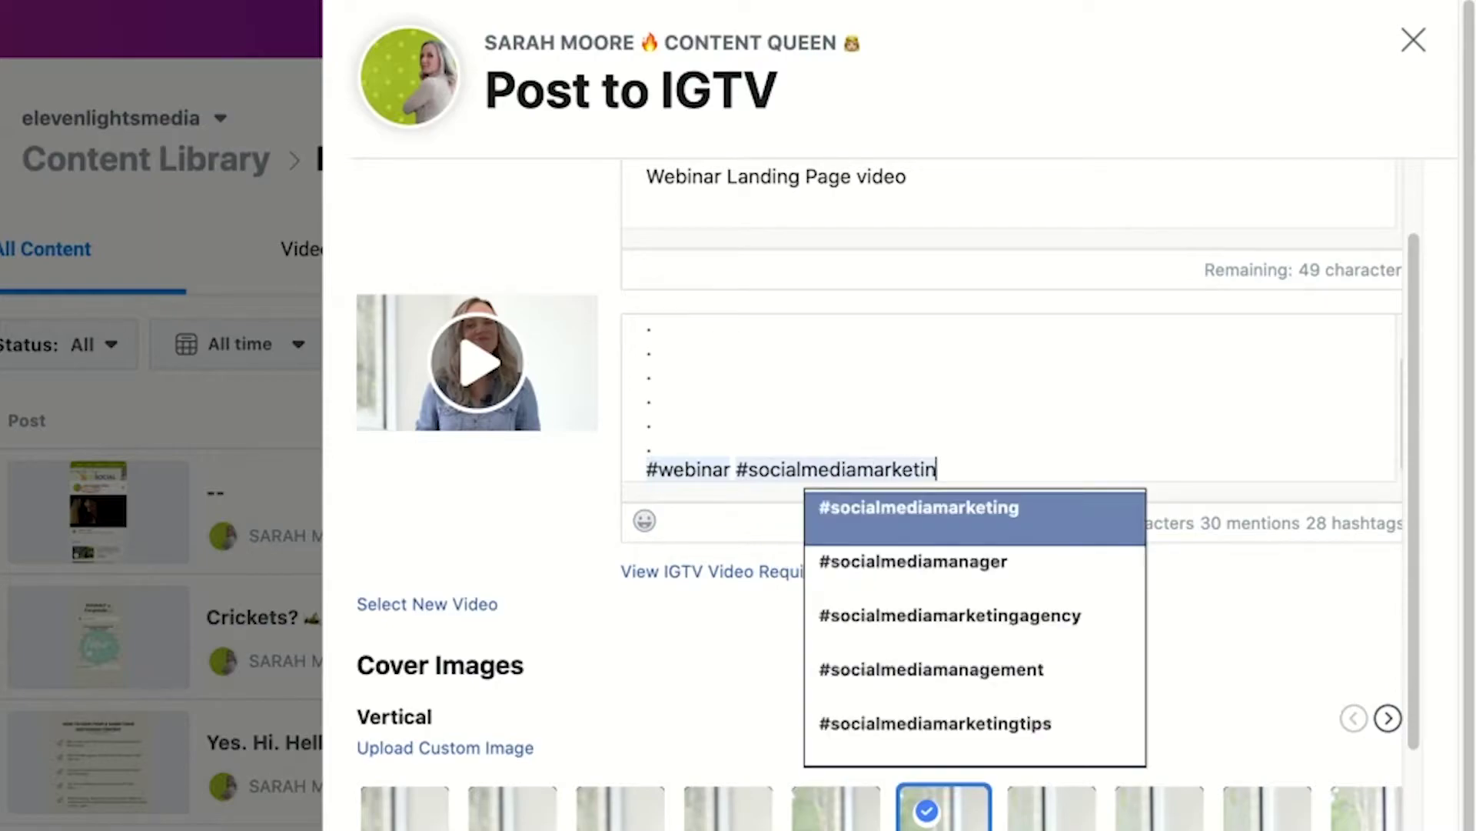
{"action": "type", "text": "g #contentmarketing"}
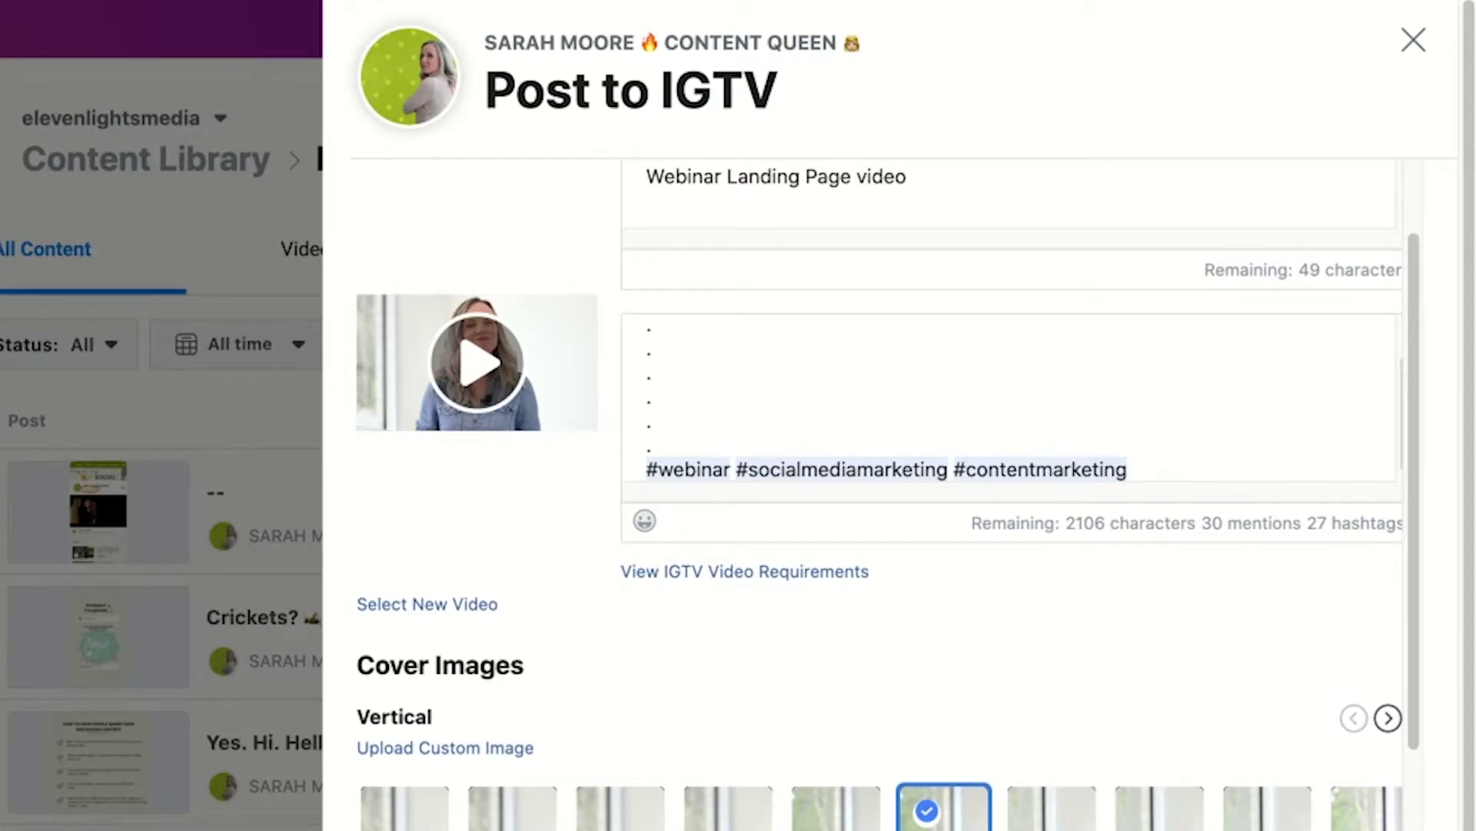
{"action": "type", "text": "#youtu"}
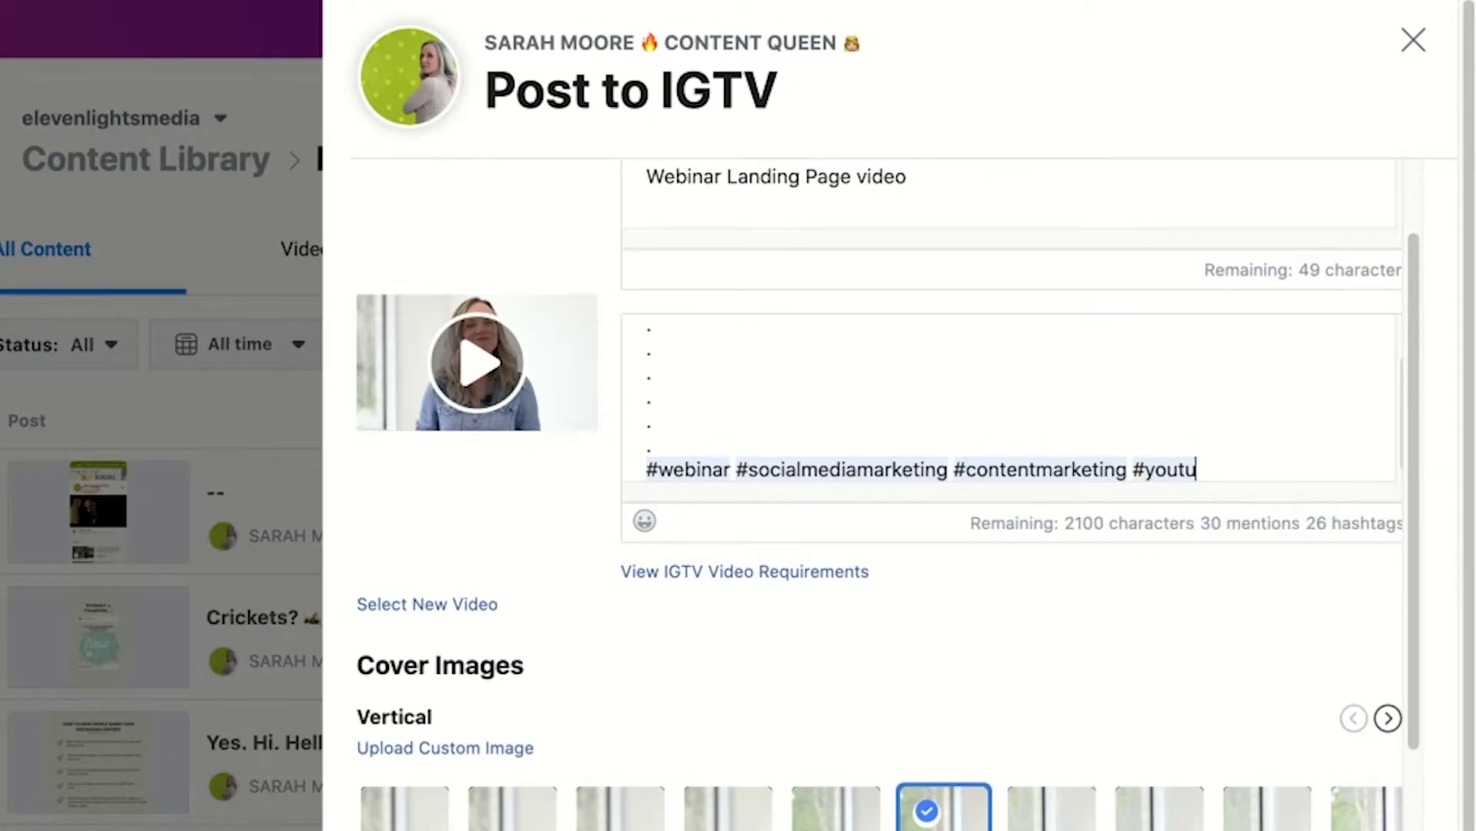
{"action": "type", "text": "bemar"}
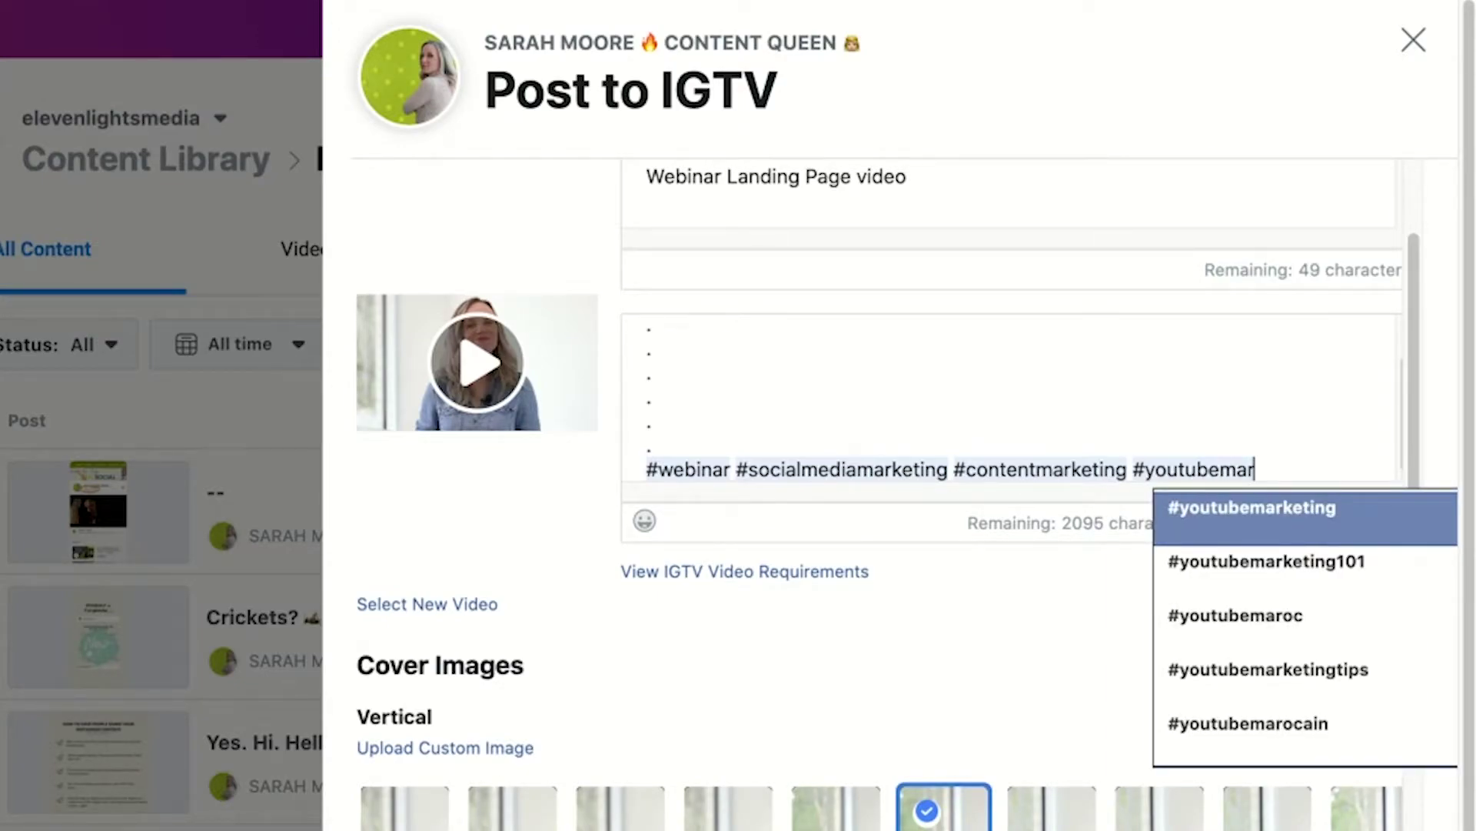
{"action": "left_click", "coordinate": [1269, 669]}
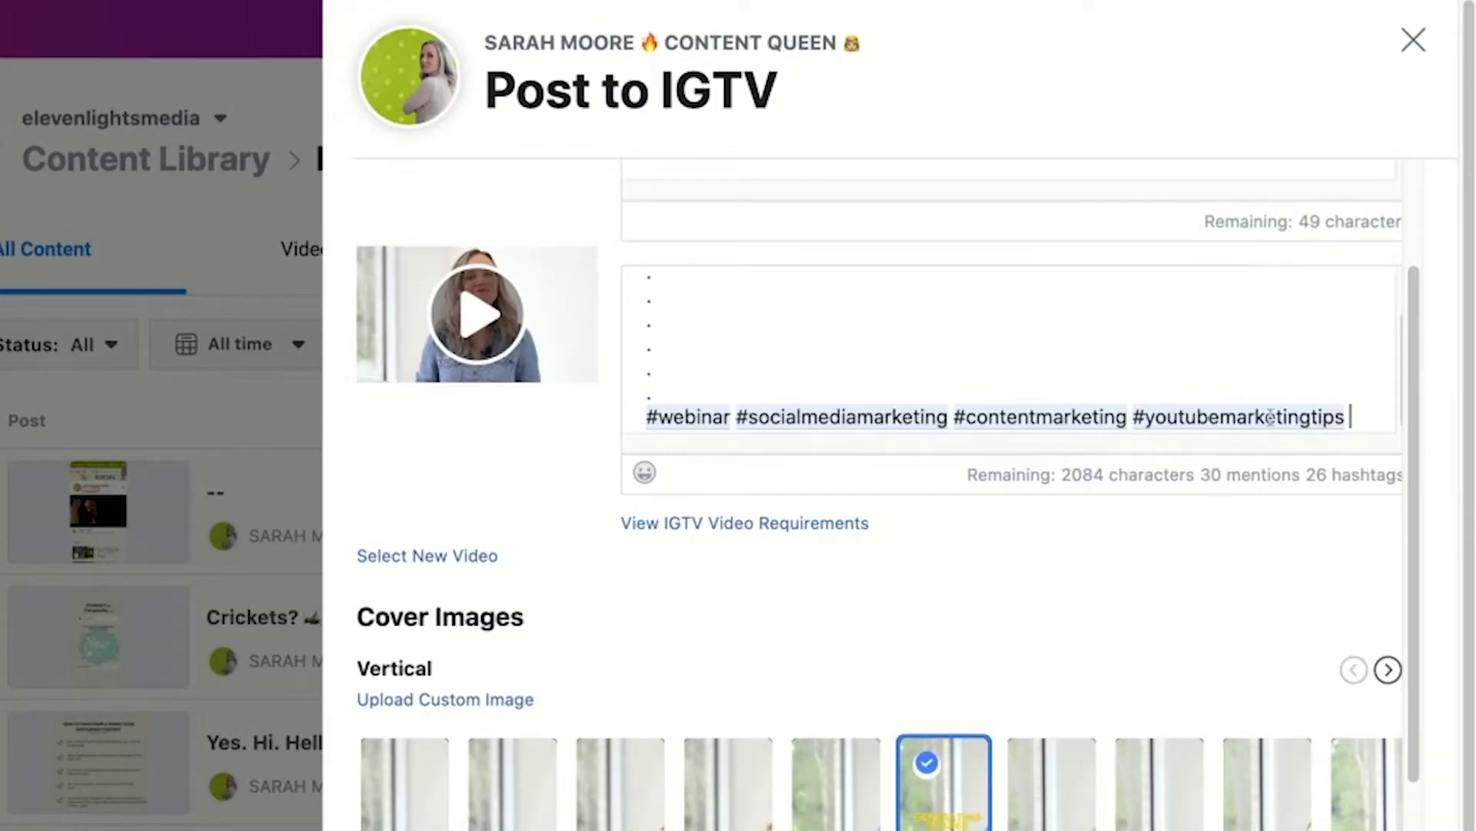
{"action": "left_click_drag", "start_coordinate": [1368, 417], "coordinate": [1141, 421]}
{"action": "left_click", "coordinate": [1141, 419]}
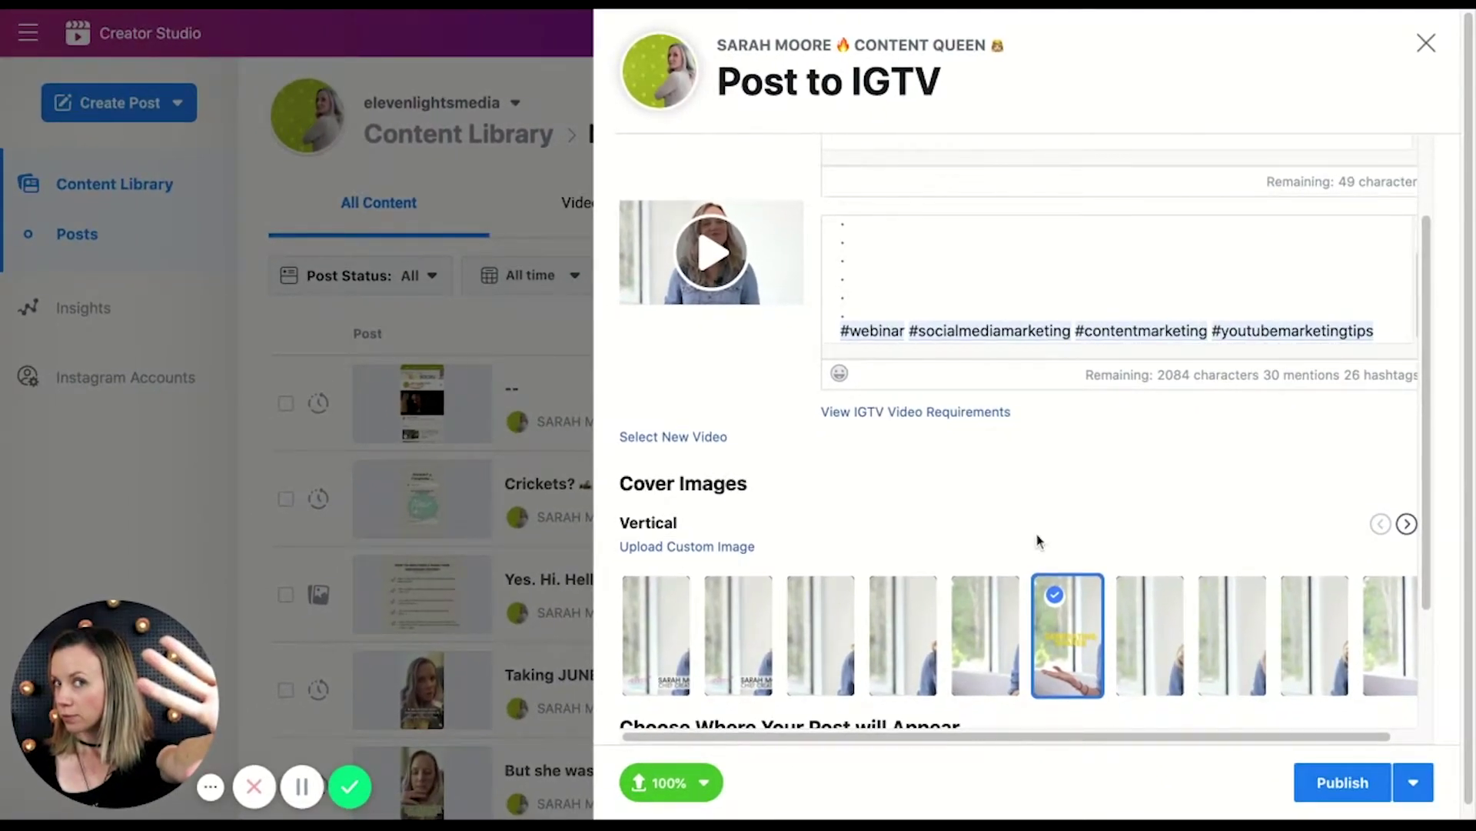
- Switch the post from immediate publishing to Schedule and set its date to May 30, 2020
{"action": "scroll", "coordinate": [1035, 468], "scroll_direction": "up", "scroll_amount": 2}
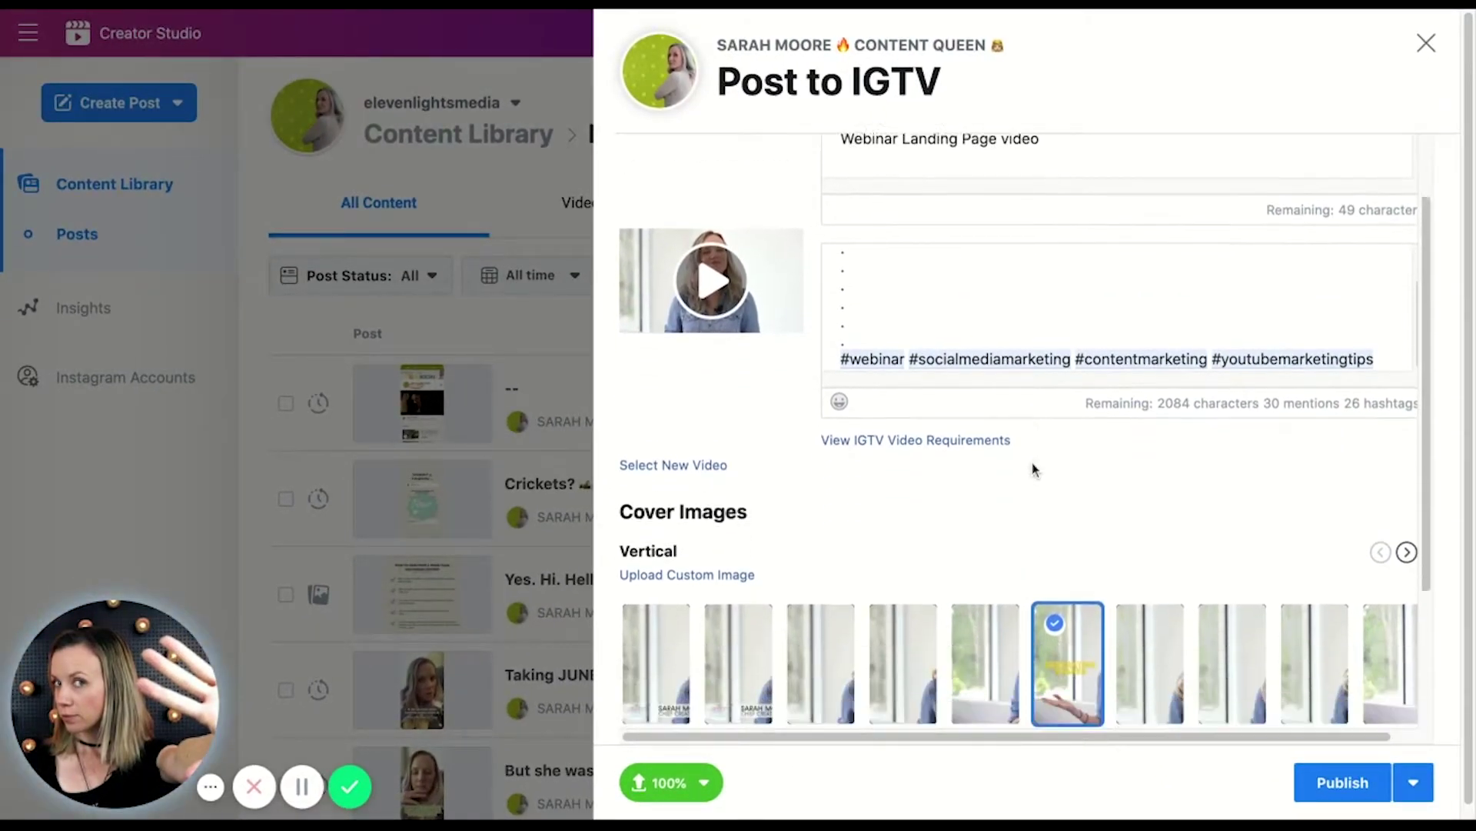
{"action": "scroll", "coordinate": [1035, 468], "scroll_direction": "down", "scroll_amount": 5}
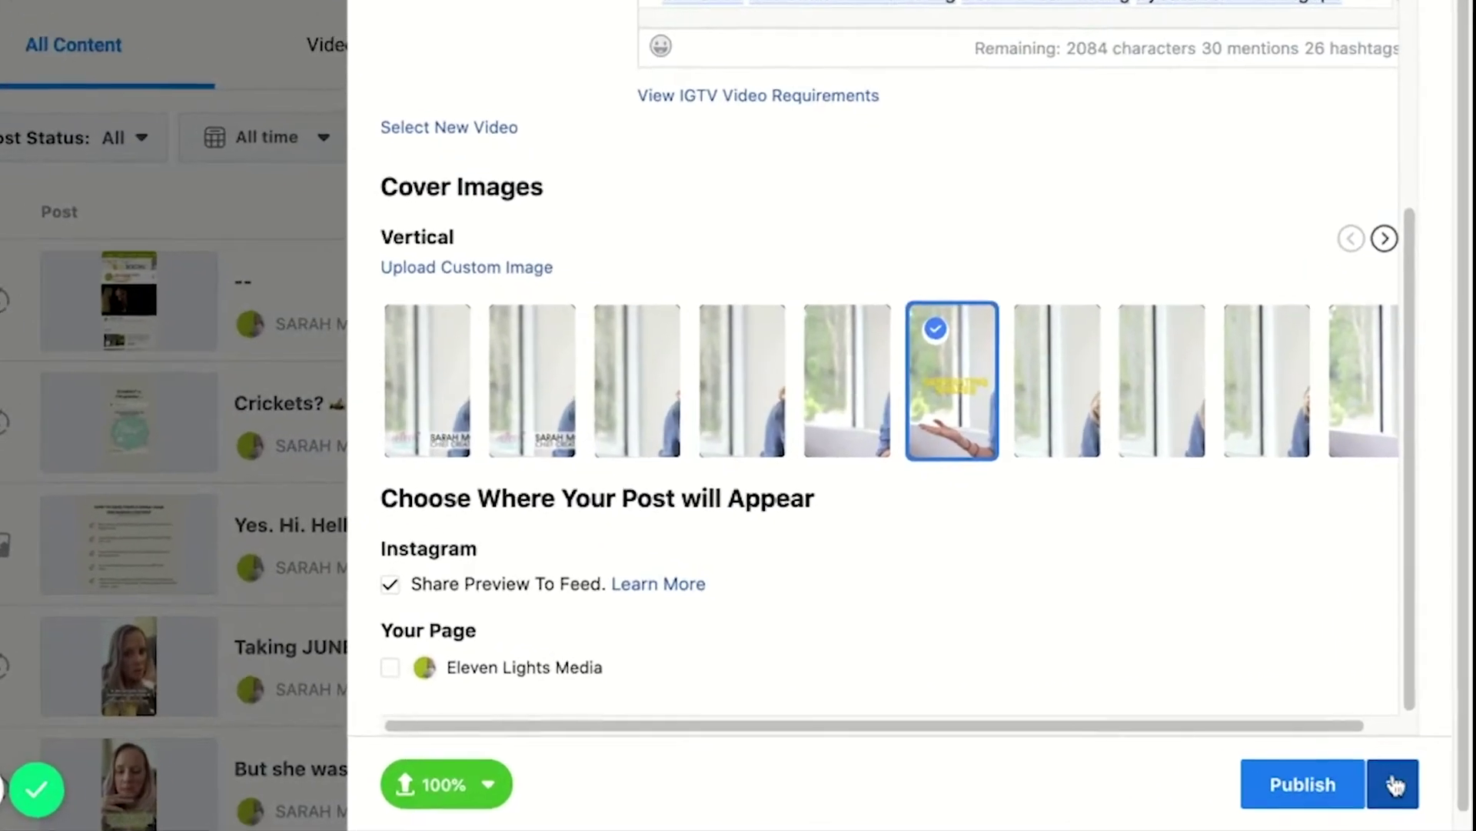
{"action": "left_click", "coordinate": [1394, 784]}
{"action": "left_click", "coordinate": [953, 637]}
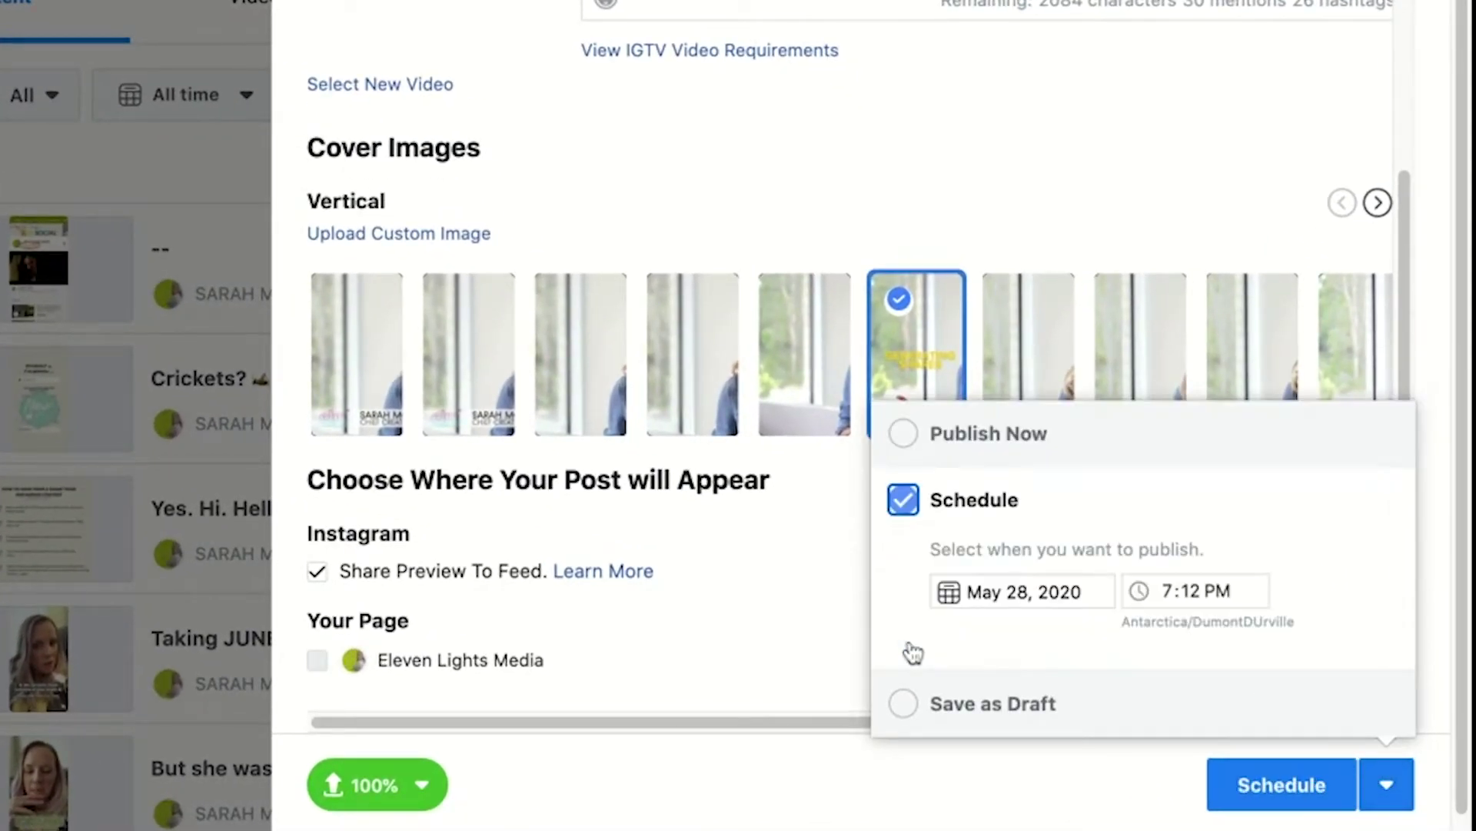
{"action": "left_click", "coordinate": [991, 590]}
{"action": "left_click", "coordinate": [1238, 500]}
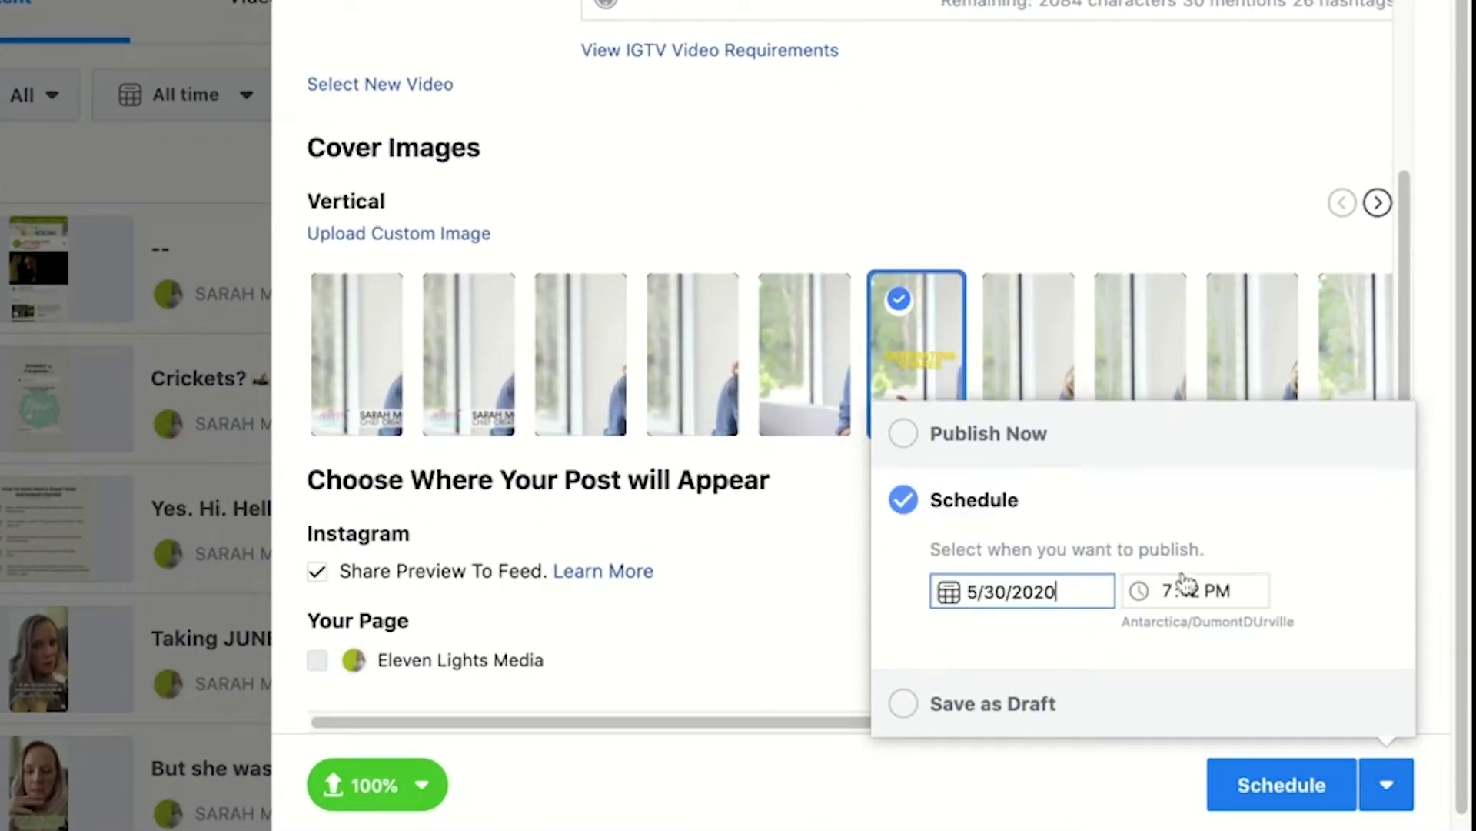
- Change the scheduled date to May 29, 2020 and open the publishing time's hour for editing
{"action": "left_click", "coordinate": [1171, 599]}
{"action": "key", "text": "shift+Tab"}
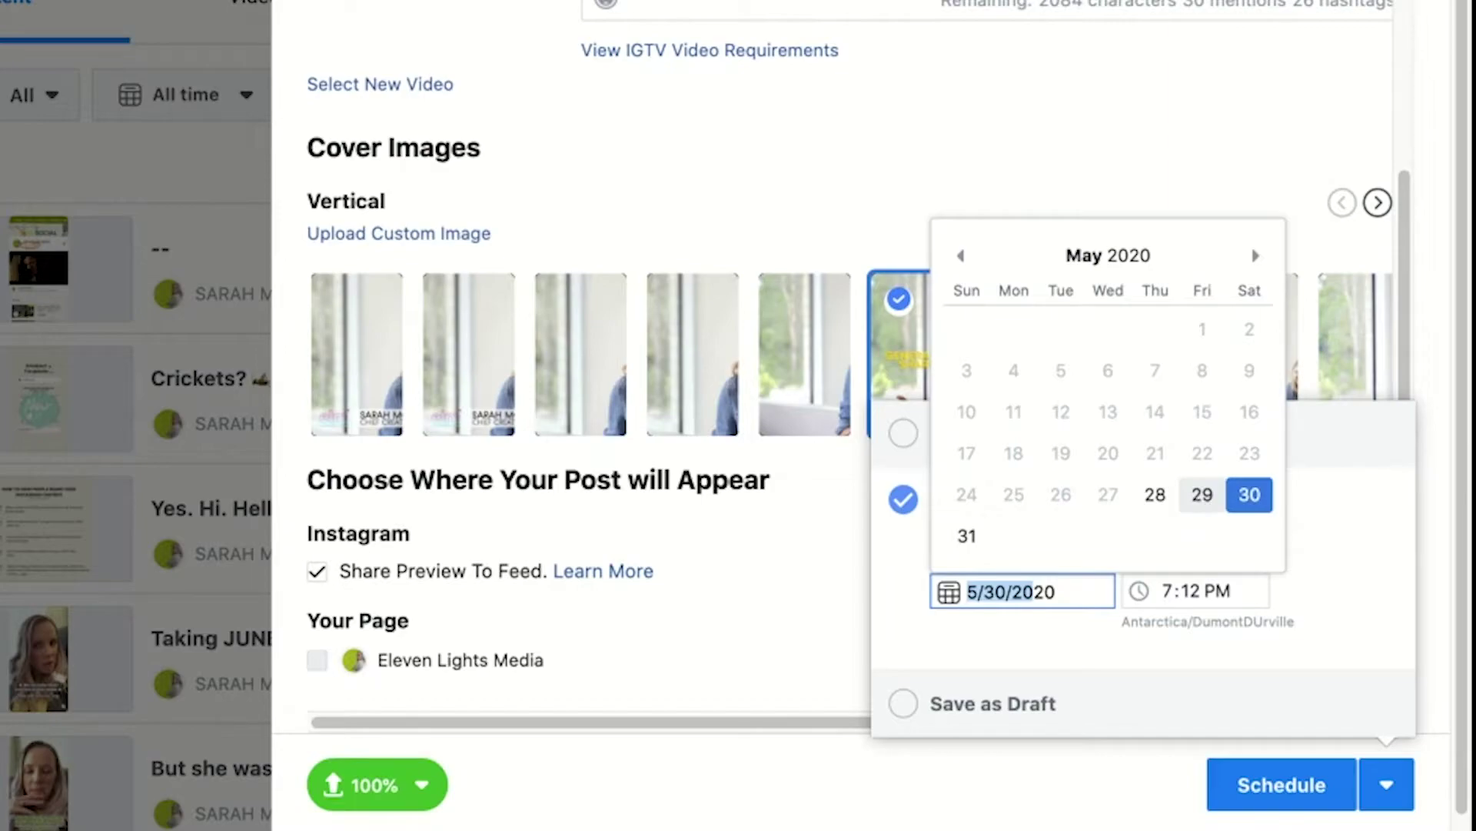
{"action": "left_click", "coordinate": [1201, 494]}
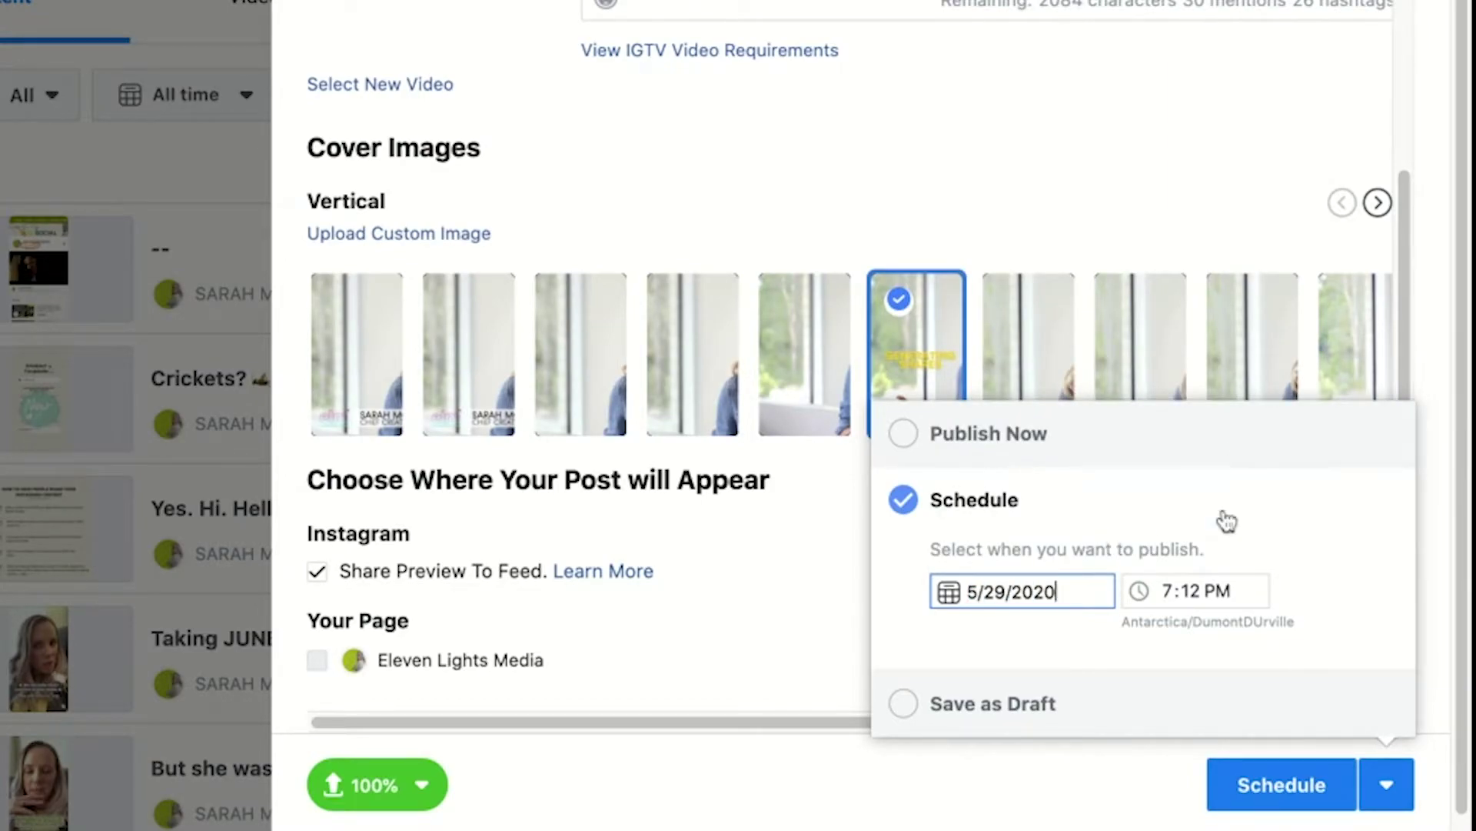
{"action": "left_click", "coordinate": [1167, 592]}
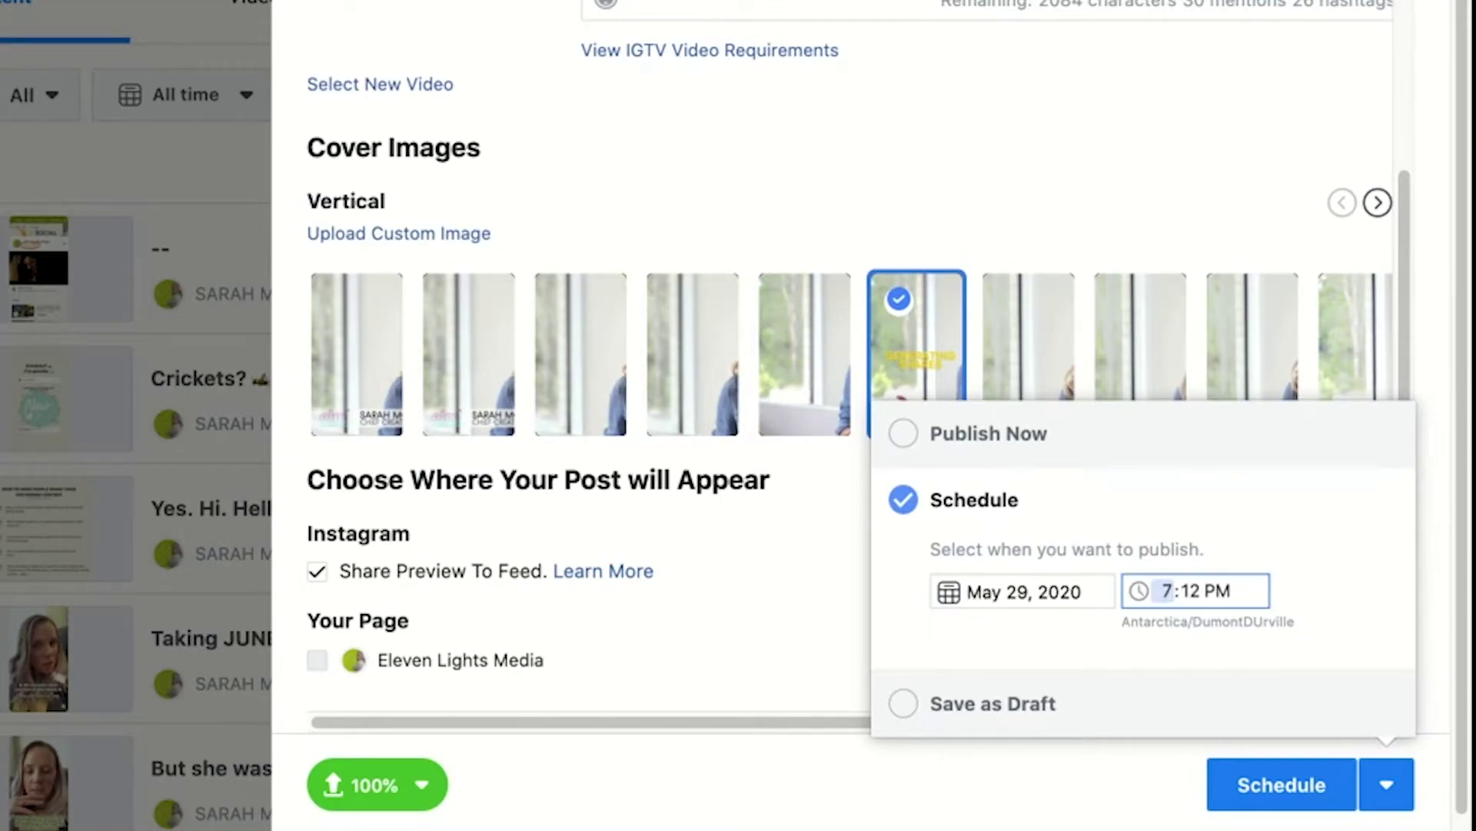
- Try the Save as Draft option, set the post back to Publish Now and close the publishing options
{"action": "left_click", "coordinate": [903, 703]}
{"action": "left_click", "coordinate": [905, 573]}
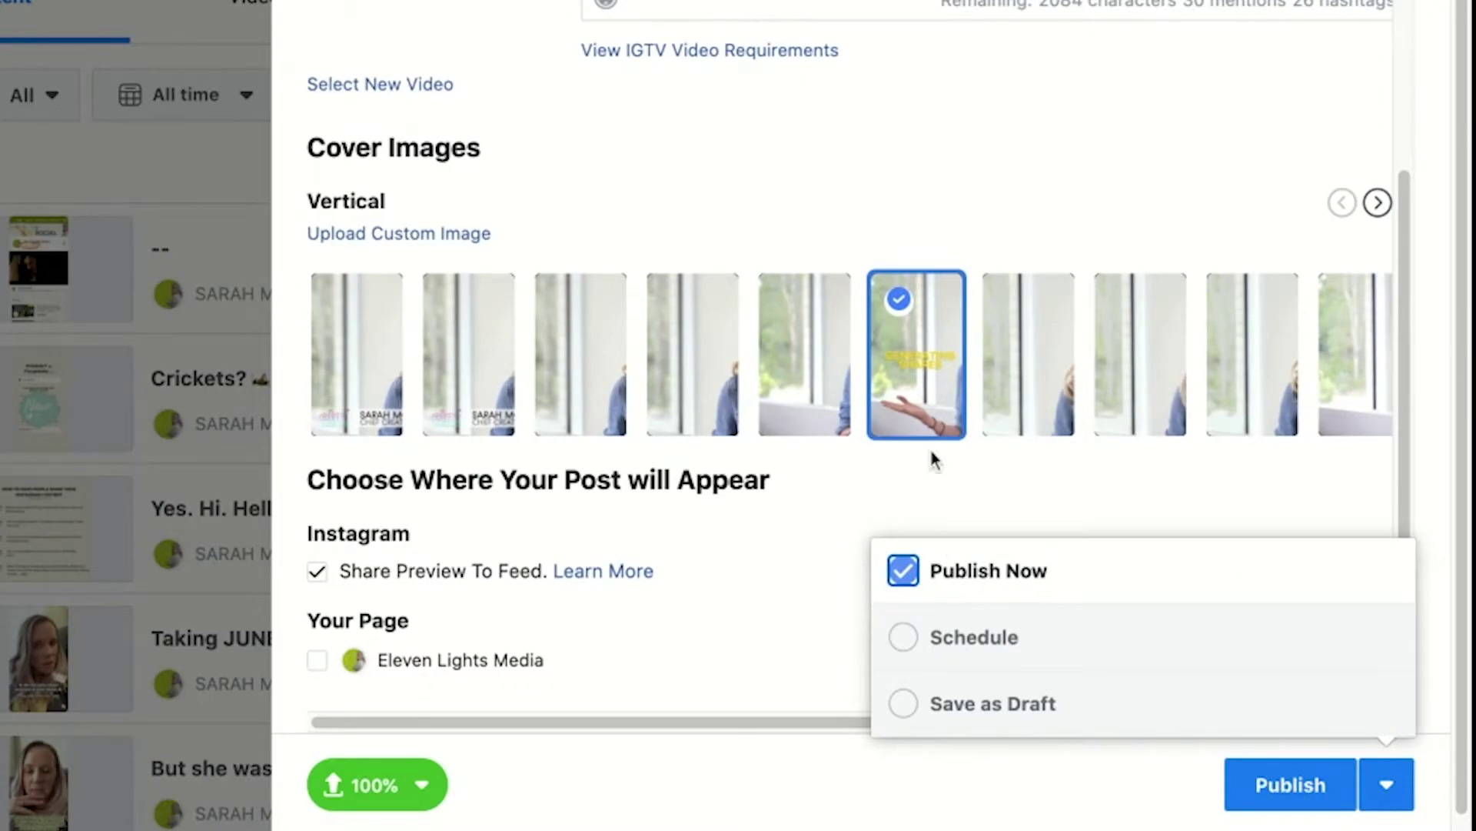
{"action": "left_click", "coordinate": [784, 692]}
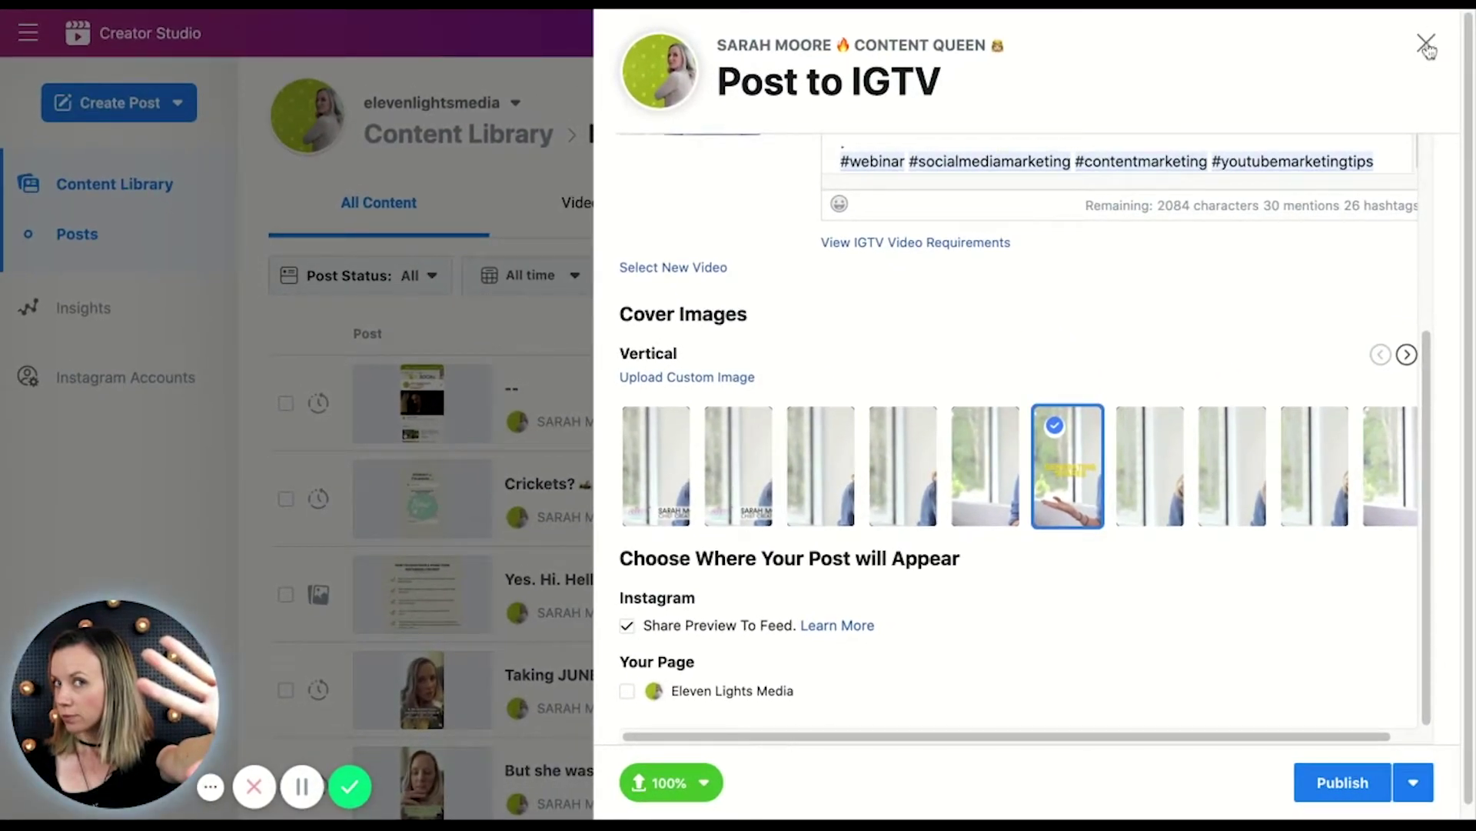
- Close the IGTV post, confirm discarding it, and start a new Instagram Feed post
{"action": "left_click", "coordinate": [1426, 46]}
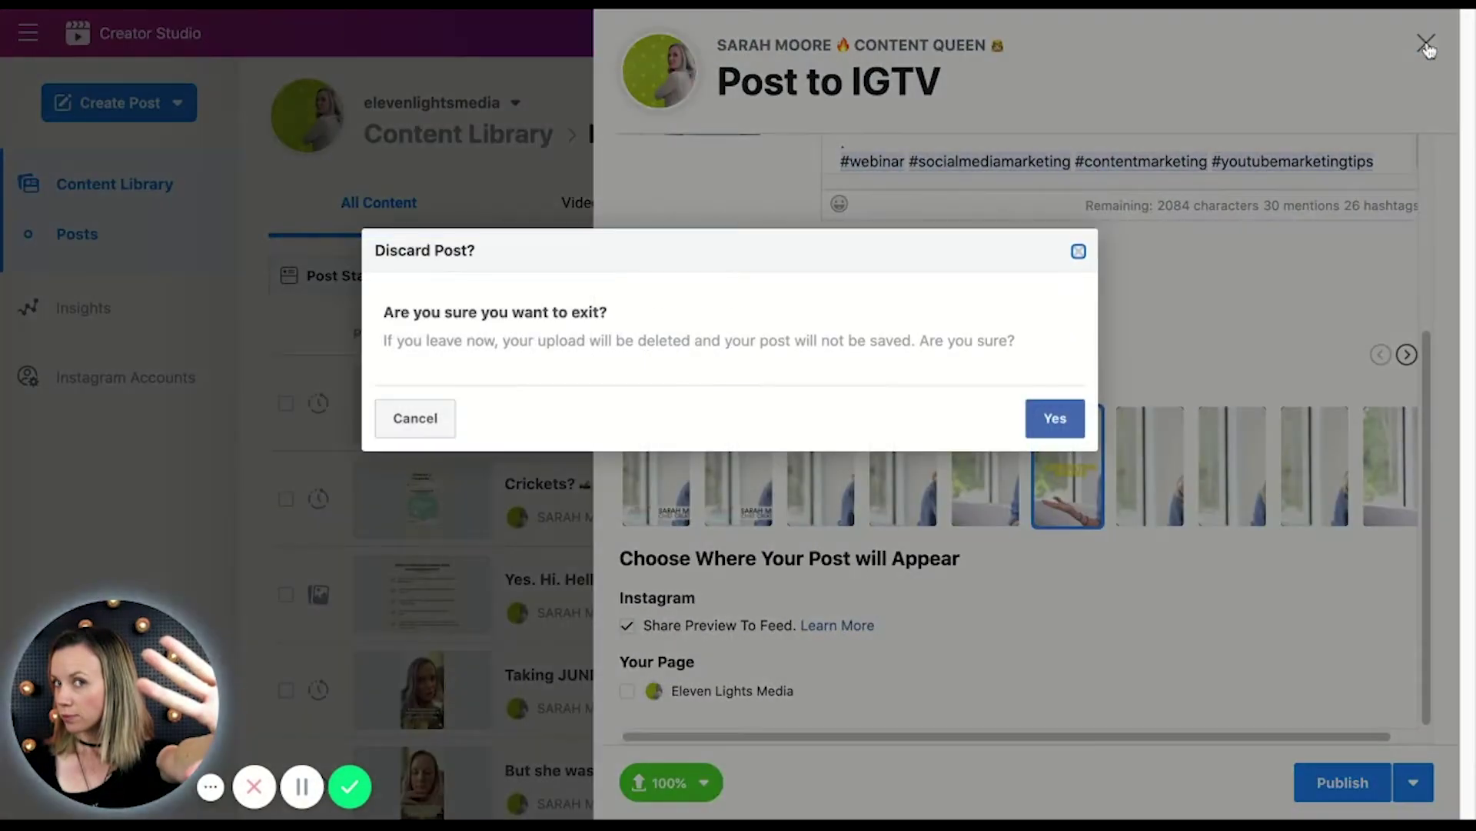
{"action": "left_click", "coordinate": [1054, 418]}
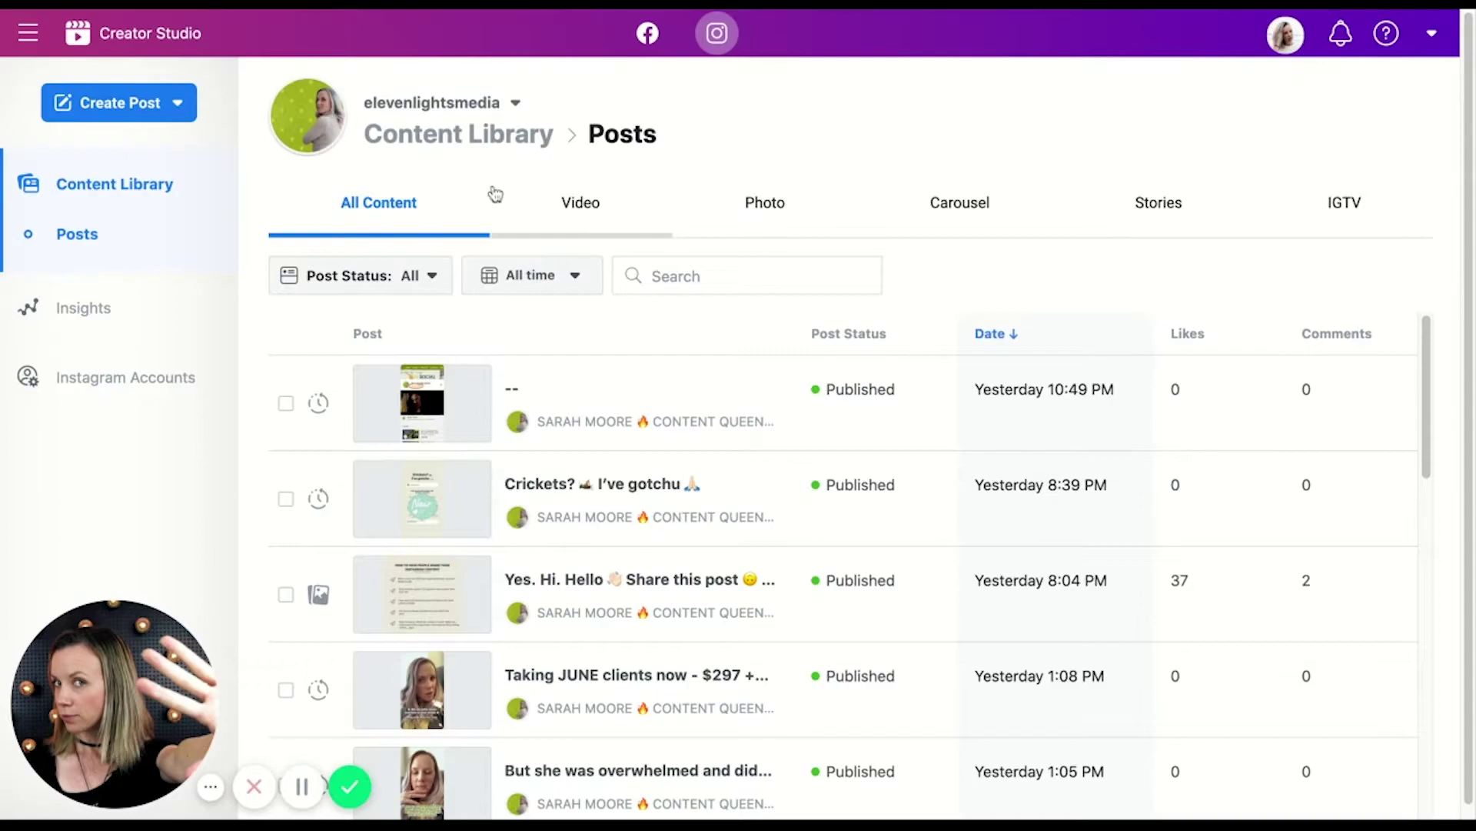
{"action": "left_click", "coordinate": [180, 103]}
{"action": "left_click", "coordinate": [163, 158]}
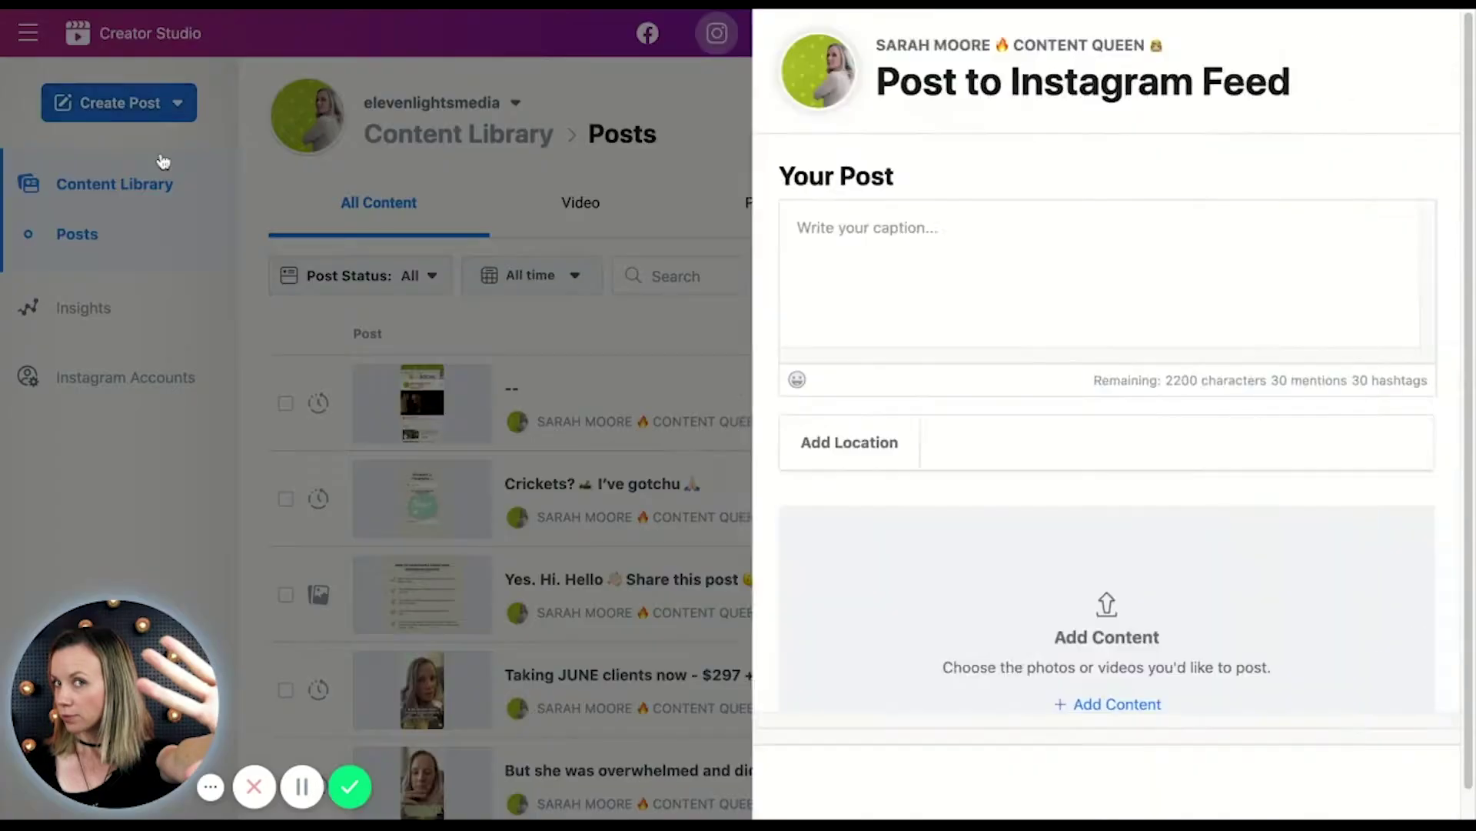
- Add the "How to have people share your Instagram content" and "please share. lol." images to the feed post from file upload
{"action": "scroll", "coordinate": [542, 293], "scroll_direction": "down", "scroll_amount": 2}
{"action": "scroll", "coordinate": [543, 293], "scroll_direction": "up", "scroll_amount": 2}
{"action": "scroll", "coordinate": [543, 293], "scroll_direction": "down", "scroll_amount": 3}
{"action": "left_click", "coordinate": [773, 452]}
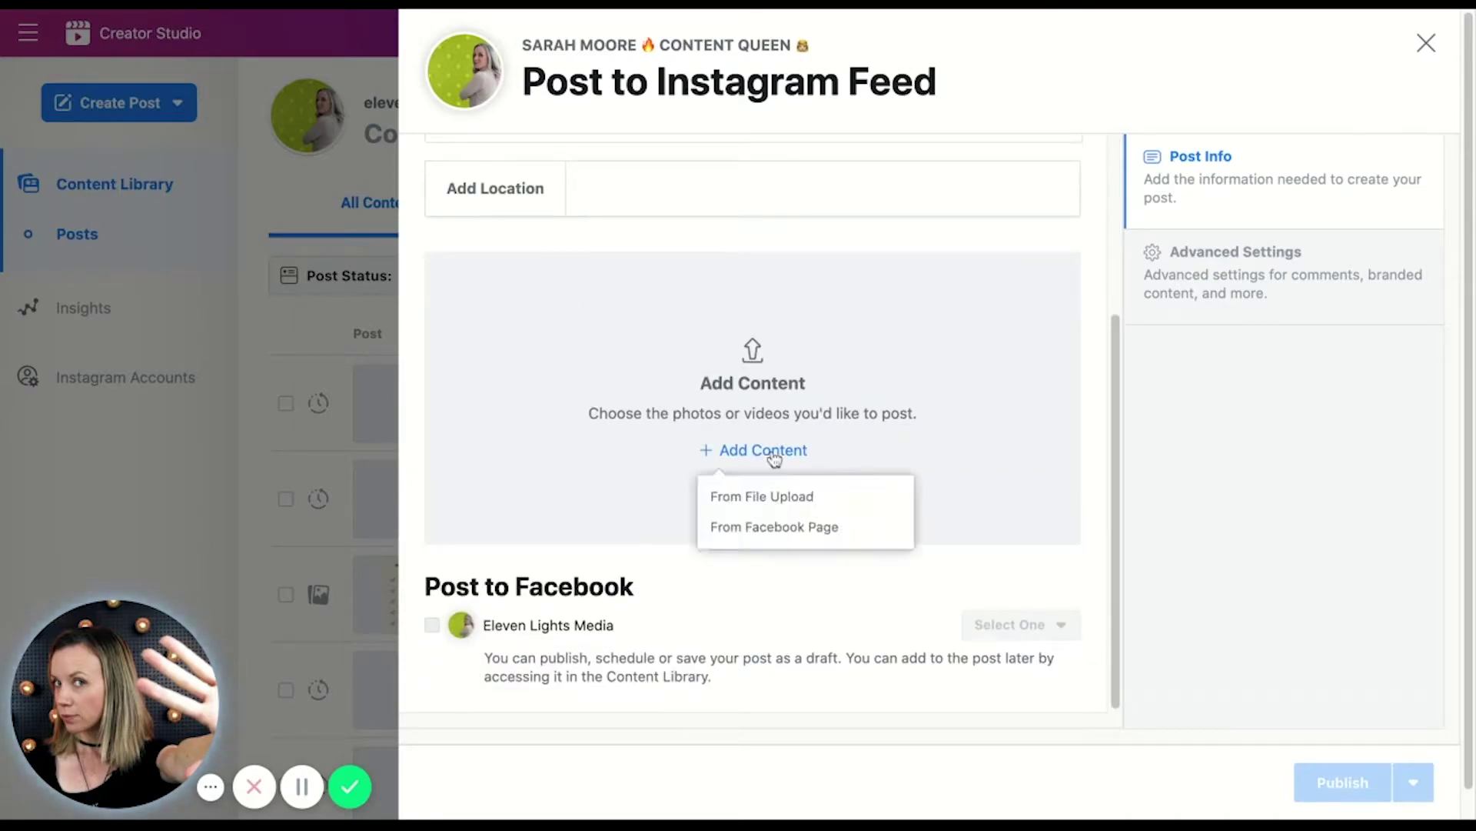
{"action": "left_click", "coordinate": [767, 496]}
{"action": "left_click", "coordinate": [696, 514]}
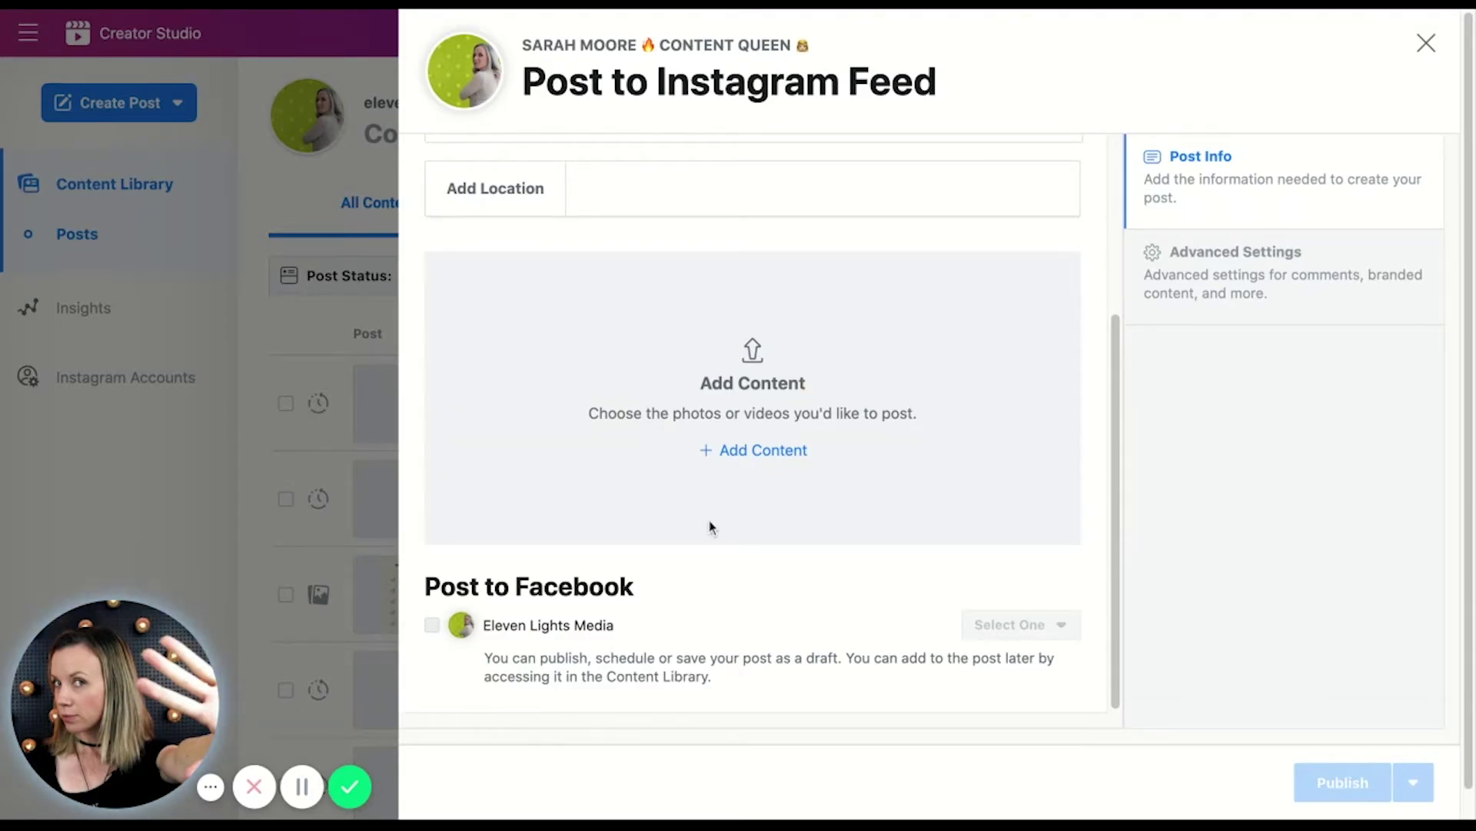
{"action": "left_click", "coordinate": [743, 454]}
{"action": "left_click", "coordinate": [746, 497]}
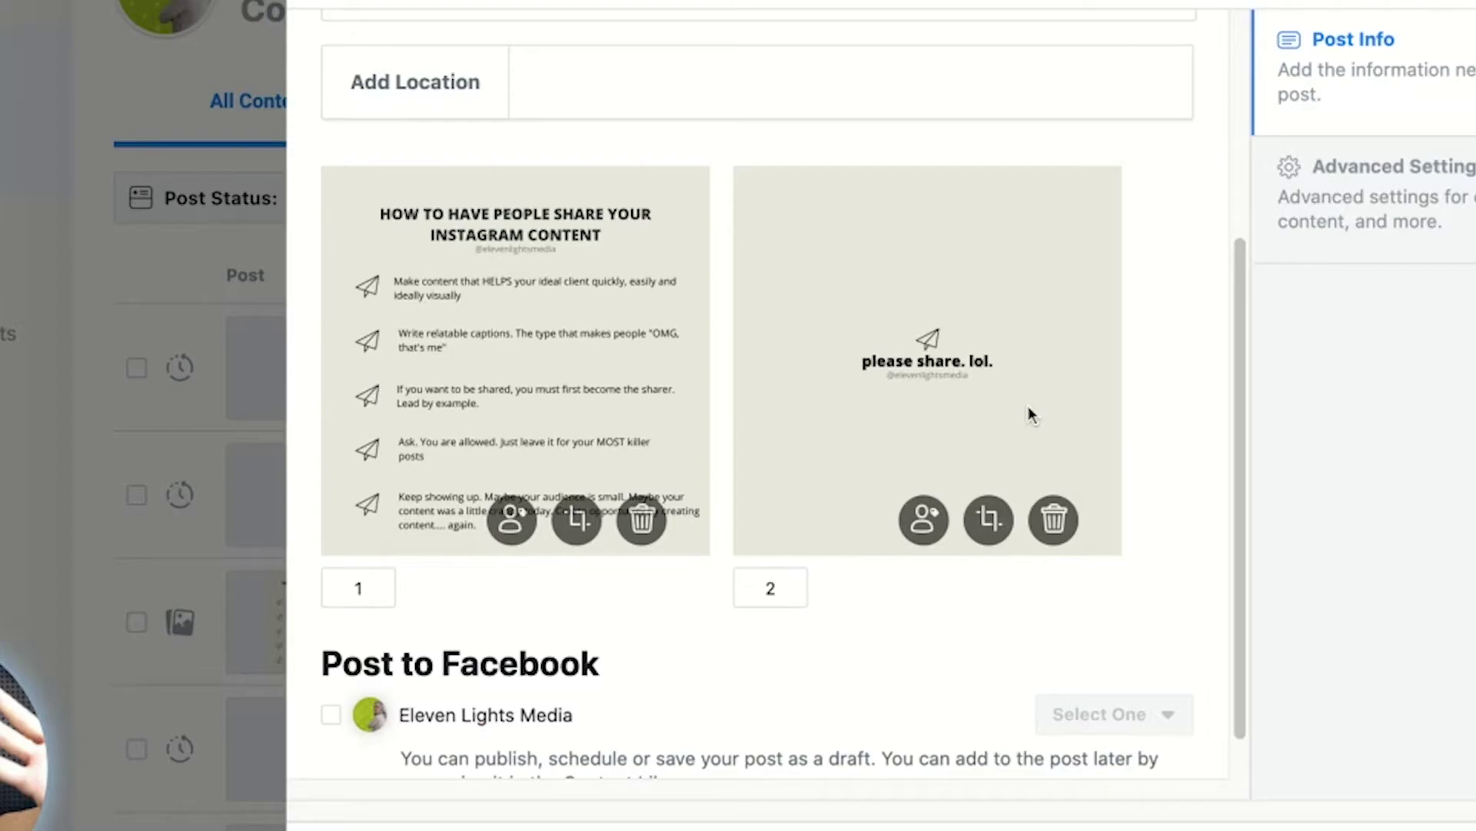
- Try out the position numbers beneath the two images, entering 1 for the first image
{"action": "left_click", "coordinate": [770, 587]}
{"action": "key", "text": "BackSpace"}
{"action": "type", "text": "1"}
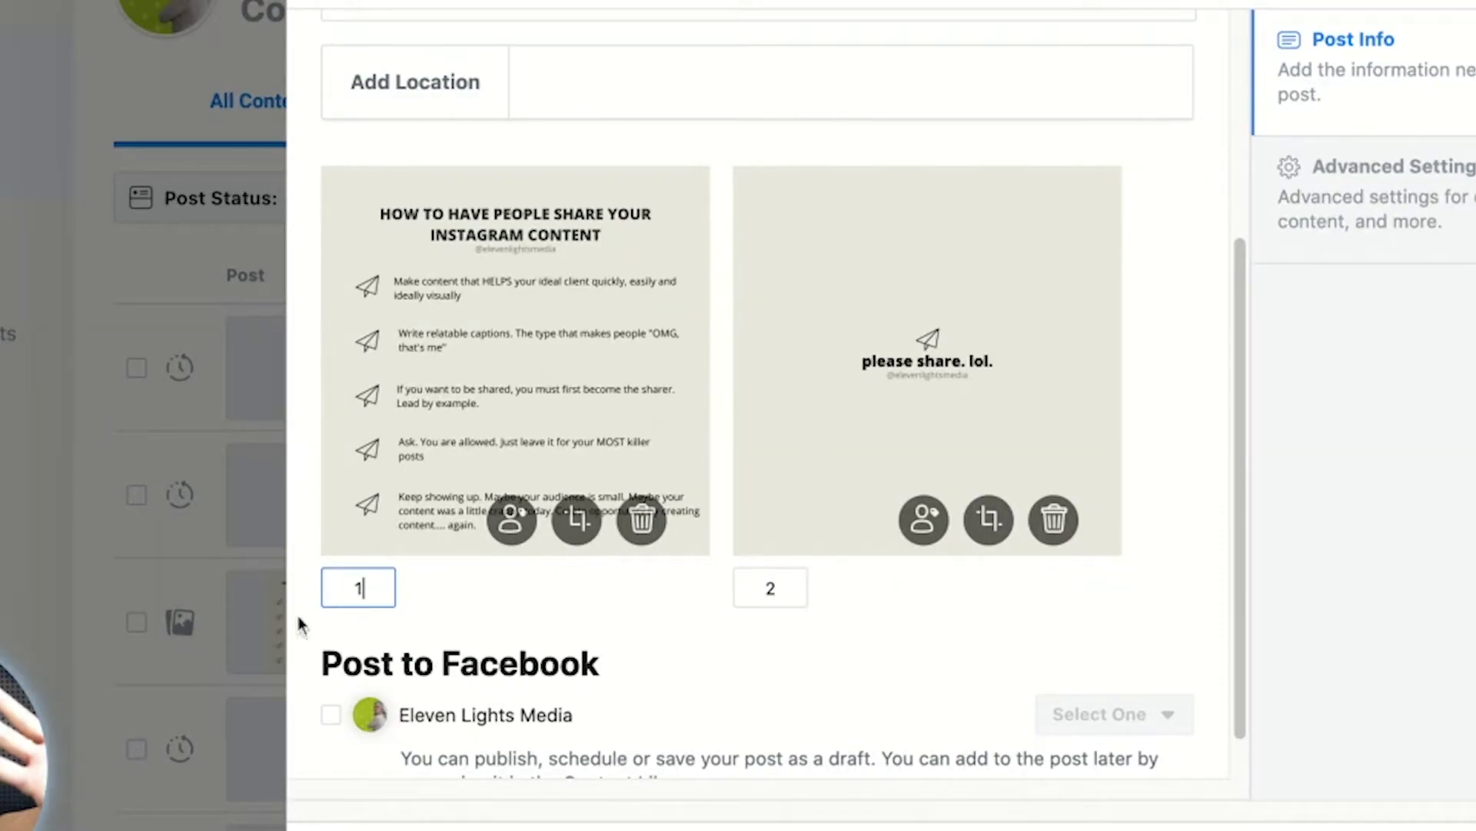
{"action": "left_click", "coordinate": [675, 617]}
- Try enabling cross-posting to the Eleven Lights Media Facebook page and turn it off again
{"action": "scroll", "coordinate": [539, 661], "scroll_direction": "down", "scroll_amount": 1}
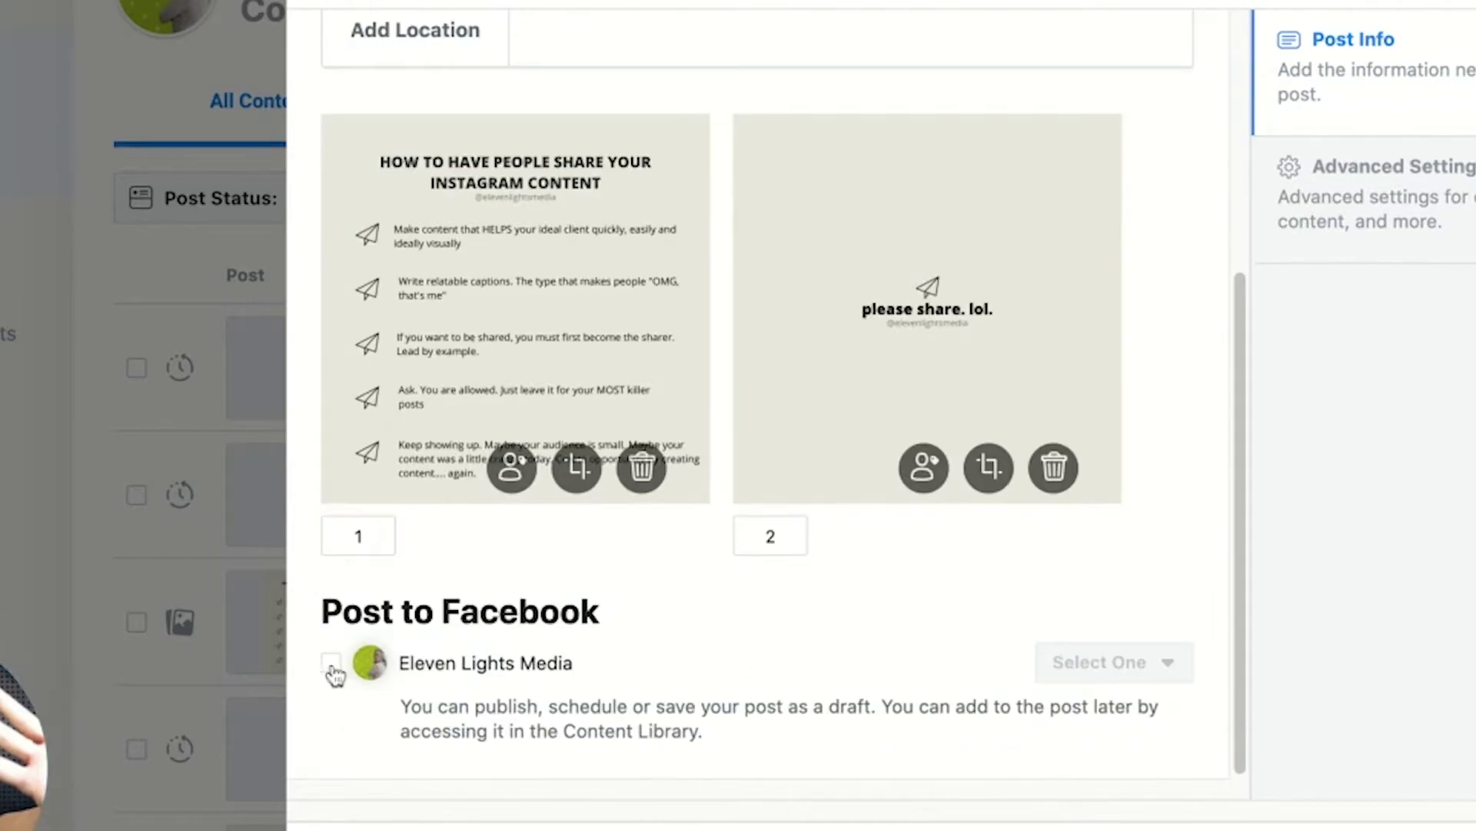
{"action": "left_click", "coordinate": [330, 665]}
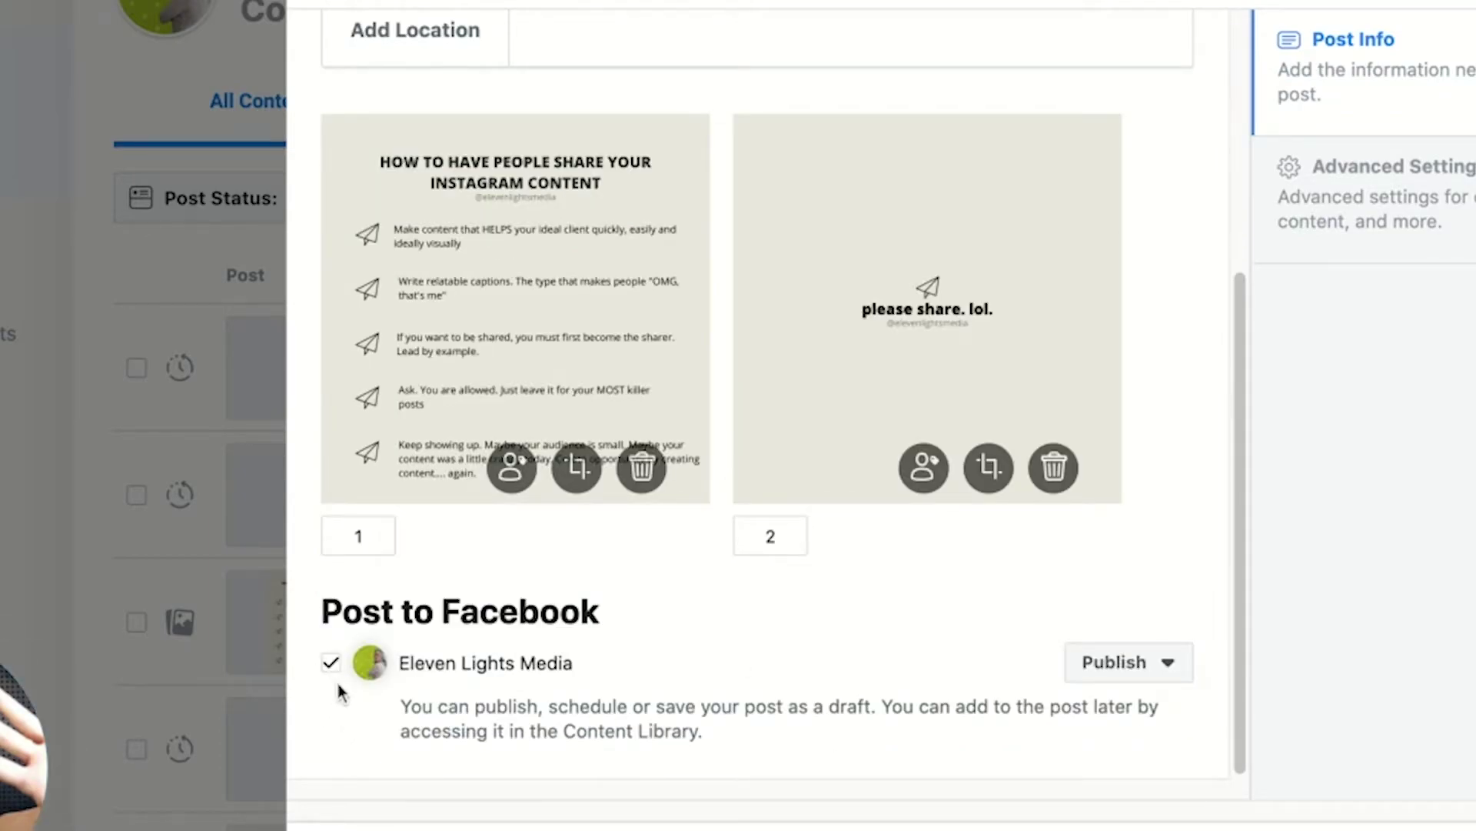
{"action": "left_click", "coordinate": [330, 664]}
- Paste the prepared caption beginning "To master excellence you must first master average." into the feed post
{"action": "scroll", "coordinate": [690, 642], "scroll_direction": "up", "scroll_amount": 6}
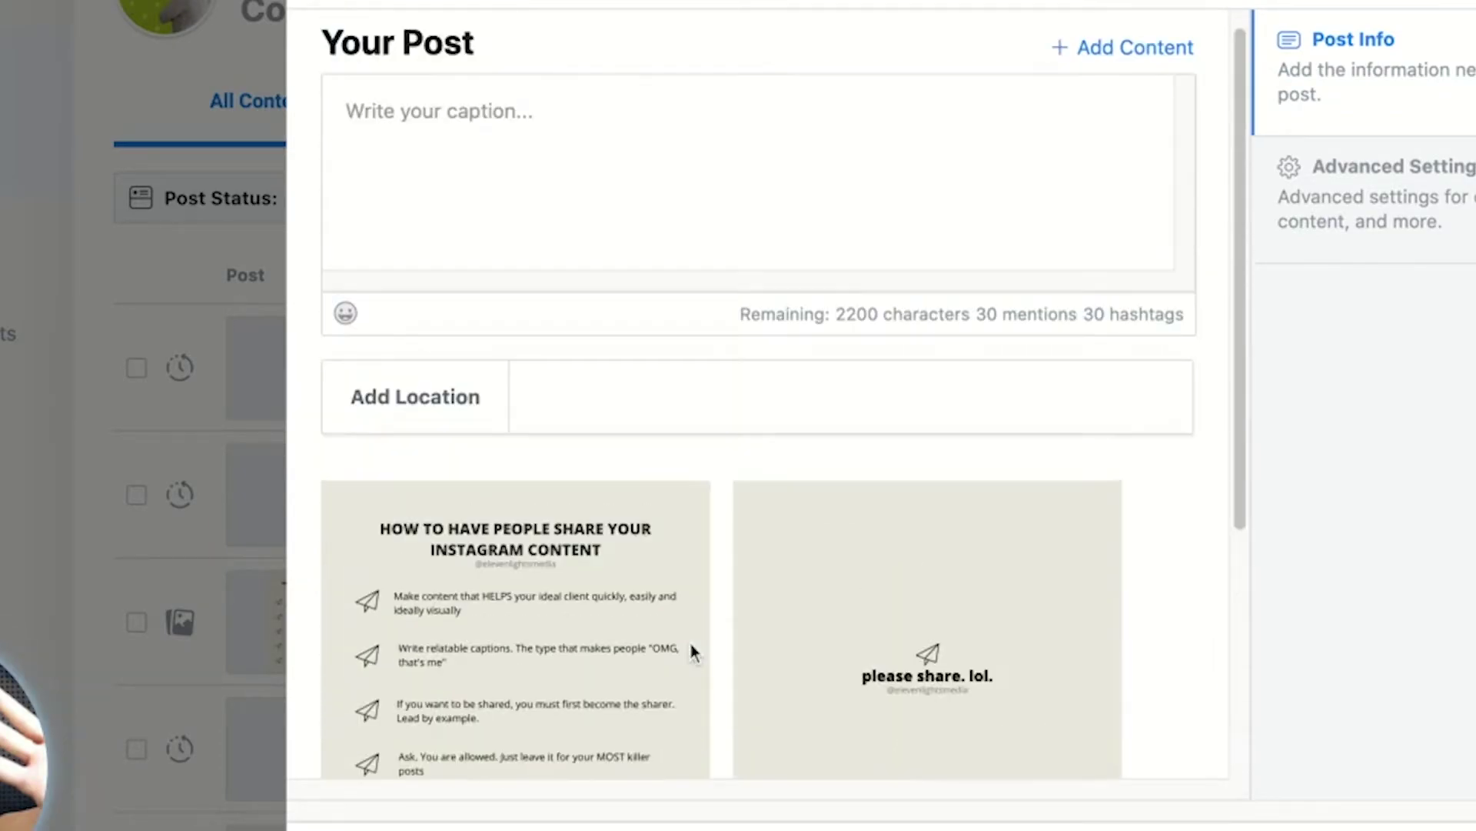
{"action": "left_click", "coordinate": [444, 243]}
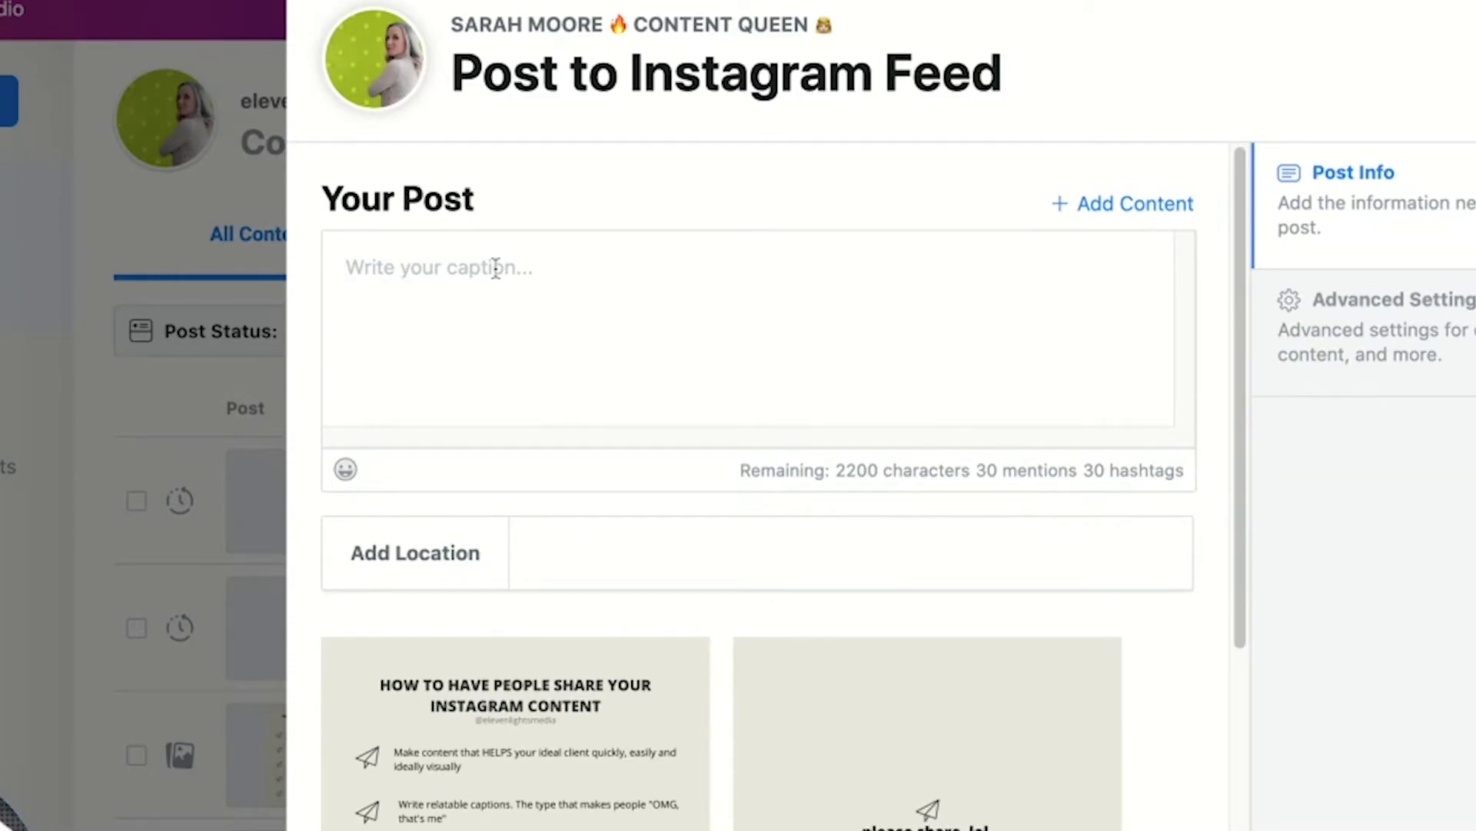
{"action": "key", "text": "super+v"}
{"action": "scroll", "coordinate": [515, 362], "scroll_direction": "down", "scroll_amount": 2}
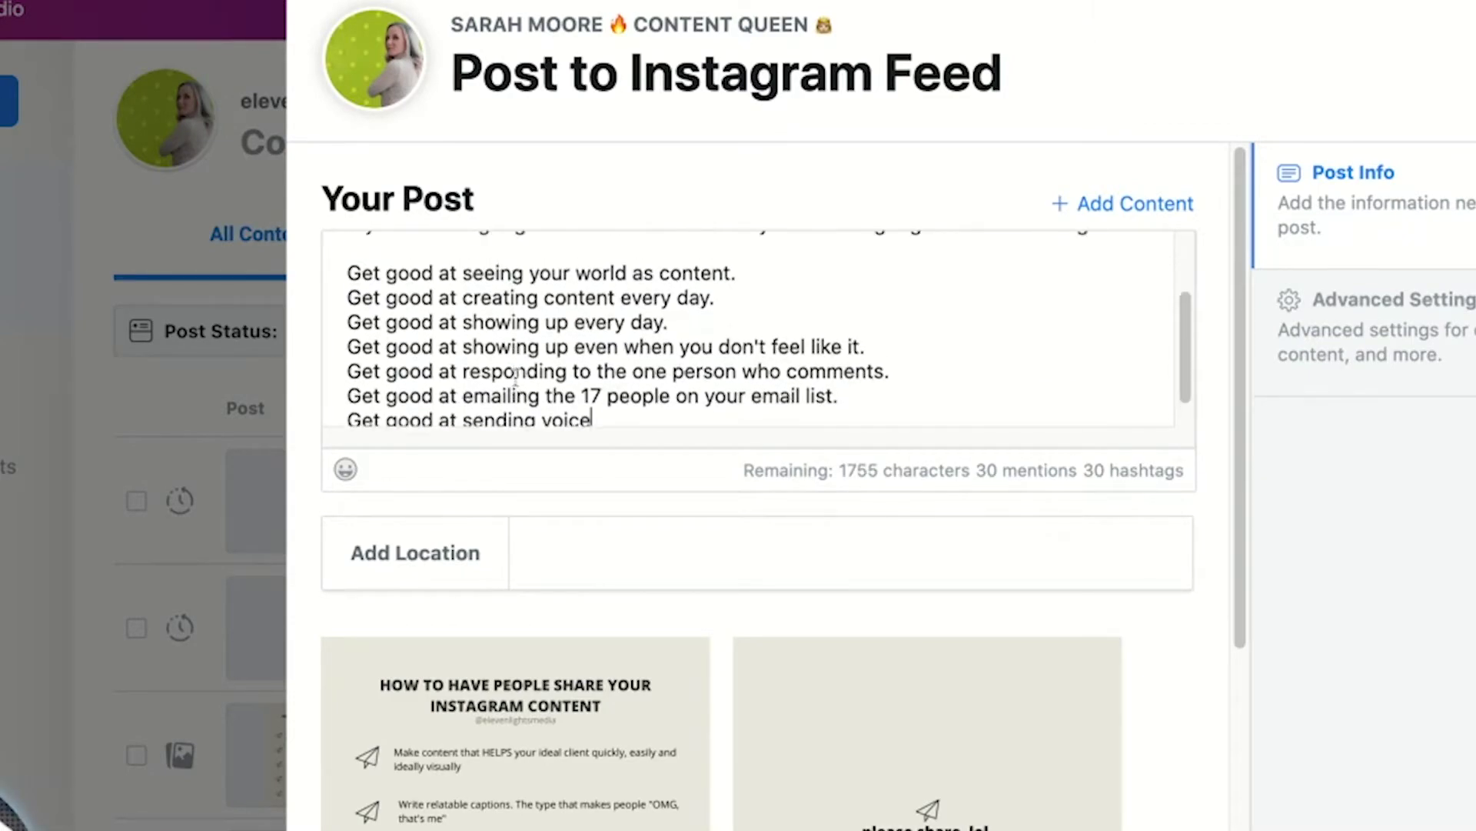
- Add five lines with a single dot each below the caption, followed by a line with #hashtags
{"action": "type", "text": ". . . .>"}
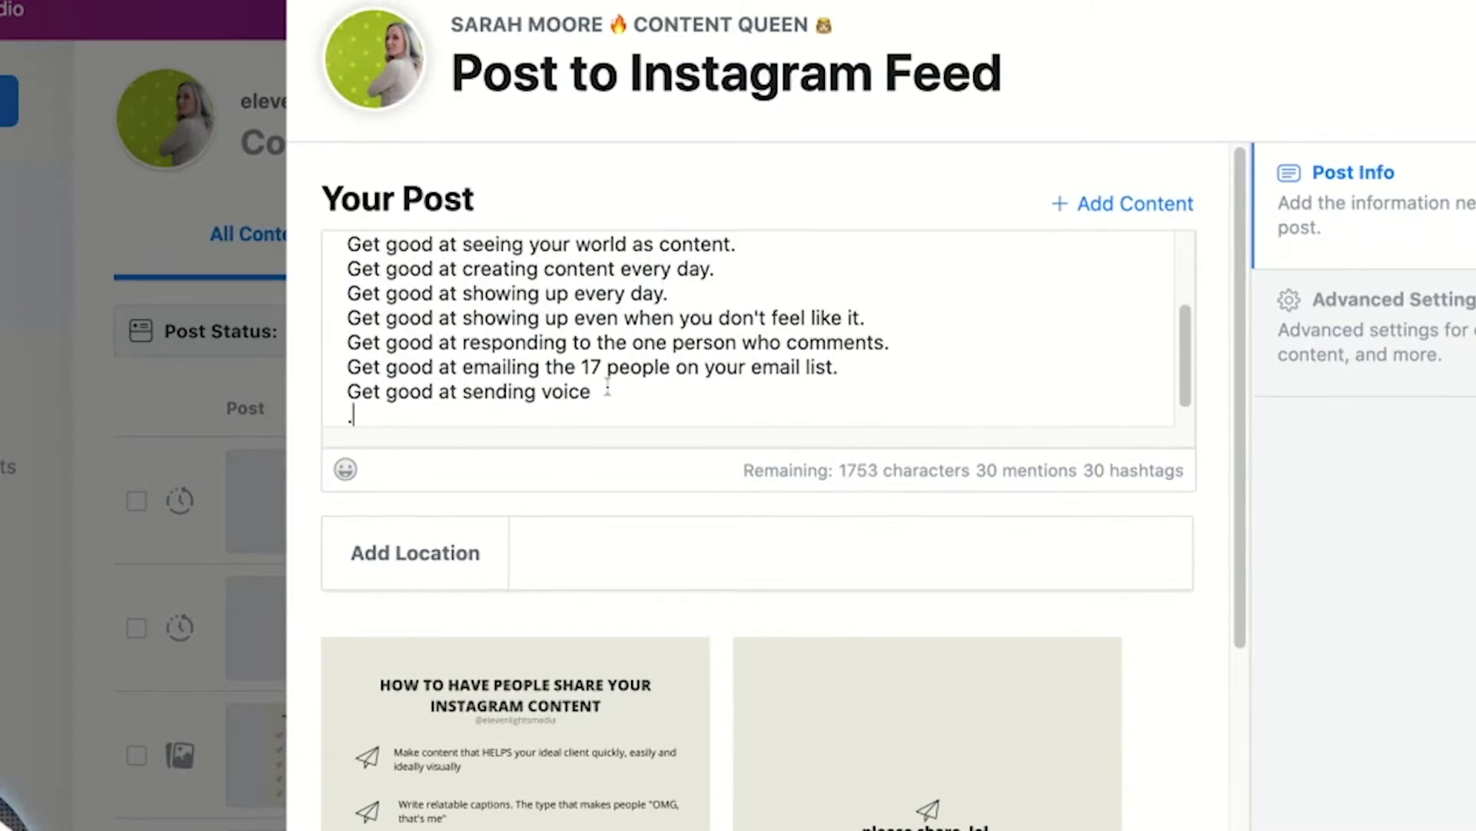
{"action": "key", "text": "BackSpace"}
{"action": "key", "text": "Return"}
{"action": "type", "text": "."}
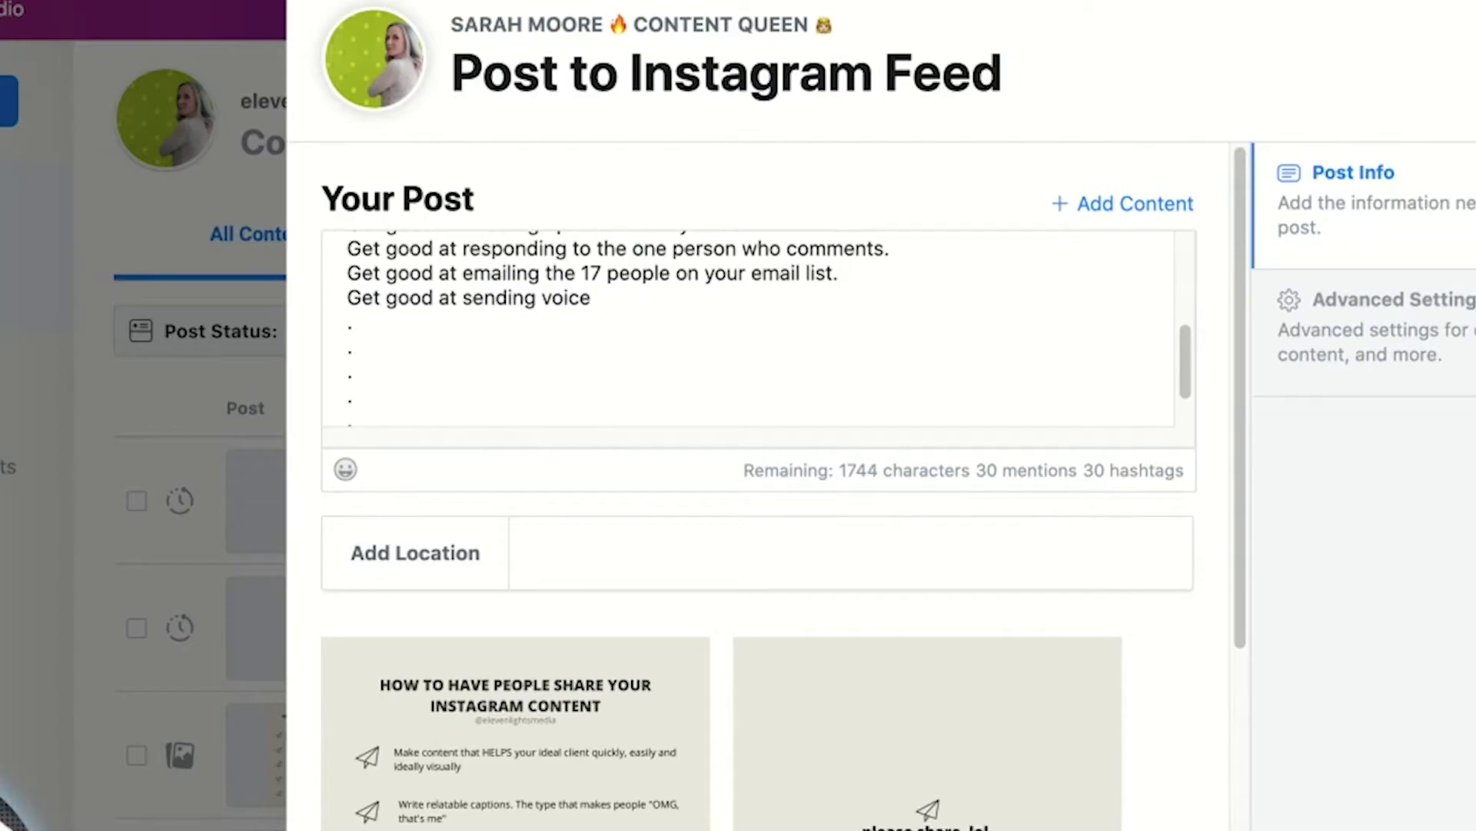
{"action": "key", "text": "Return"}
{"action": "type", "text": "#hashtags"}
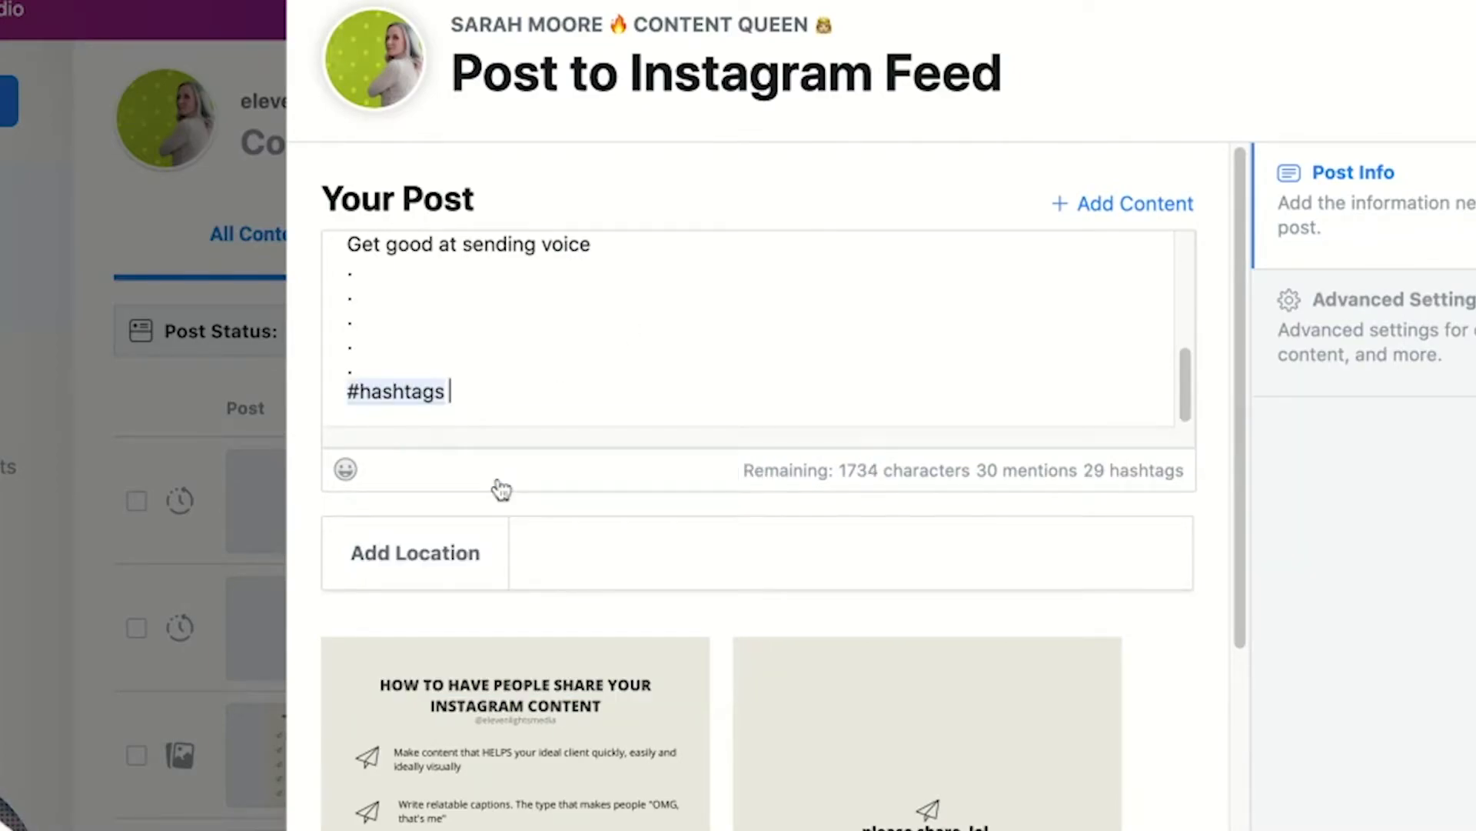
- Set the post's location to Brisbane, Queensland, Australia
{"action": "scroll", "coordinate": [544, 416], "scroll_direction": "down", "scroll_amount": 5}
{"action": "left_click", "coordinate": [558, 331]}
{"action": "type", "text": "Brisane"}
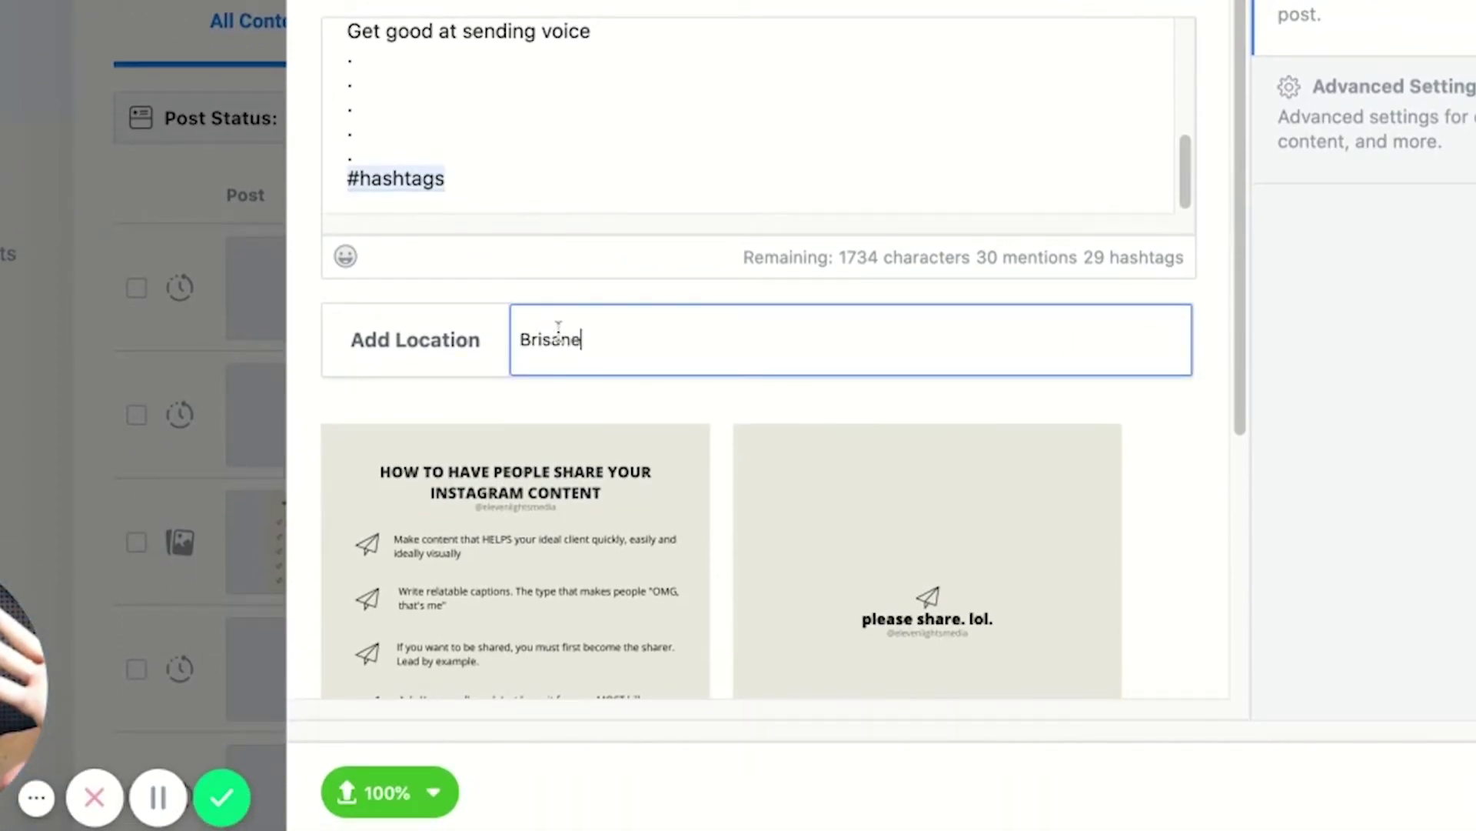
{"action": "key", "text": "BackSpace"}
{"action": "key", "text": "BackSpace"}
{"action": "key", "text": "BackSpace"}
{"action": "type", "text": "bane"}
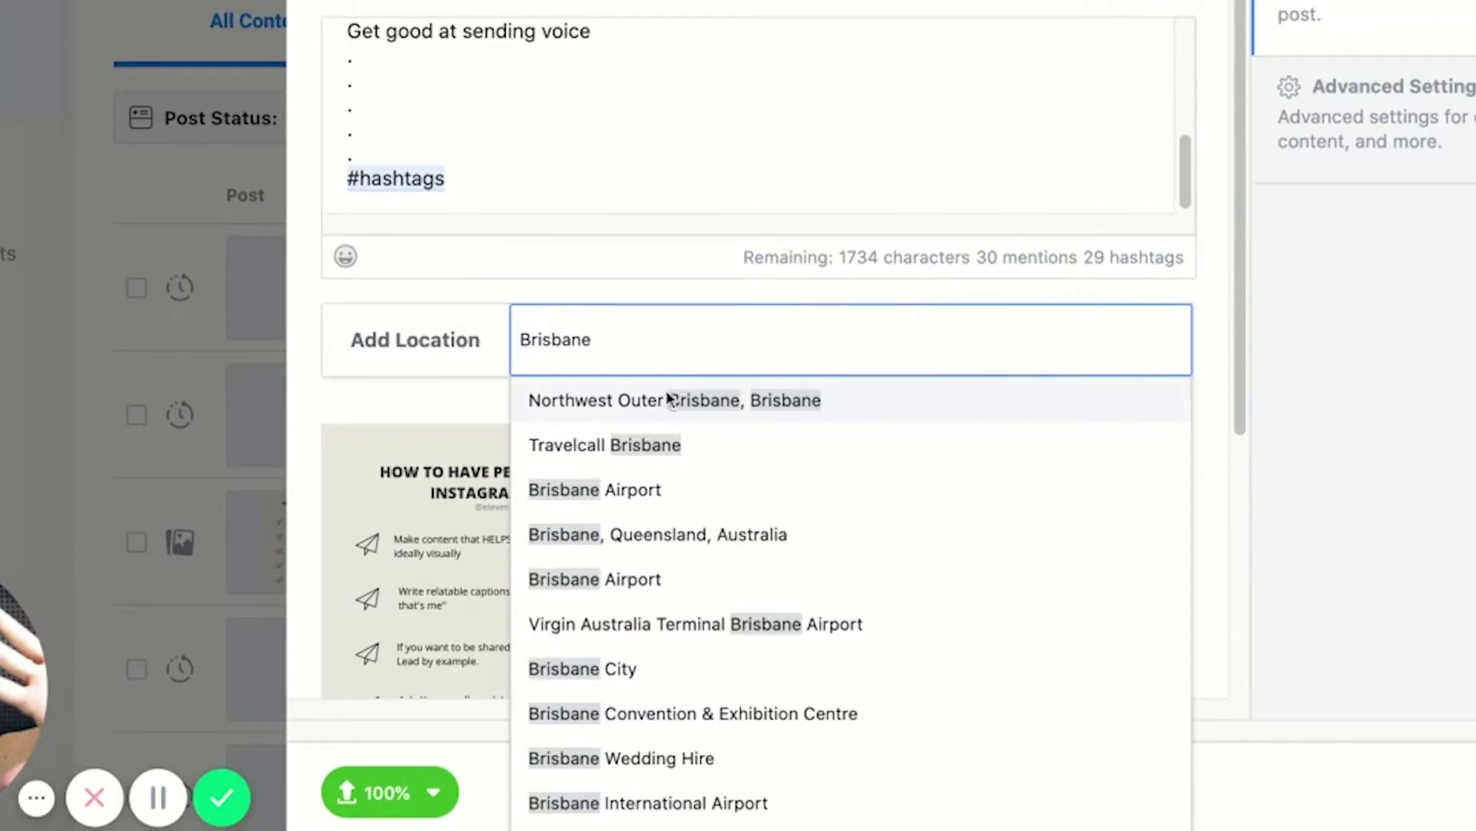
{"action": "left_click", "coordinate": [659, 542]}
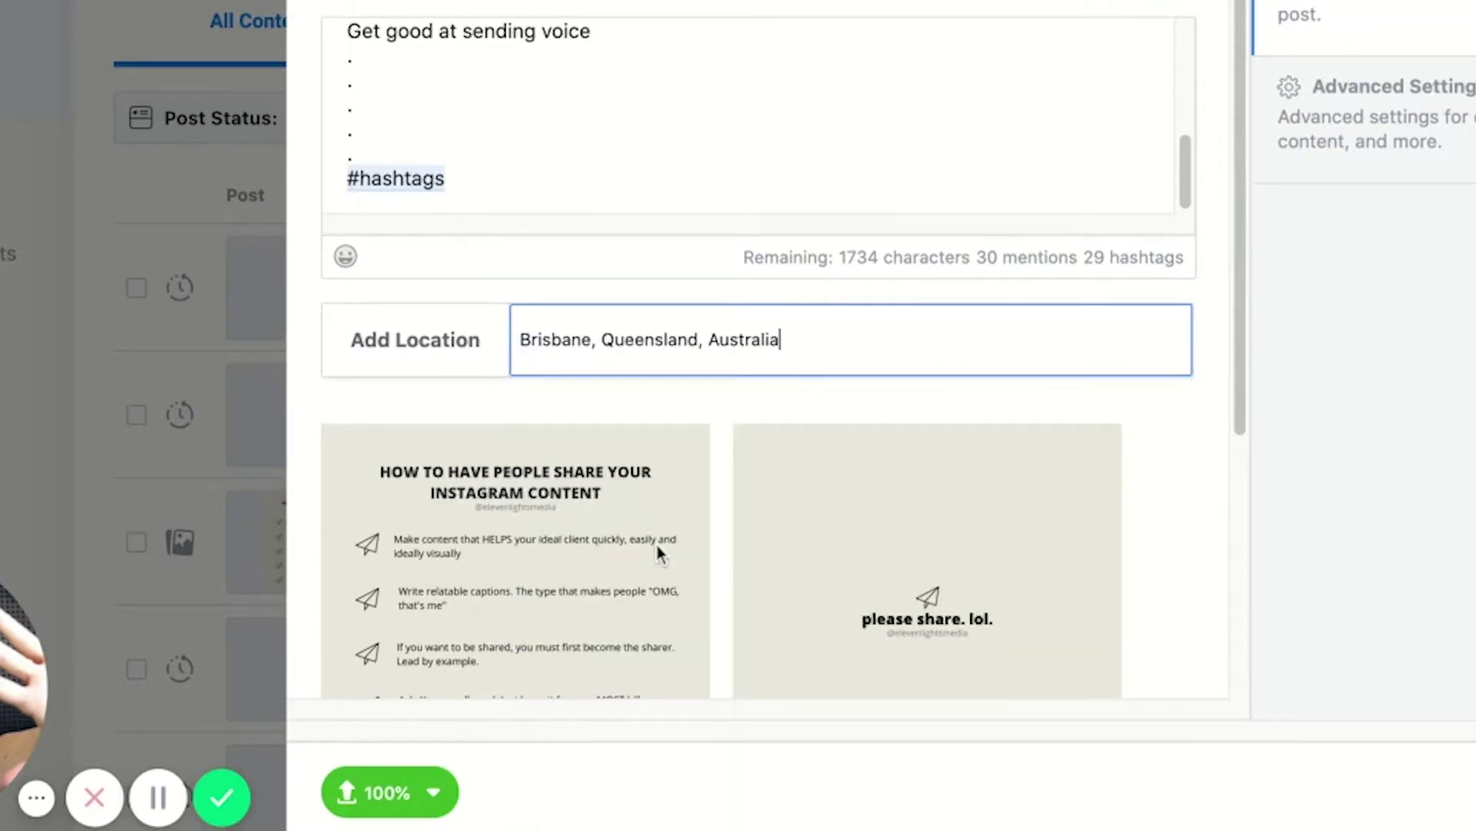
- View the emoji choices available for the caption, close them and look over the post's images and Facebook option
{"action": "left_click", "coordinate": [346, 257]}
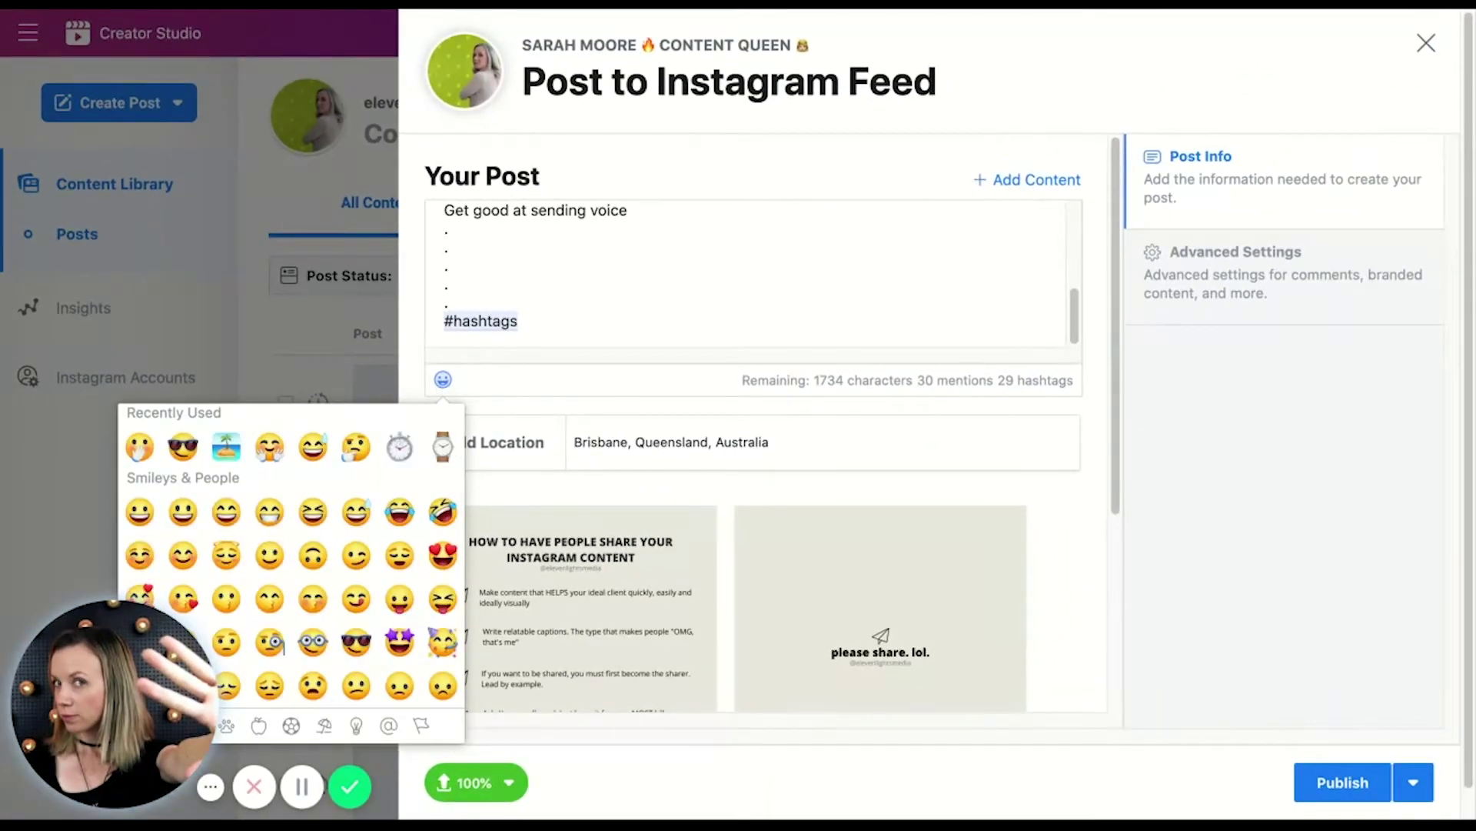
{"action": "left_click", "coordinate": [602, 330]}
{"action": "scroll", "coordinate": [642, 403], "scroll_direction": "down", "scroll_amount": 4}
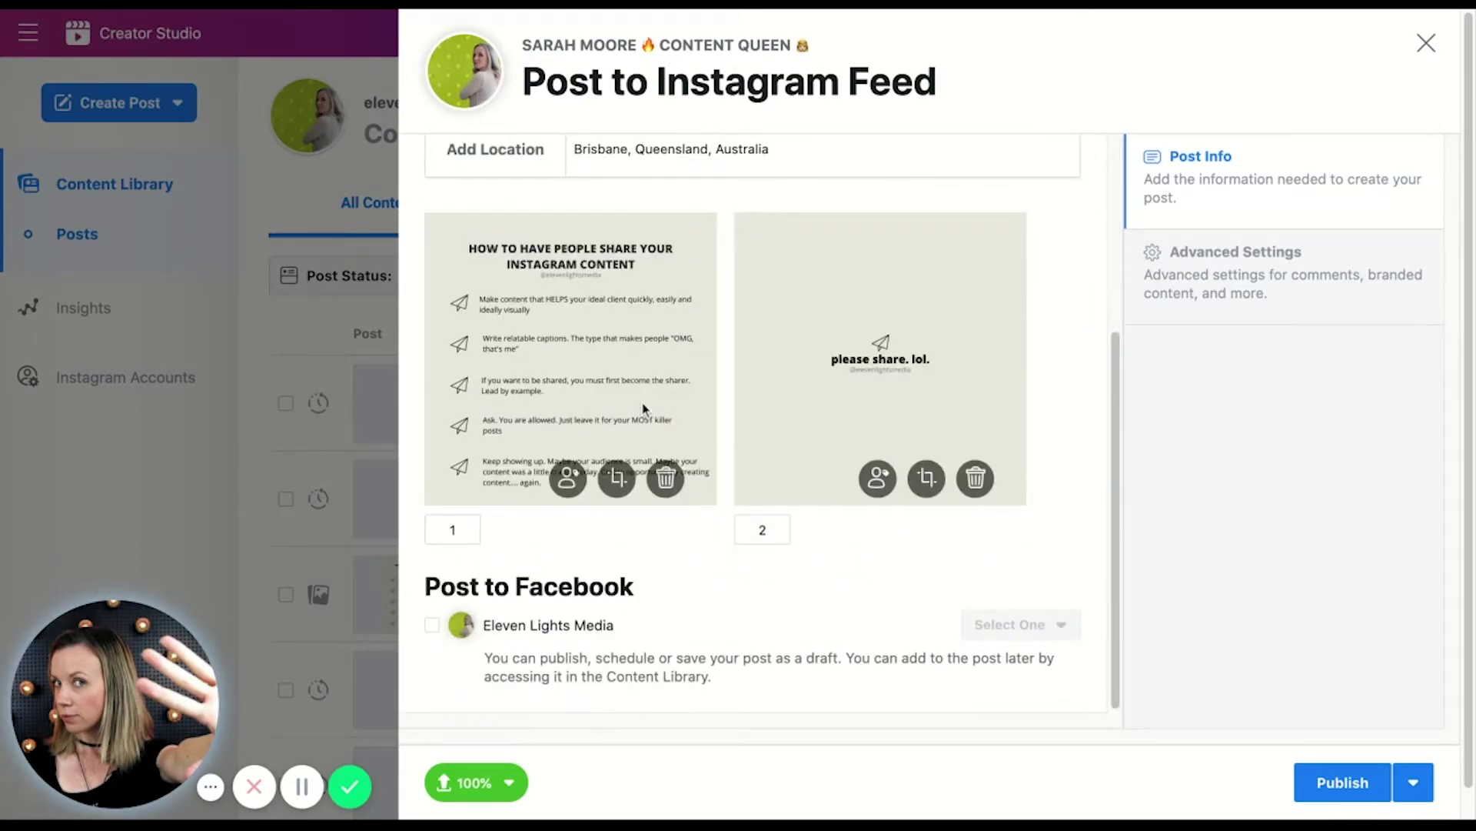
{"action": "scroll", "coordinate": [636, 380], "scroll_direction": "up", "scroll_amount": 4}
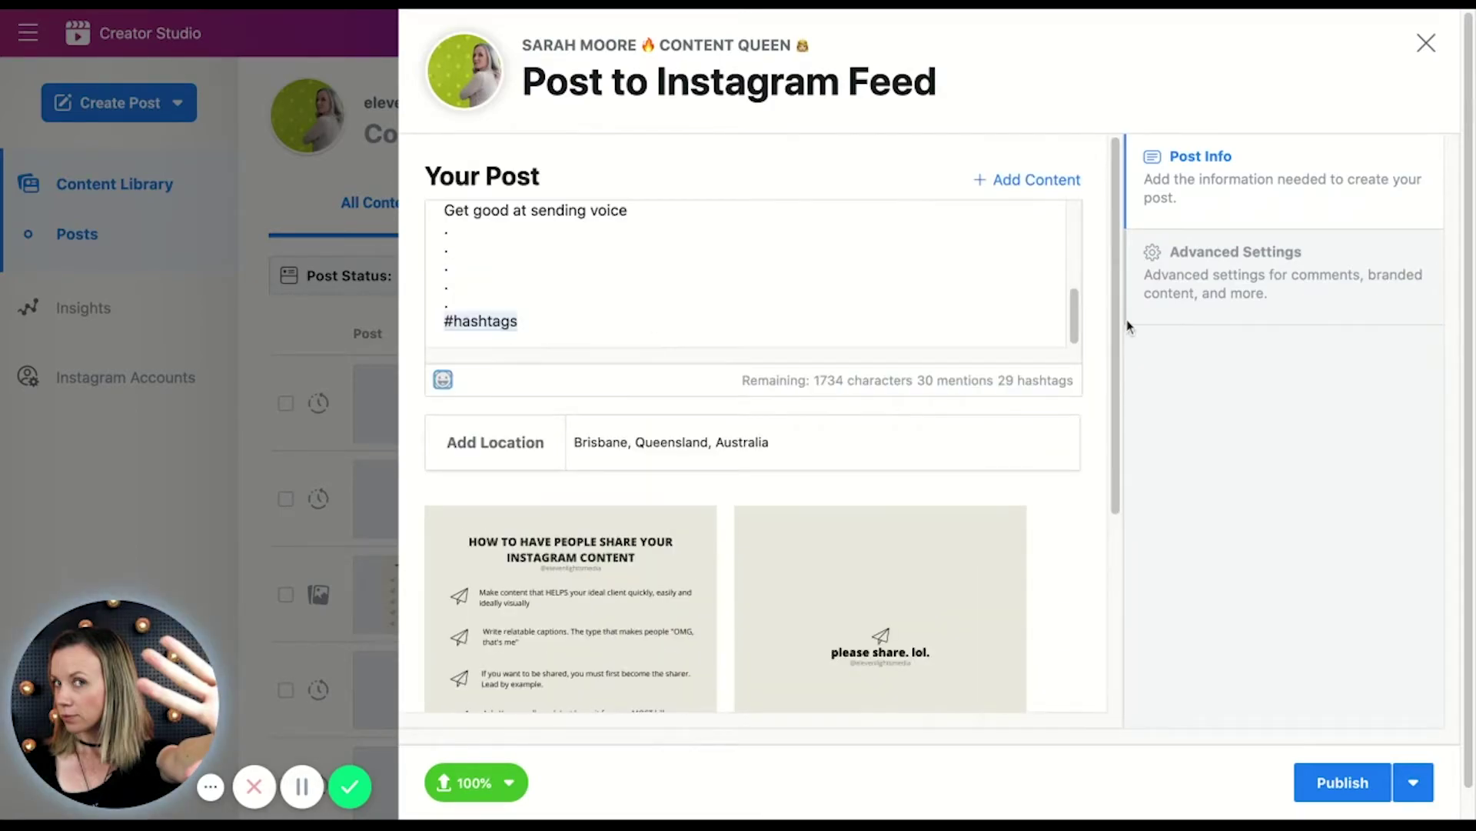
- Try the Turn off Commenting option in the advanced settings, set it back and return to the post info
{"action": "left_click", "coordinate": [1129, 321]}
{"action": "left_click", "coordinate": [502, 529]}
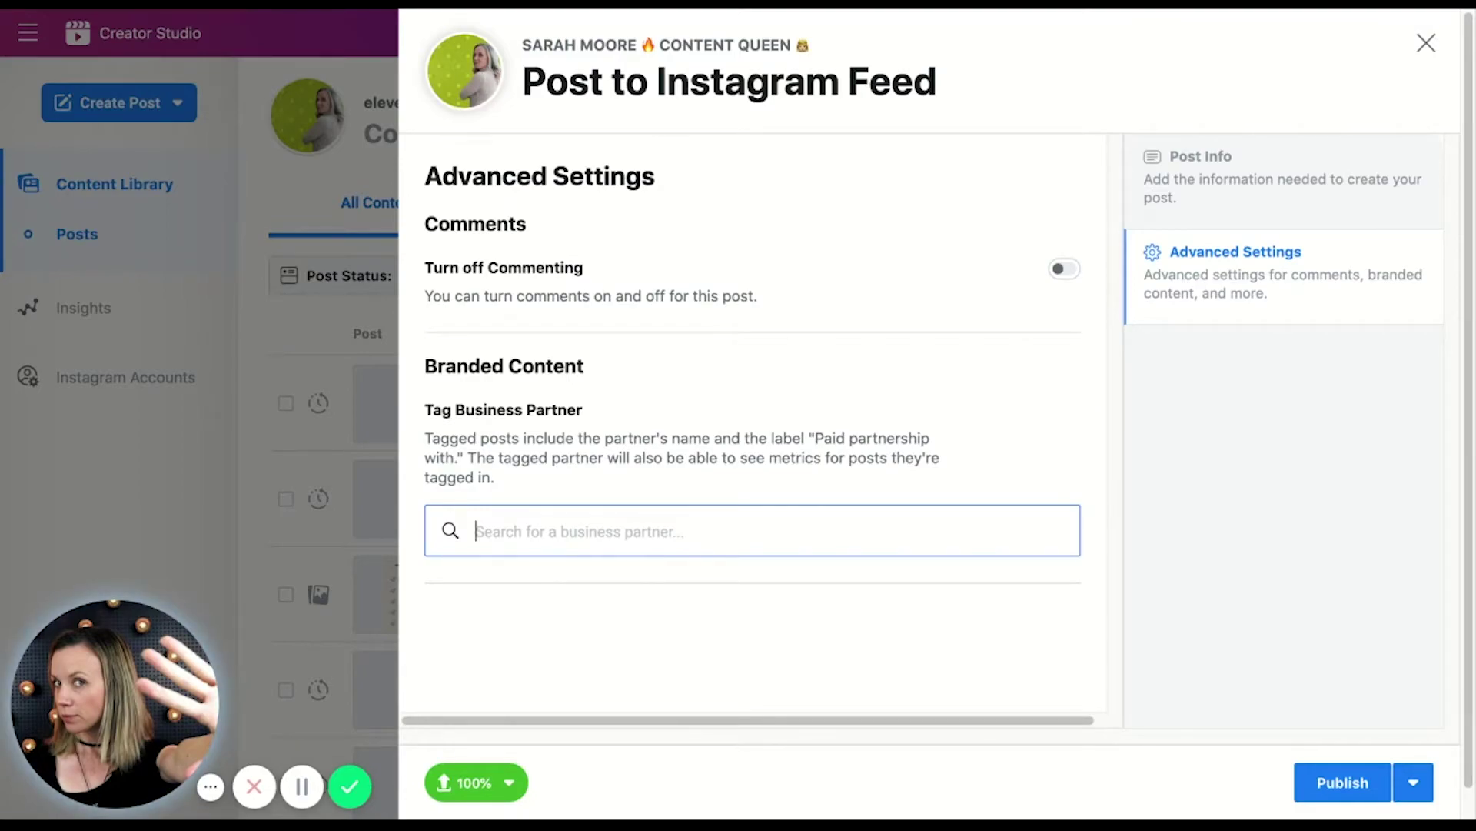
{"action": "left_click", "coordinate": [1062, 275]}
{"action": "left_click", "coordinate": [1069, 273]}
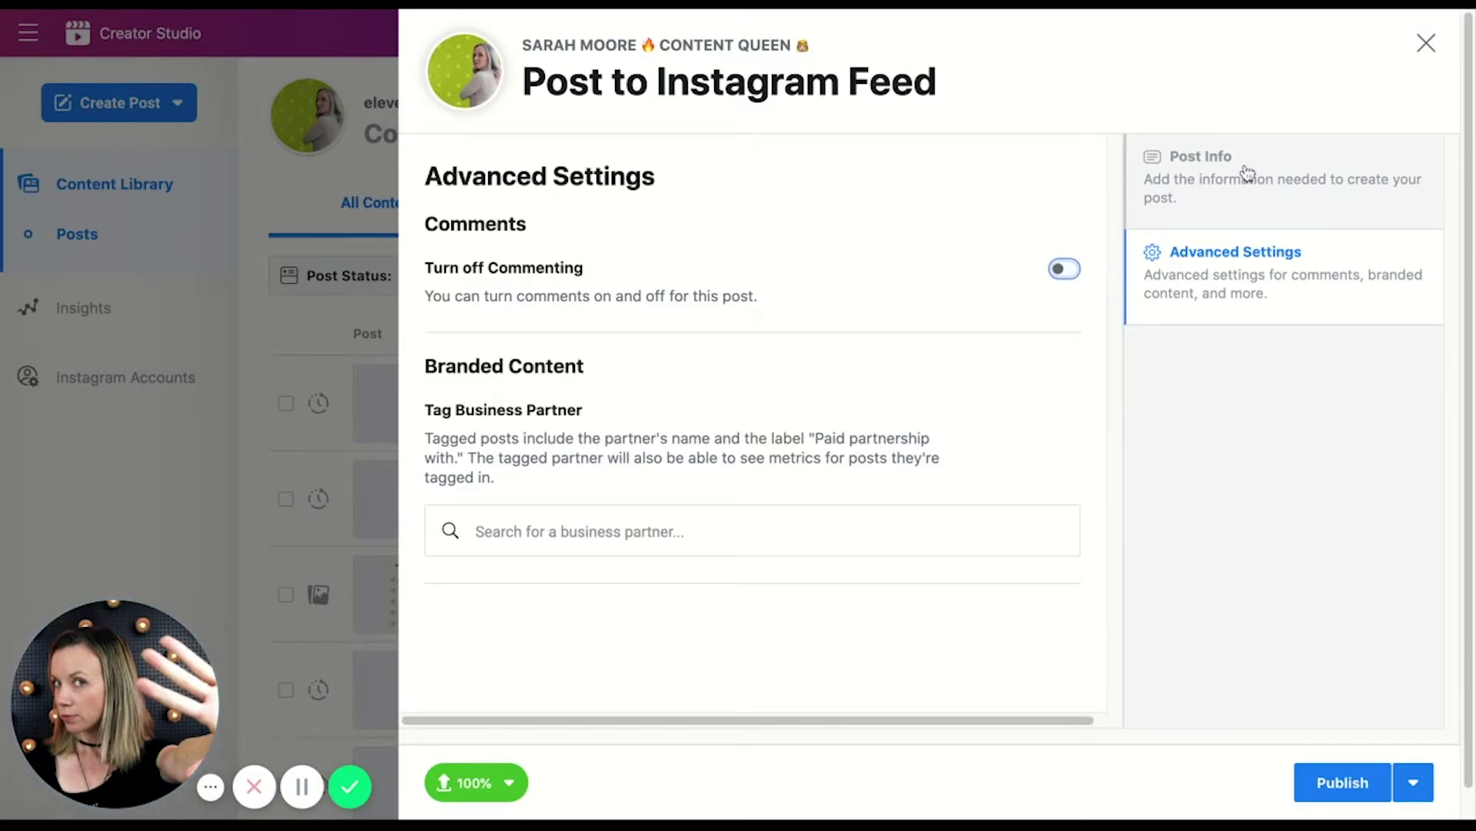
{"action": "left_click", "coordinate": [1221, 191]}
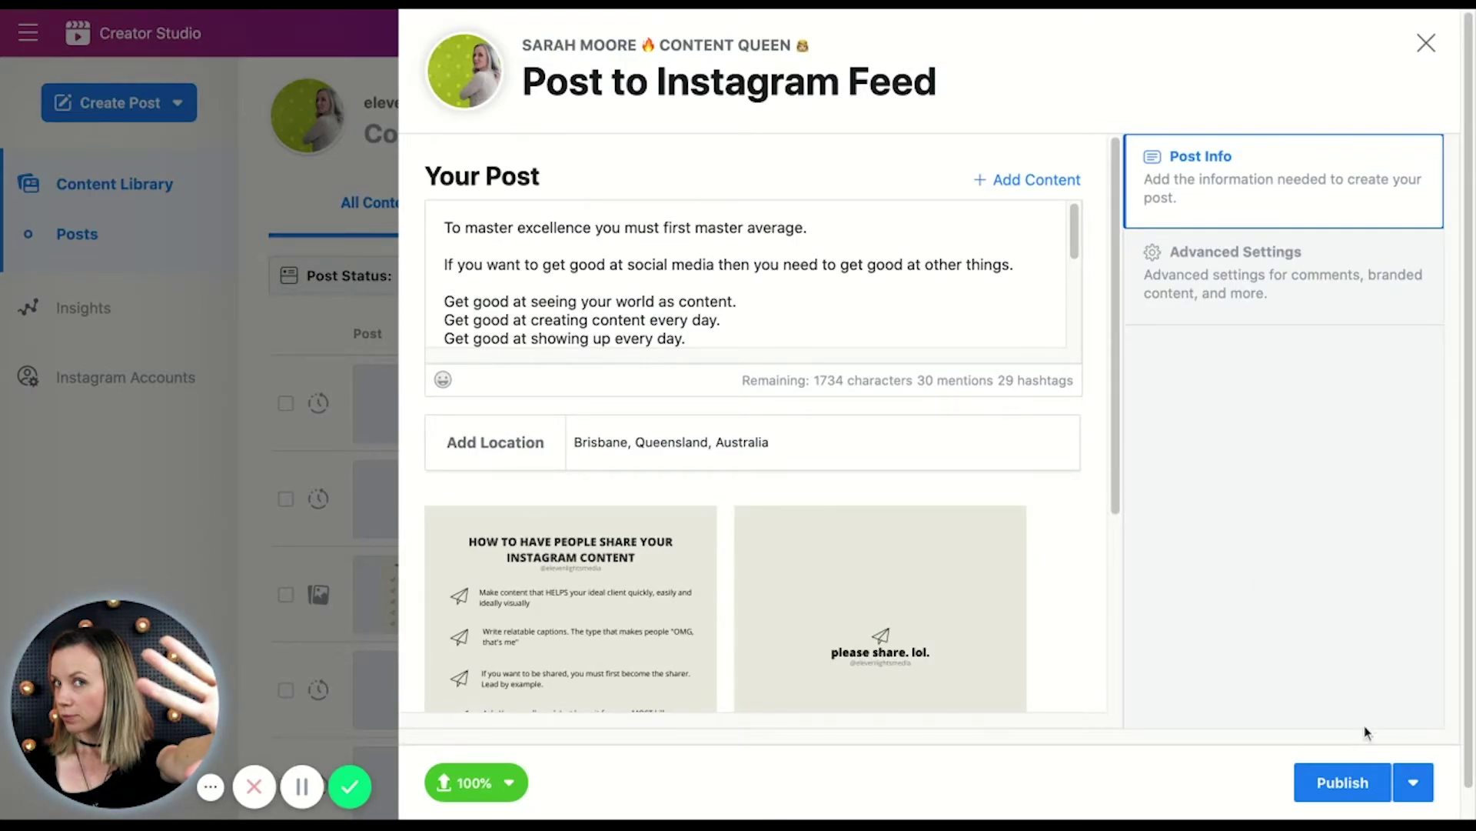
- Check the publishing options and publish the two-image post to the Instagram feed immediately with Publish Now
{"action": "left_click", "coordinate": [1415, 792]}
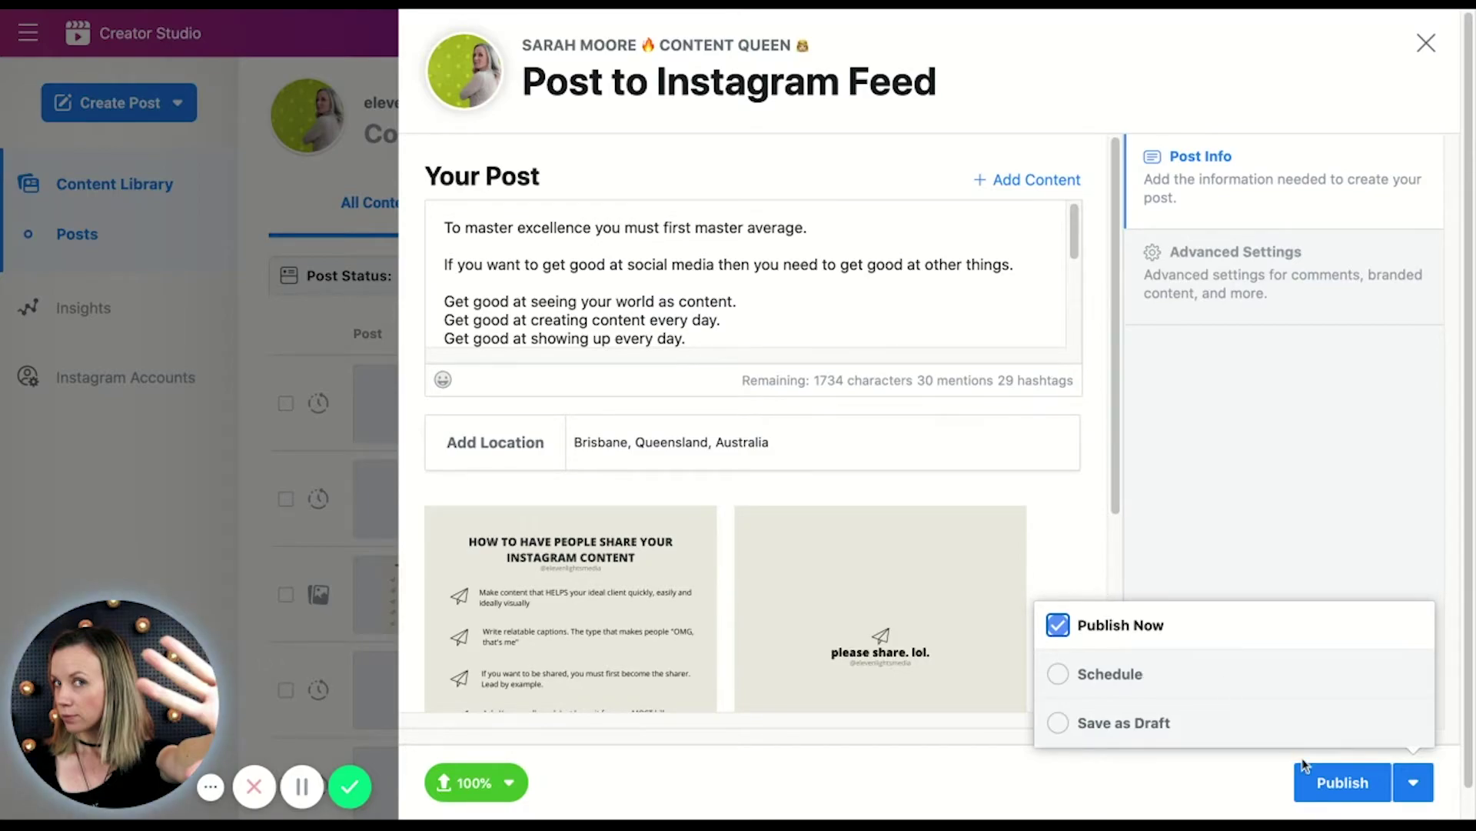
{"action": "left_click", "coordinate": [1338, 788]}
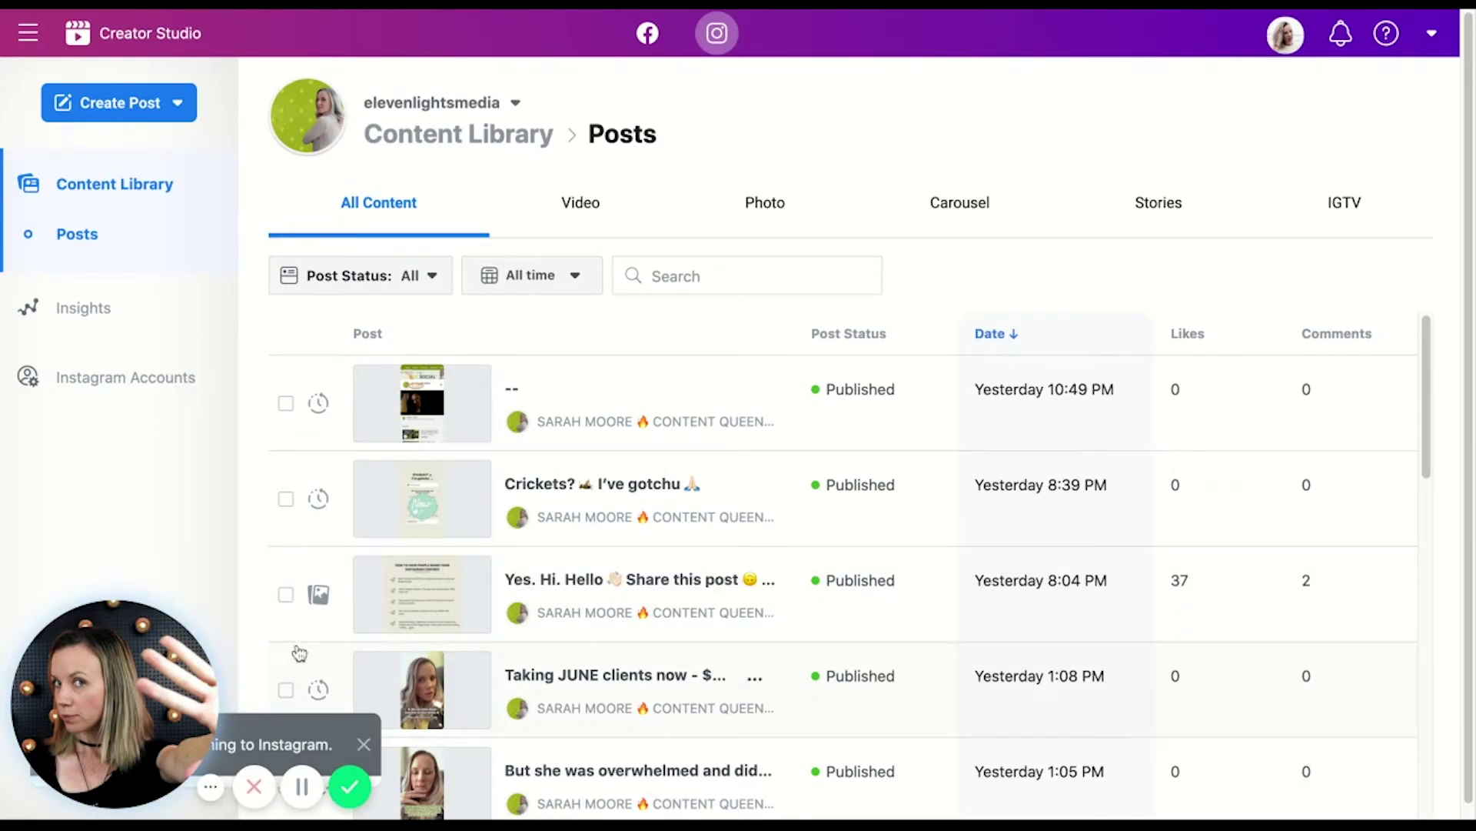
{"action": "left_click_drag", "start_coordinate": [115, 715], "coordinate": [150, 660]}
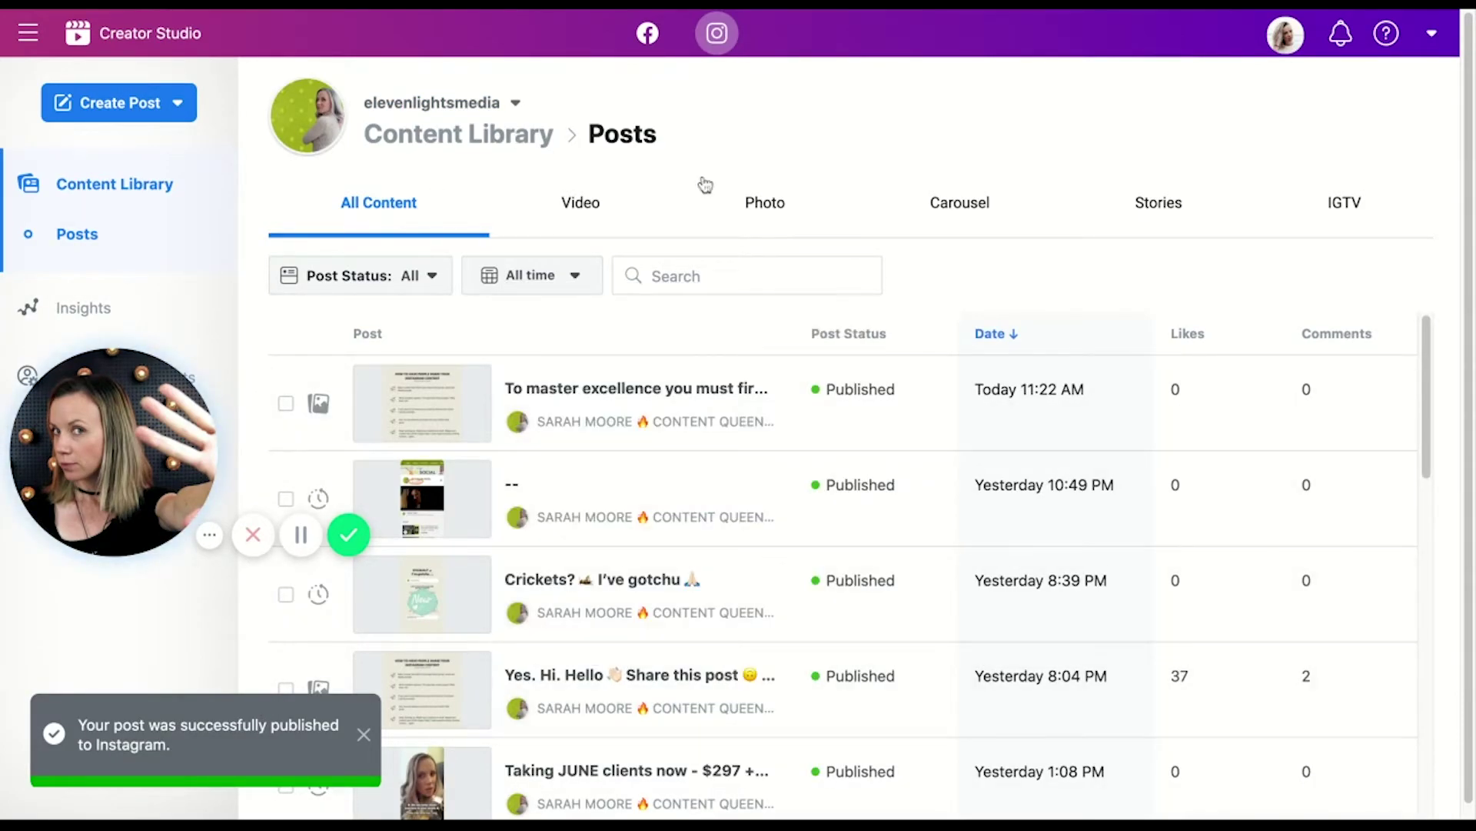
{"action": "left_click_drag", "start_coordinate": [140, 369], "coordinate": [140, 426]}
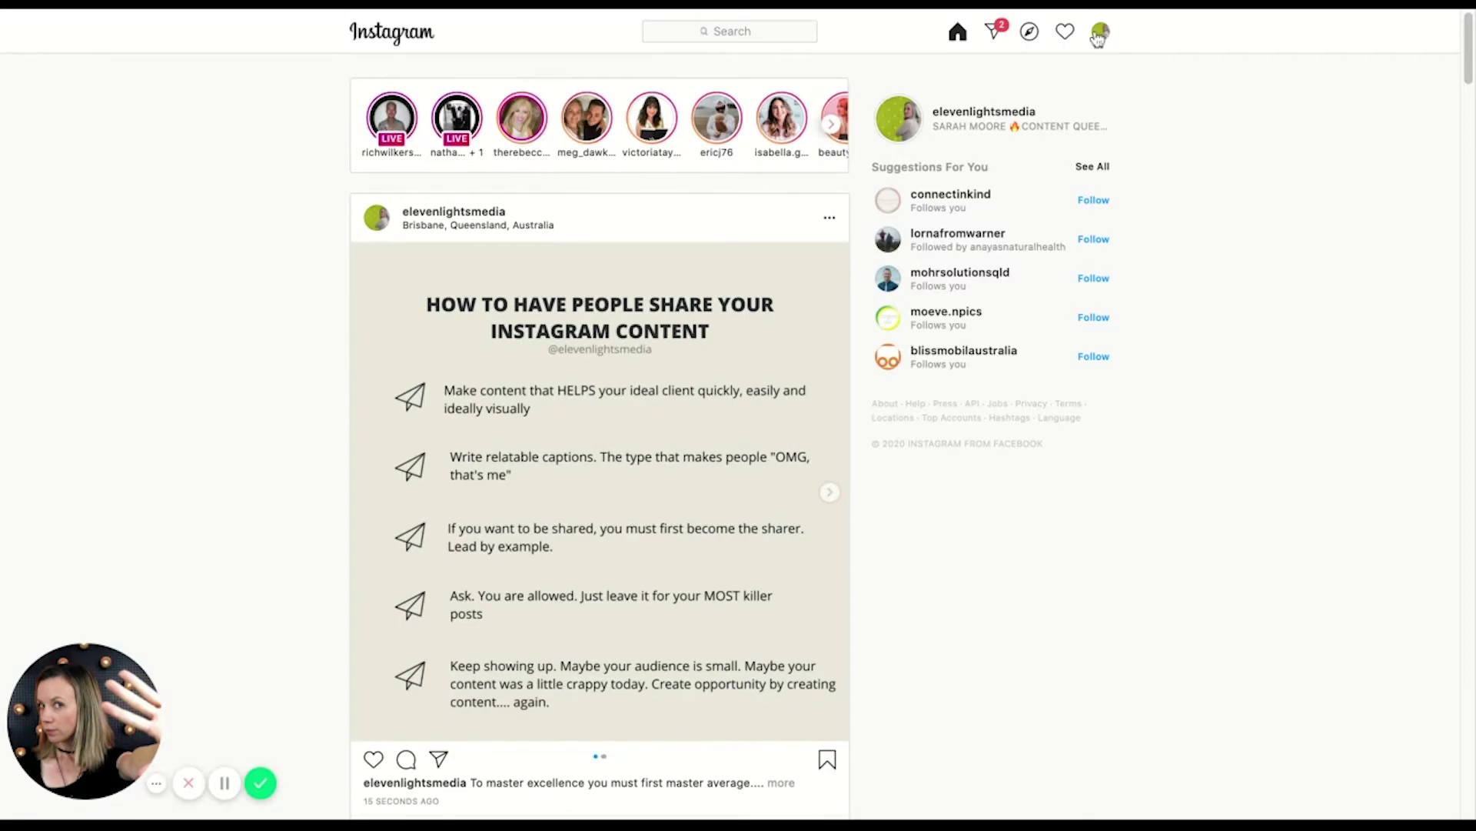
- Switch to Instagram, open the account's own profile and look at the published post in the grid
{"action": "left_click", "coordinate": [1100, 34]}
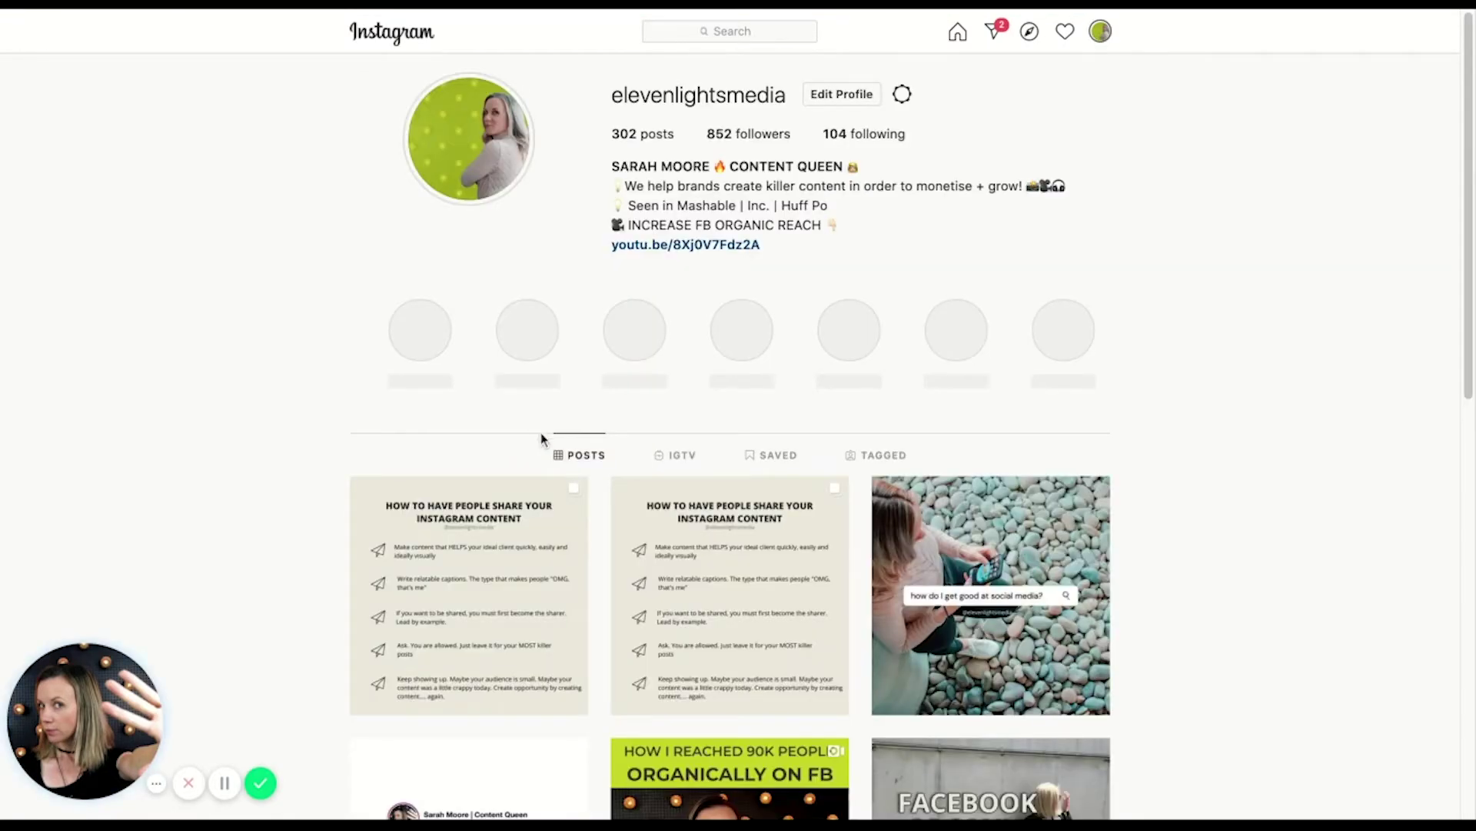
{"action": "scroll", "coordinate": [541, 436], "scroll_direction": "down", "scroll_amount": 3}
{"action": "scroll", "coordinate": [552, 406], "scroll_direction": "up", "scroll_amount": 1}
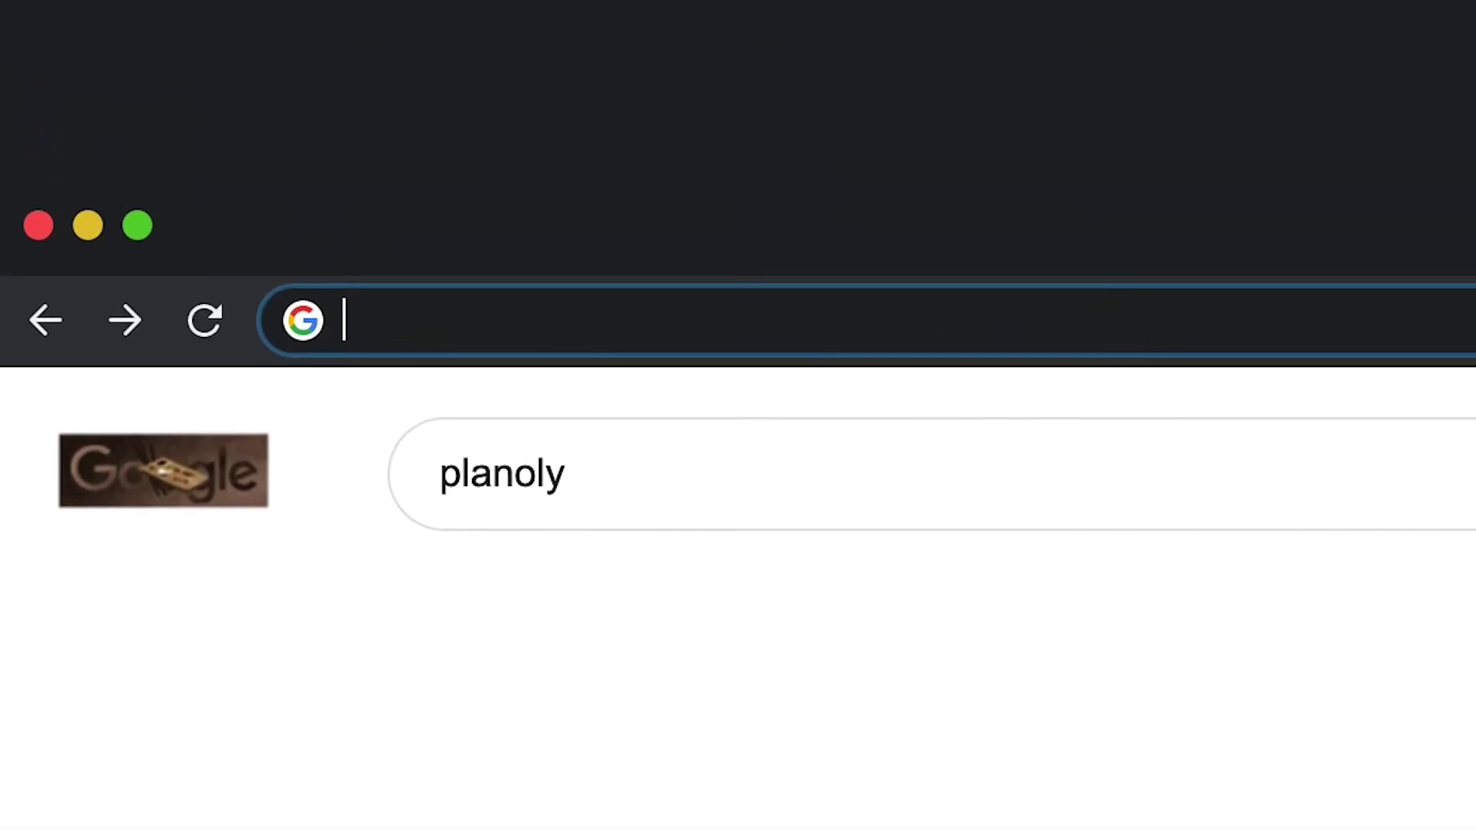
- Go to planoly.com, look through its home page and open an entry from the site's products
{"action": "type", "text": "planoly.com"}
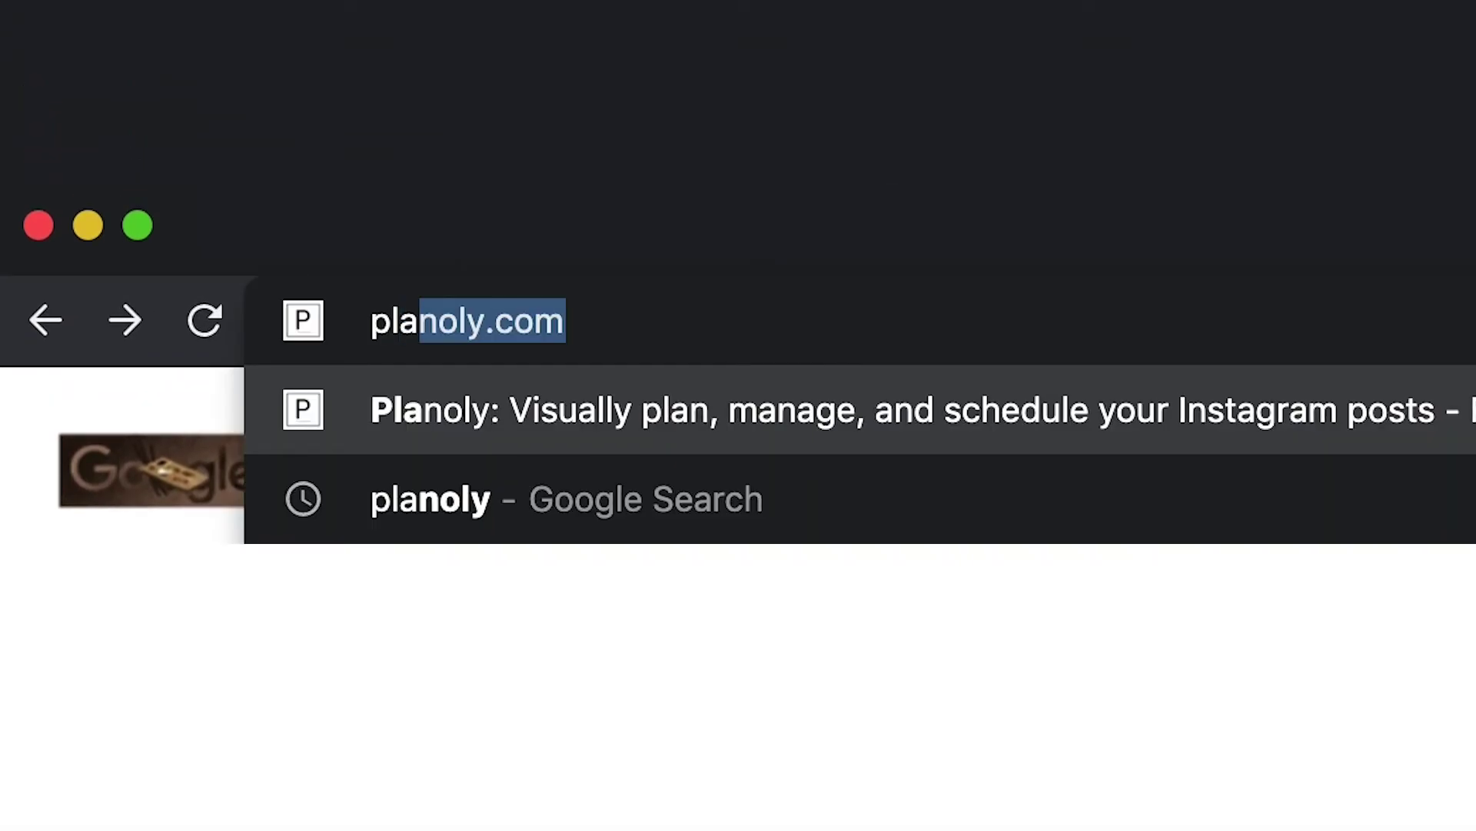
{"action": "key", "text": "Right"}
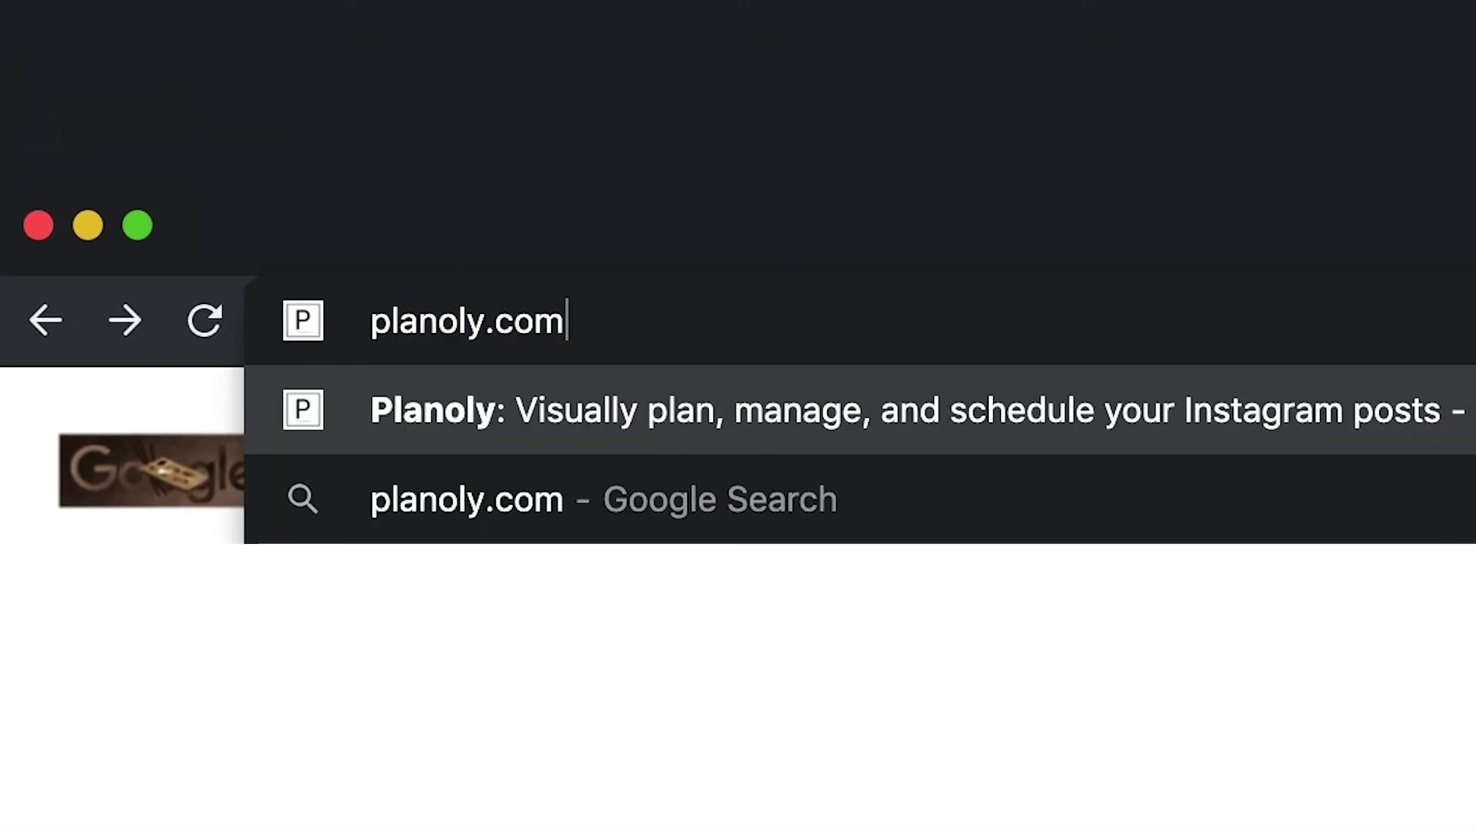
{"action": "key", "text": "Return"}
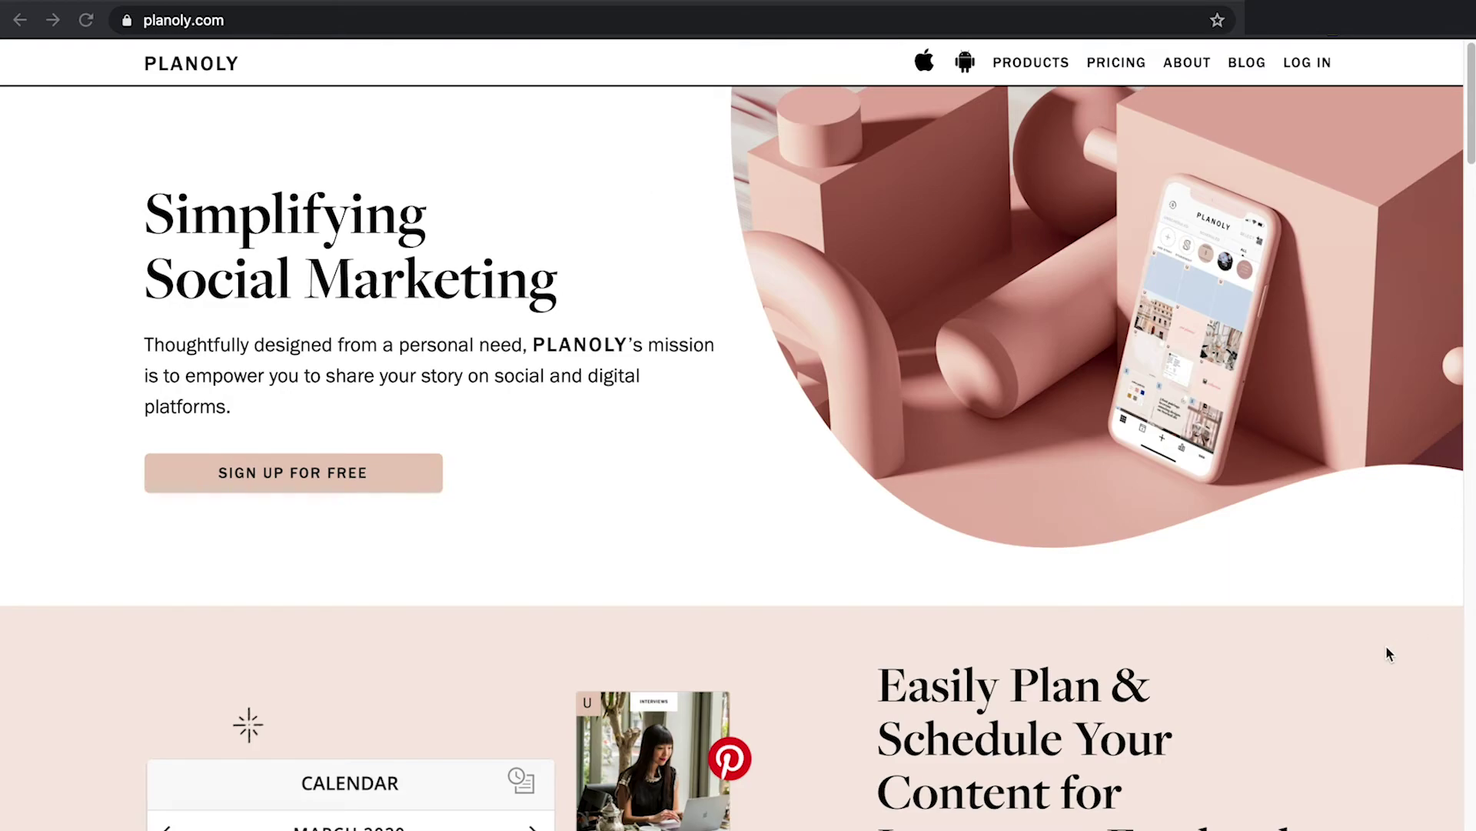
{"action": "scroll", "coordinate": [1389, 654], "scroll_direction": "down", "scroll_amount": 5}
{"action": "scroll", "coordinate": [1389, 653], "scroll_direction": "down", "scroll_amount": 1}
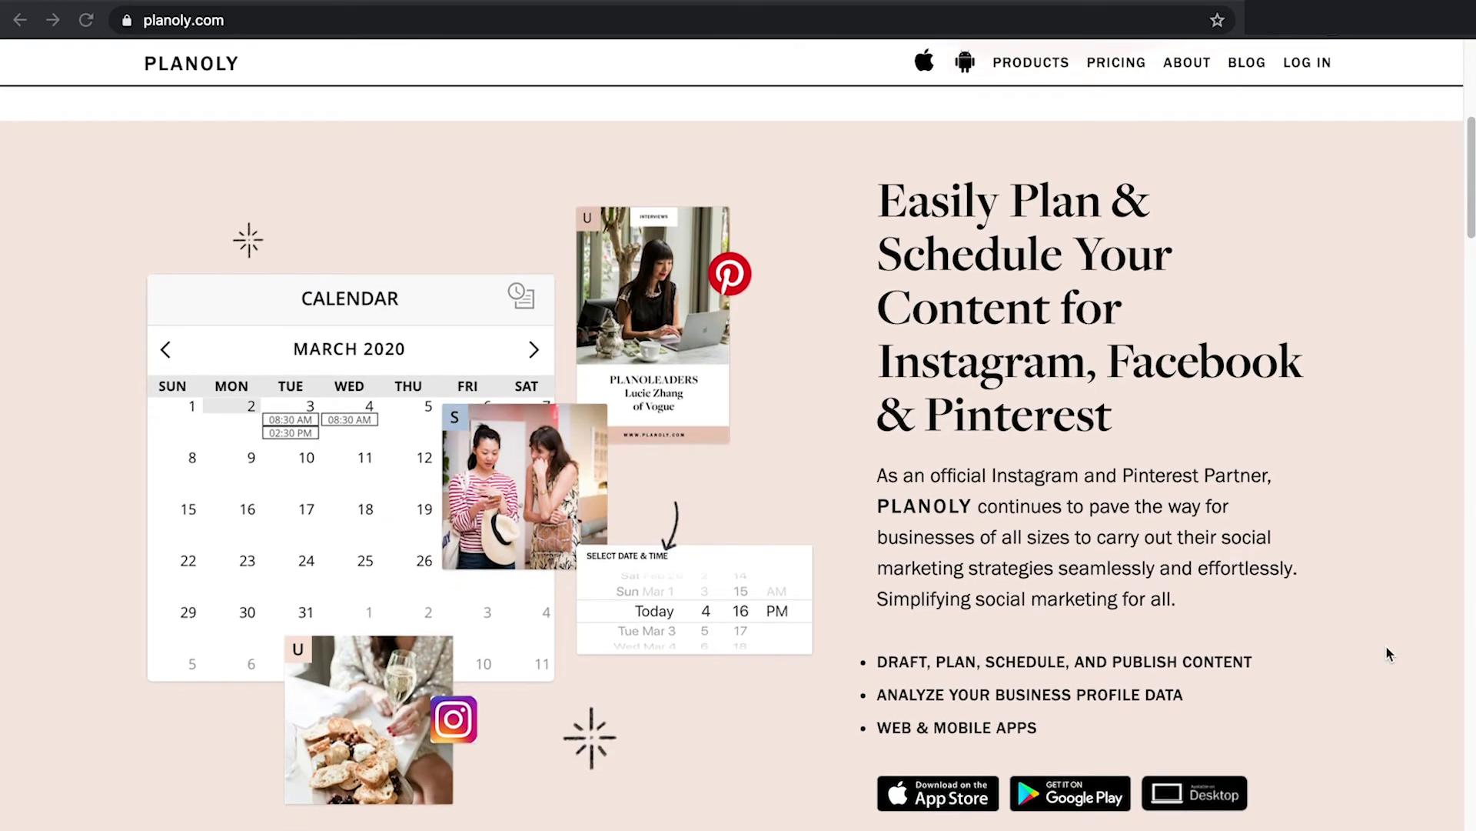
{"action": "scroll", "coordinate": [1044, 69], "scroll_direction": "up", "scroll_amount": 5}
{"action": "mouse_move", "coordinate": [1043, 69]}
{"action": "left_click", "coordinate": [1040, 159]}
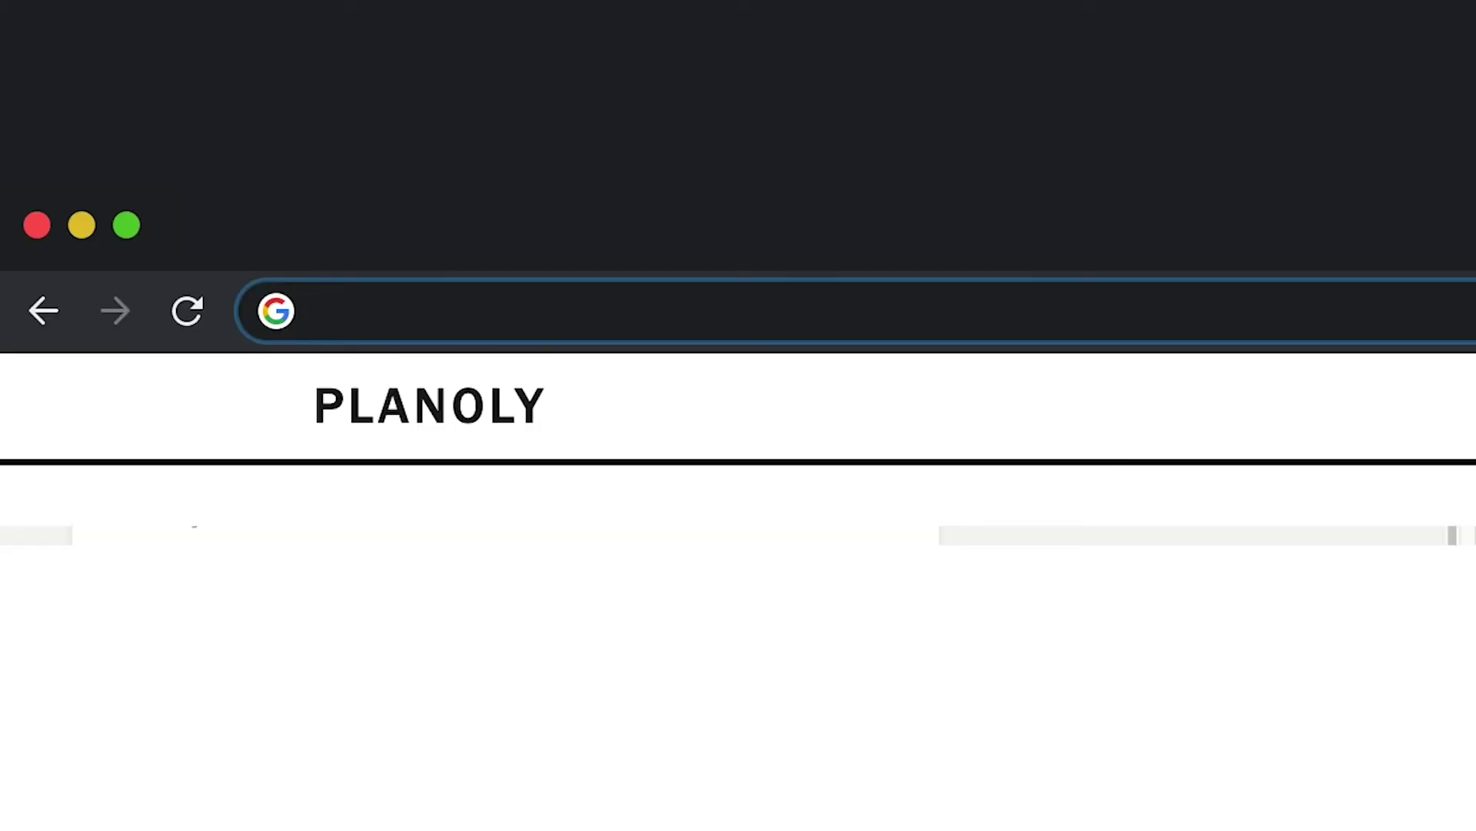
- Open the Instagram caption maker on apps4lifehost.com and paste the copied text into its caption box
{"action": "type", "text": "http://apps4lifehost.com/"}
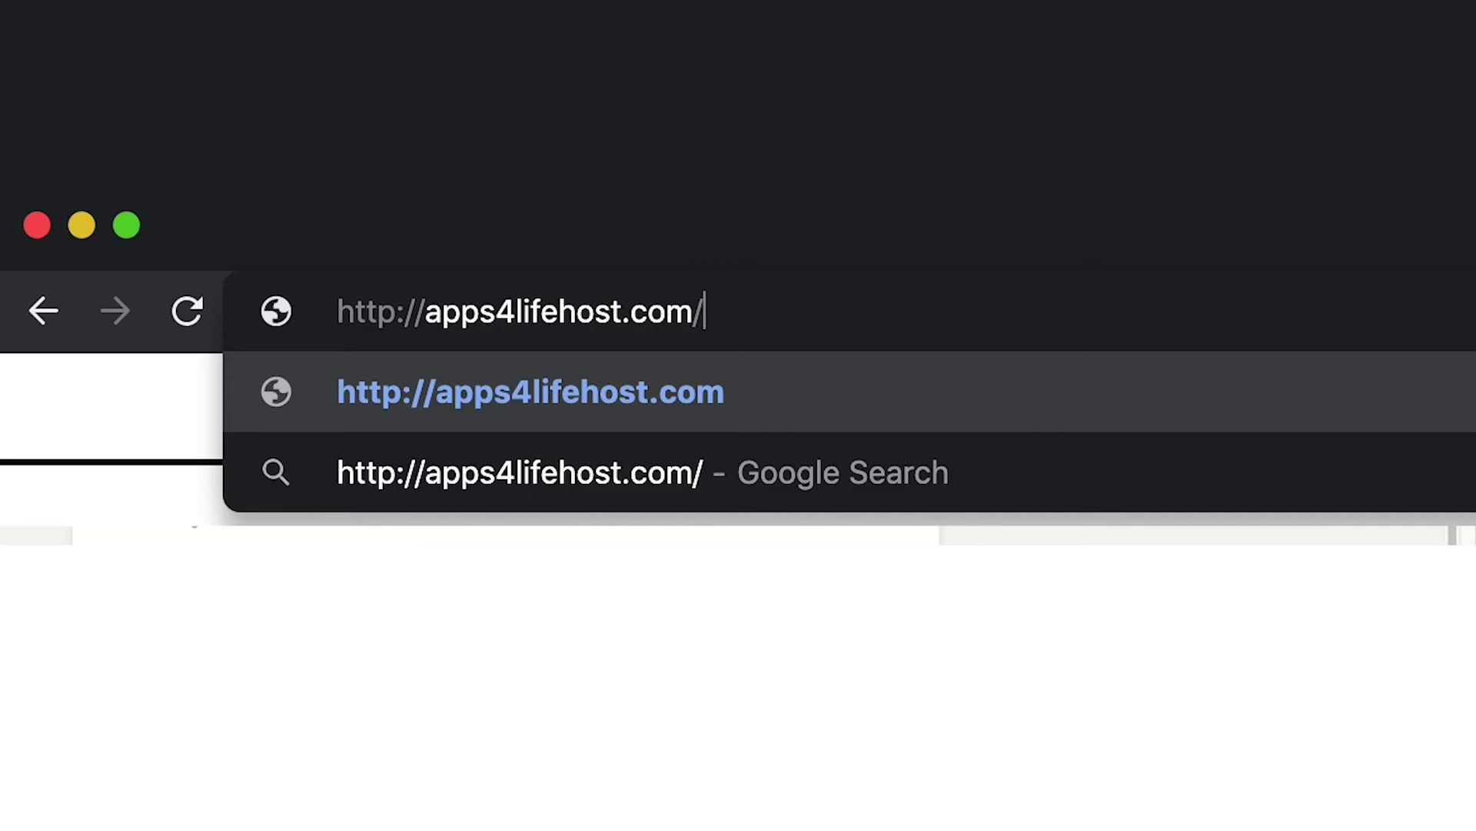
{"action": "key", "text": "Return"}
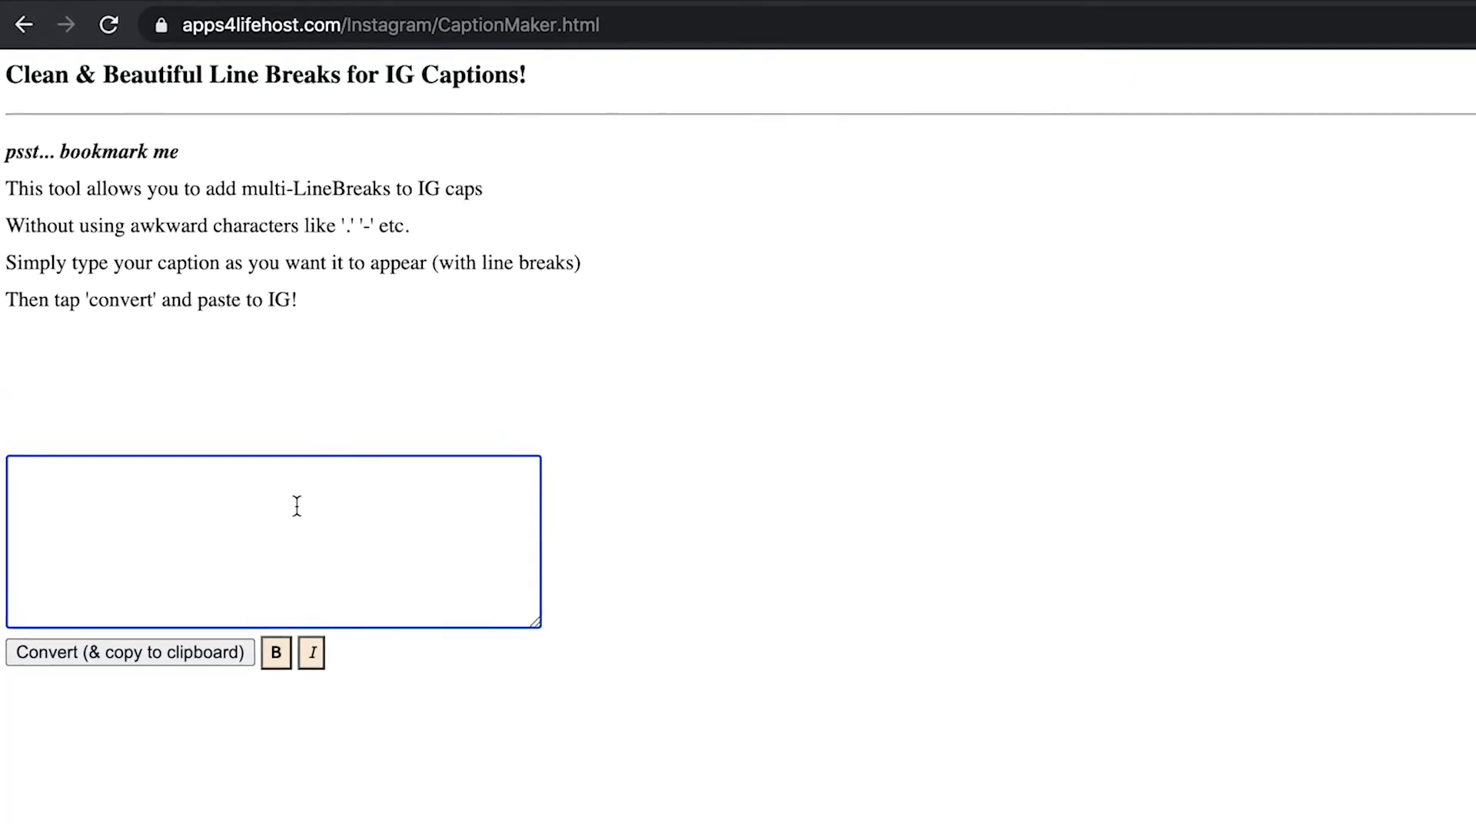
{"action": "key", "text": "super+v"}
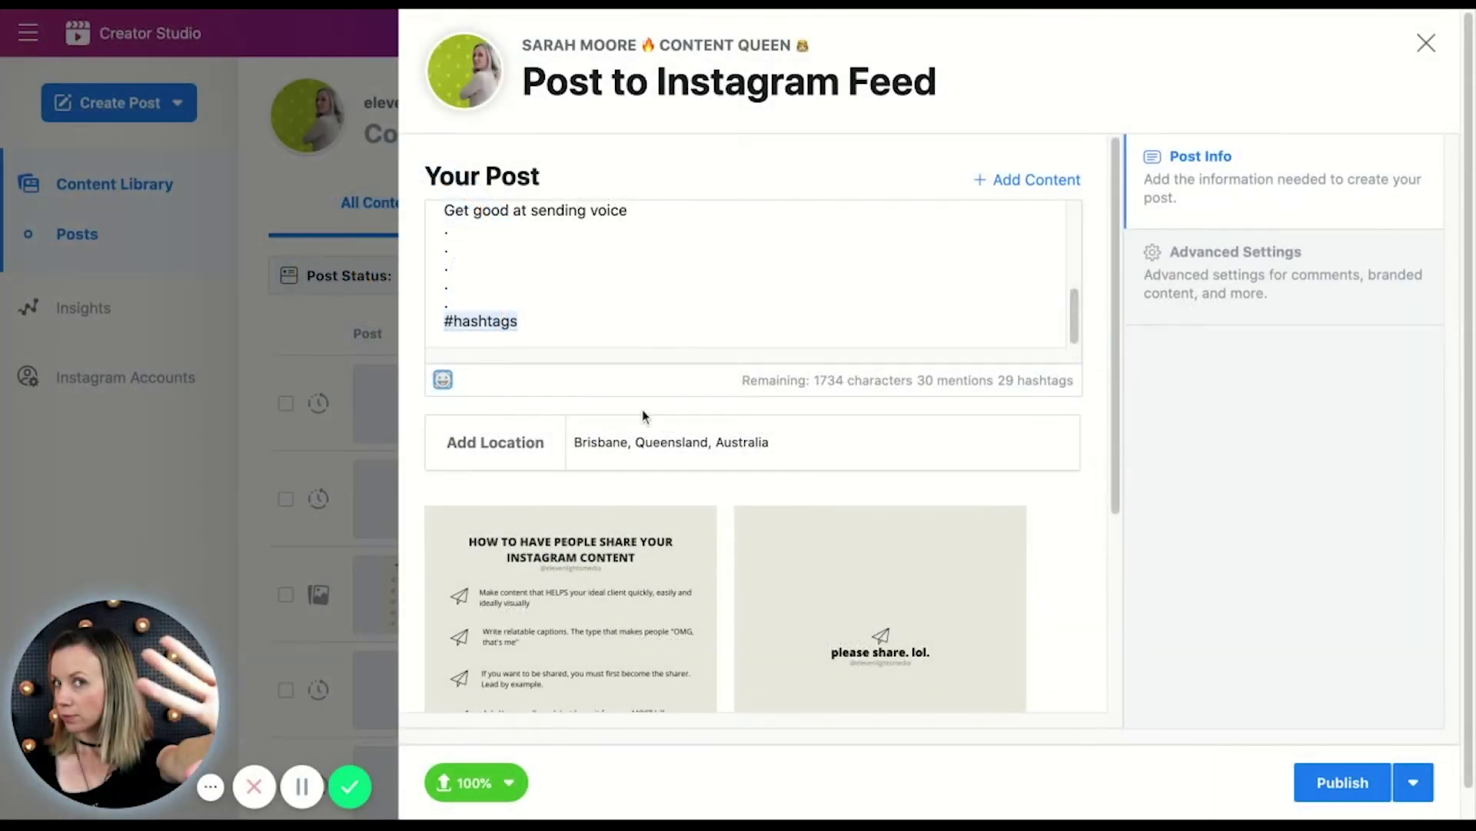
{"action": "scroll", "coordinate": [643, 415], "scroll_direction": "down", "scroll_amount": 4}
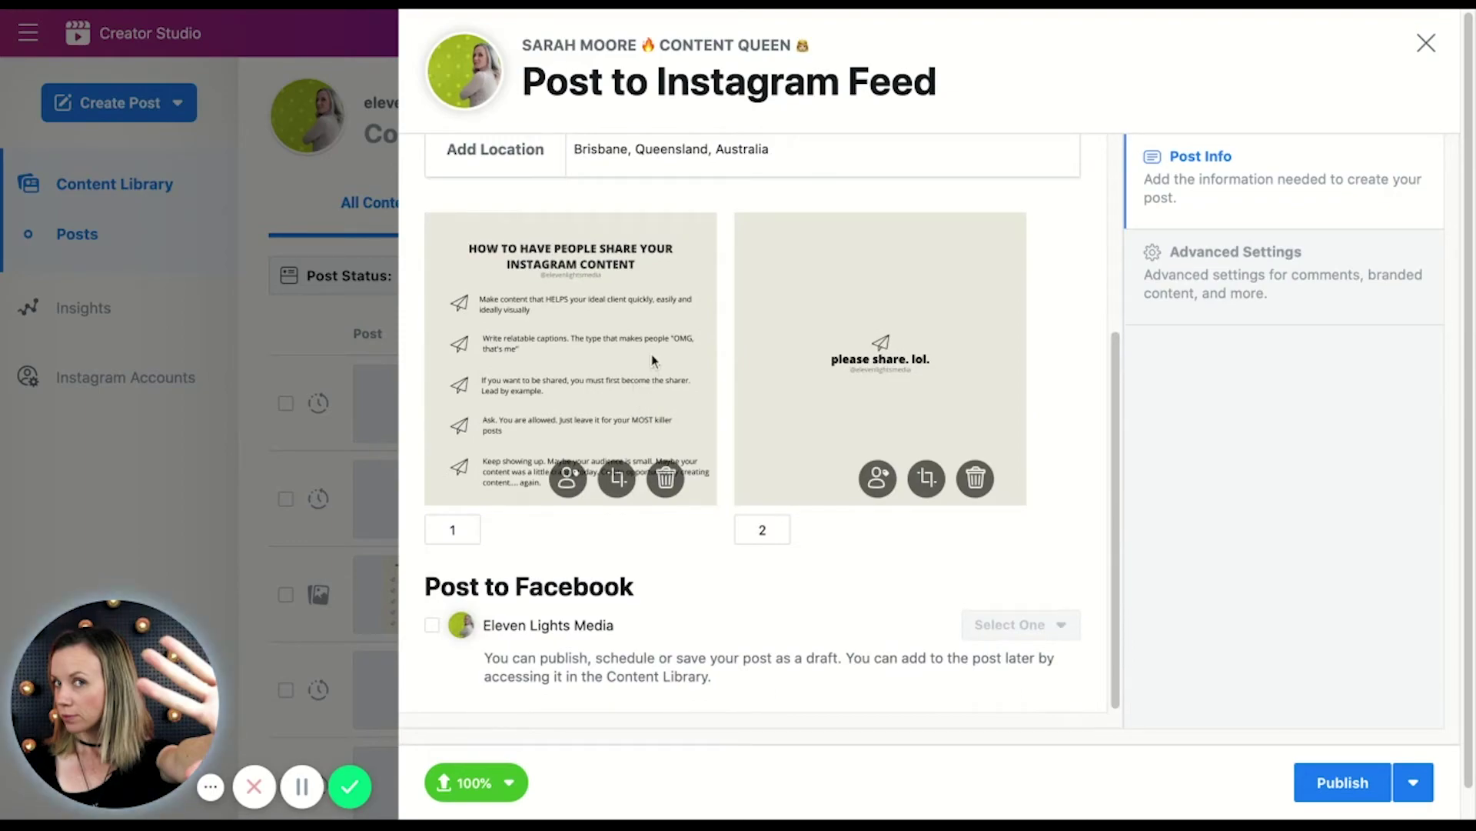
{"action": "scroll", "coordinate": [652, 355], "scroll_direction": "up", "scroll_amount": 4}
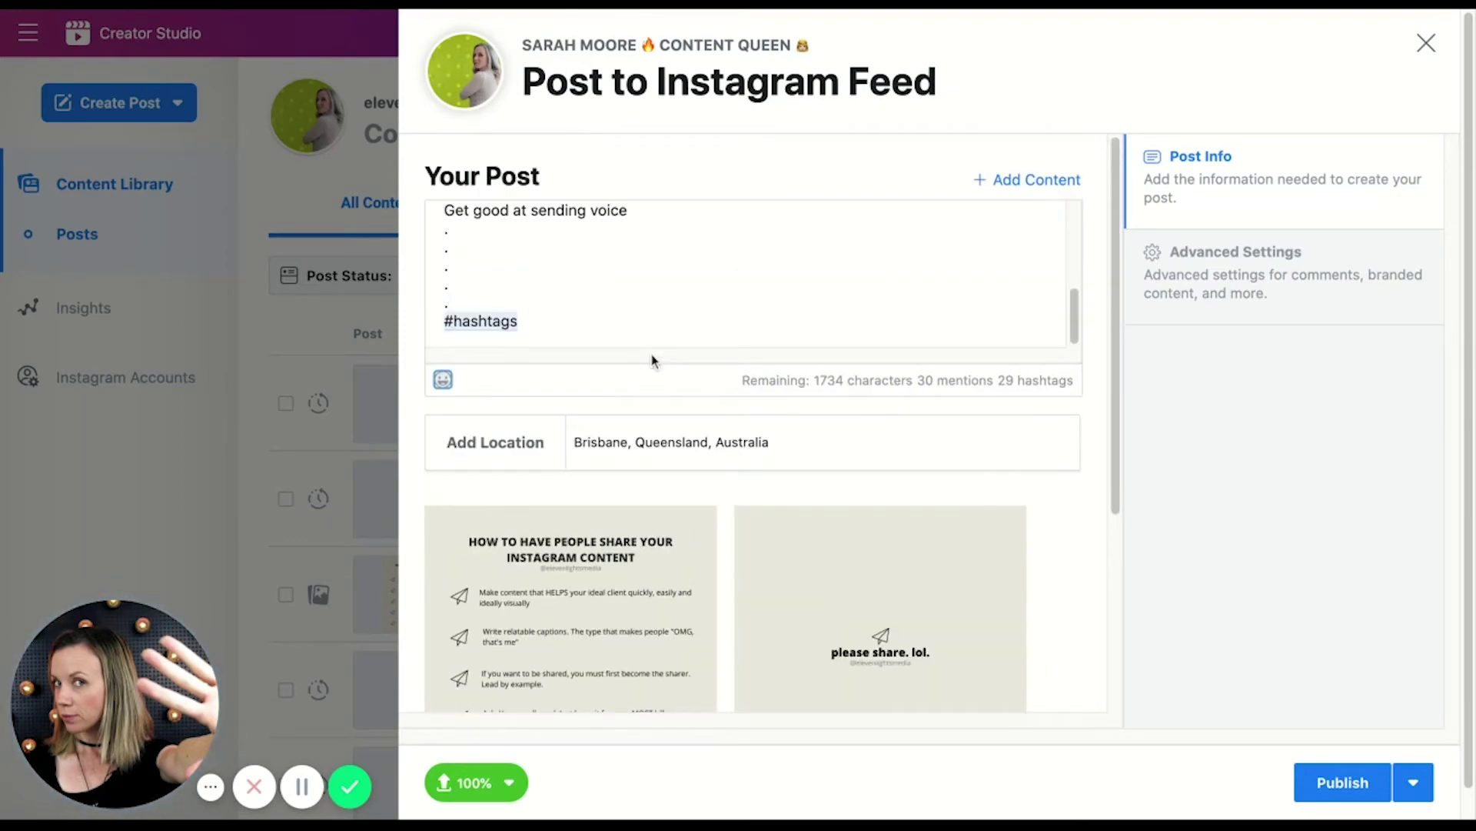